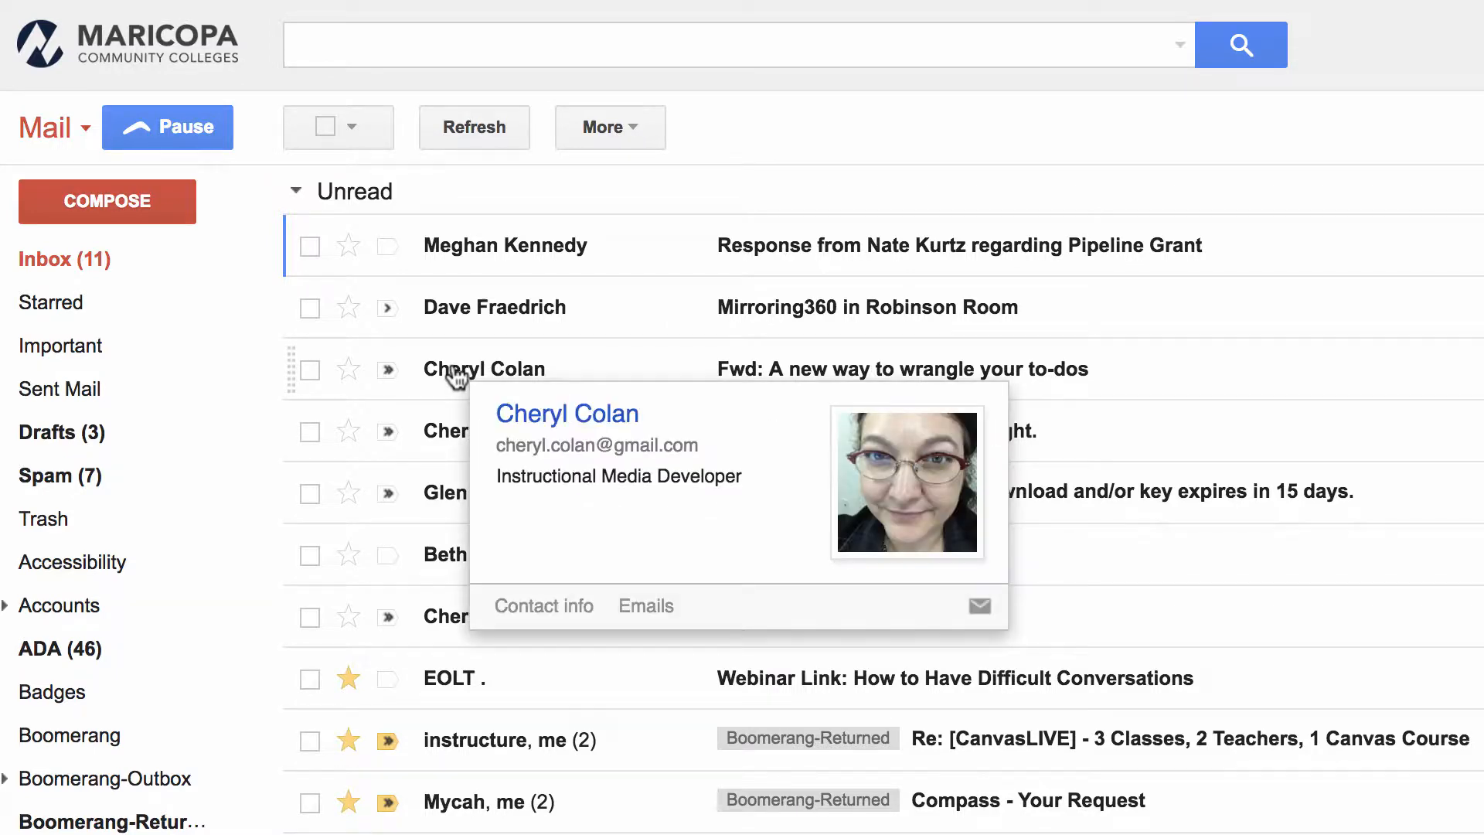
- Start a blank new message from the Gmail inbox with COMPOSE
left_click(169, 205)
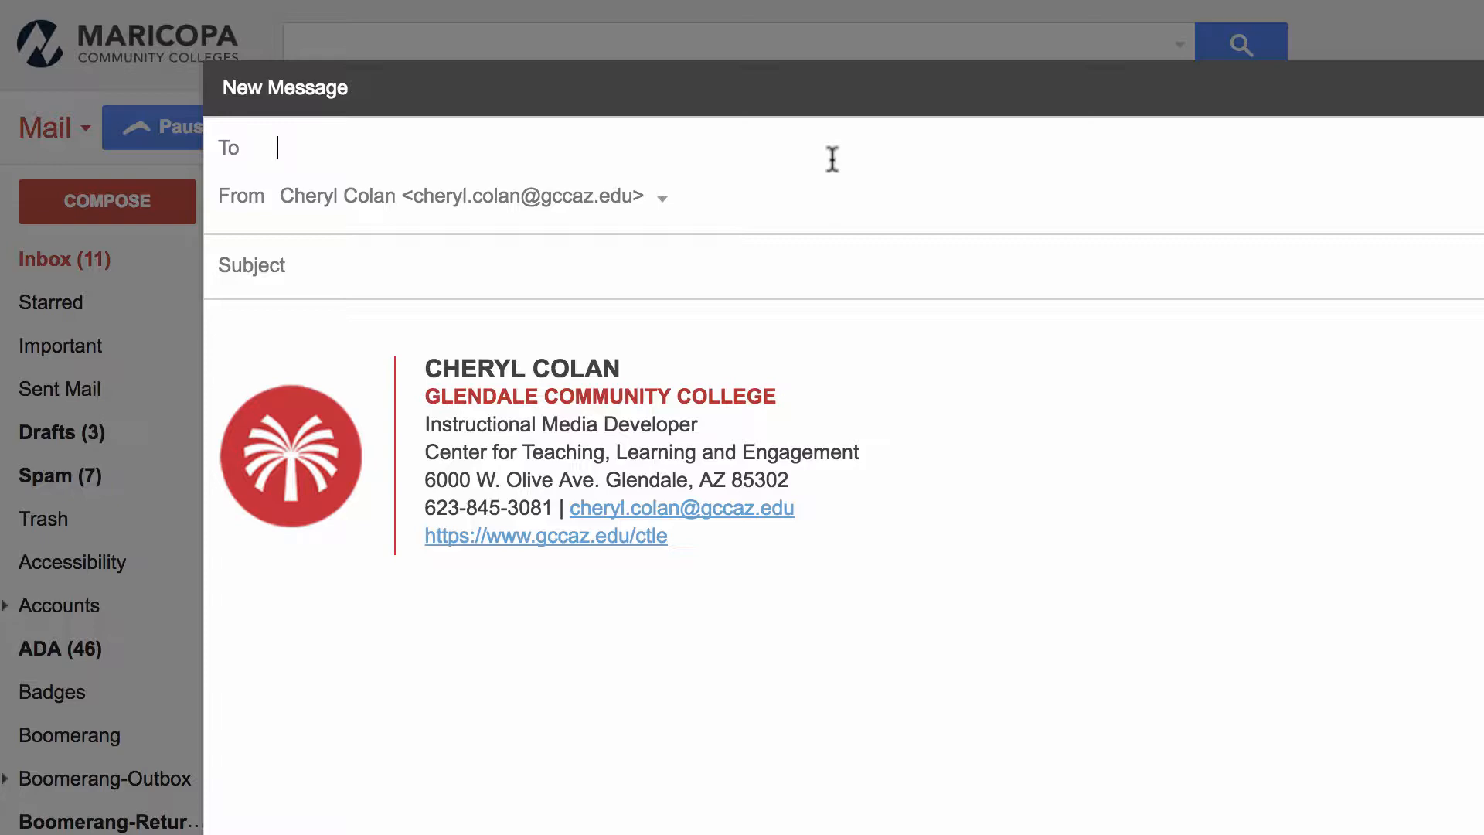
type("dl-")
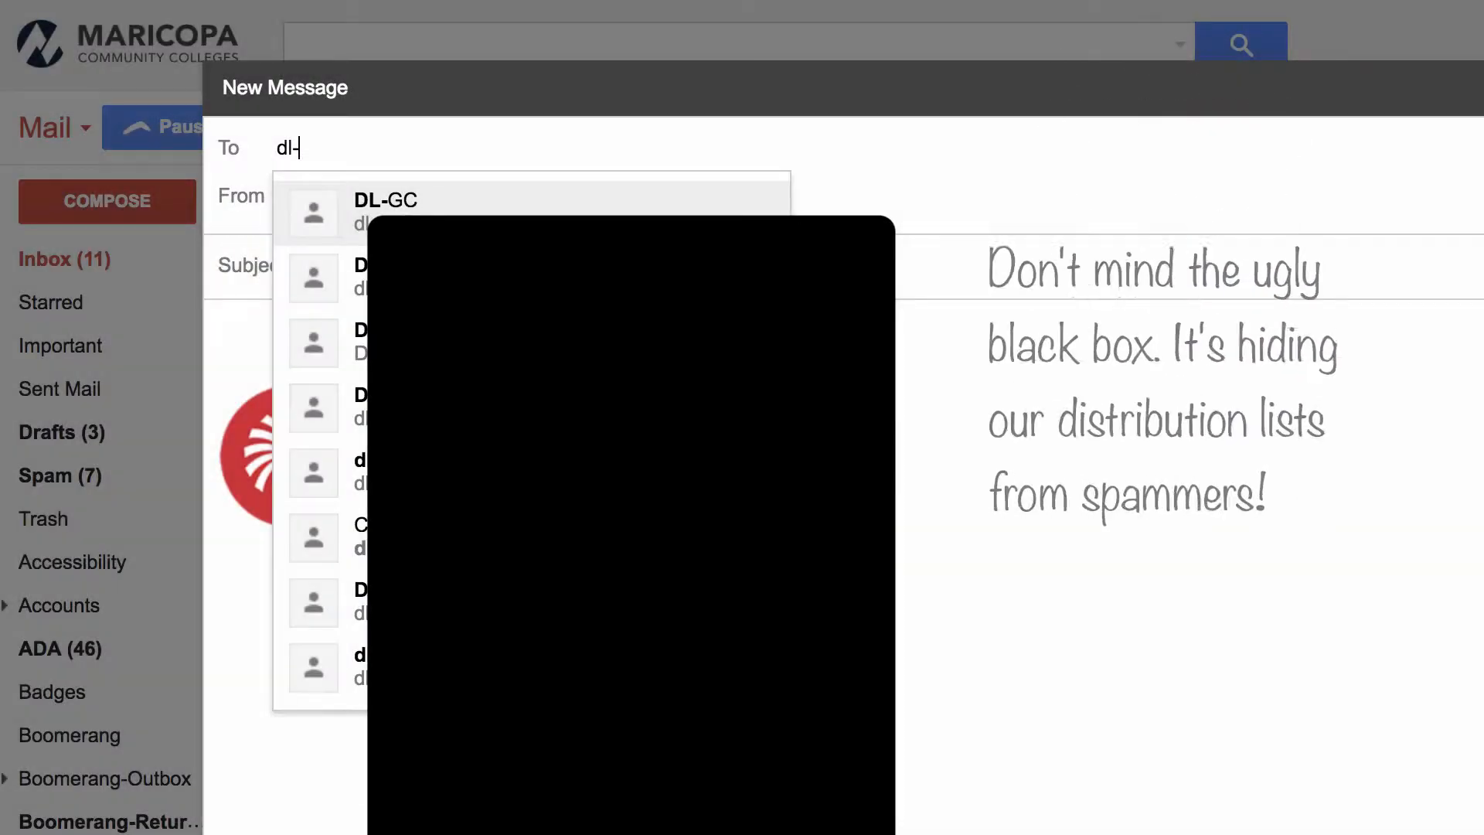
type("fac")
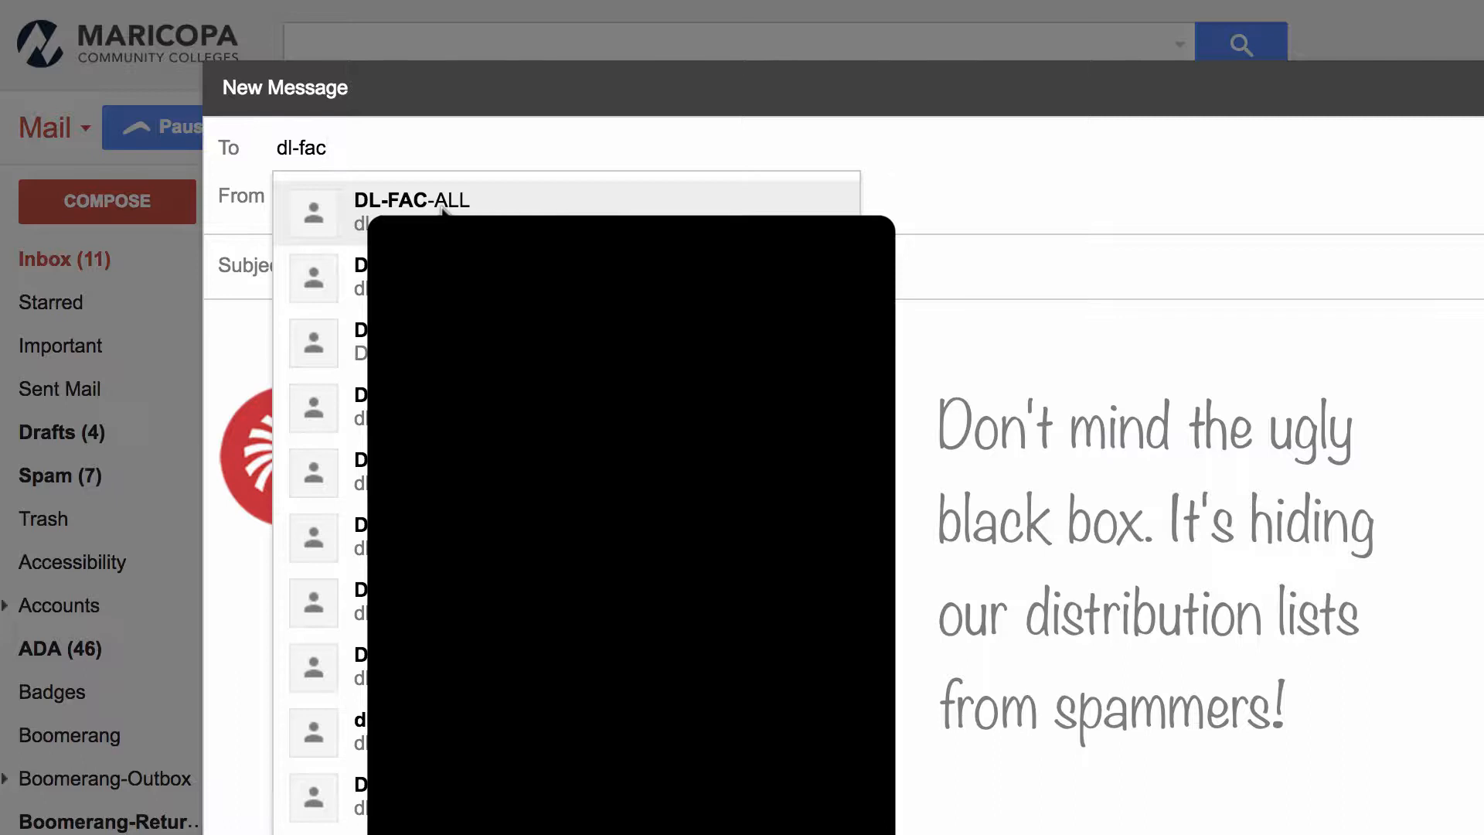
left_click_drag(398, 142, 229, 124)
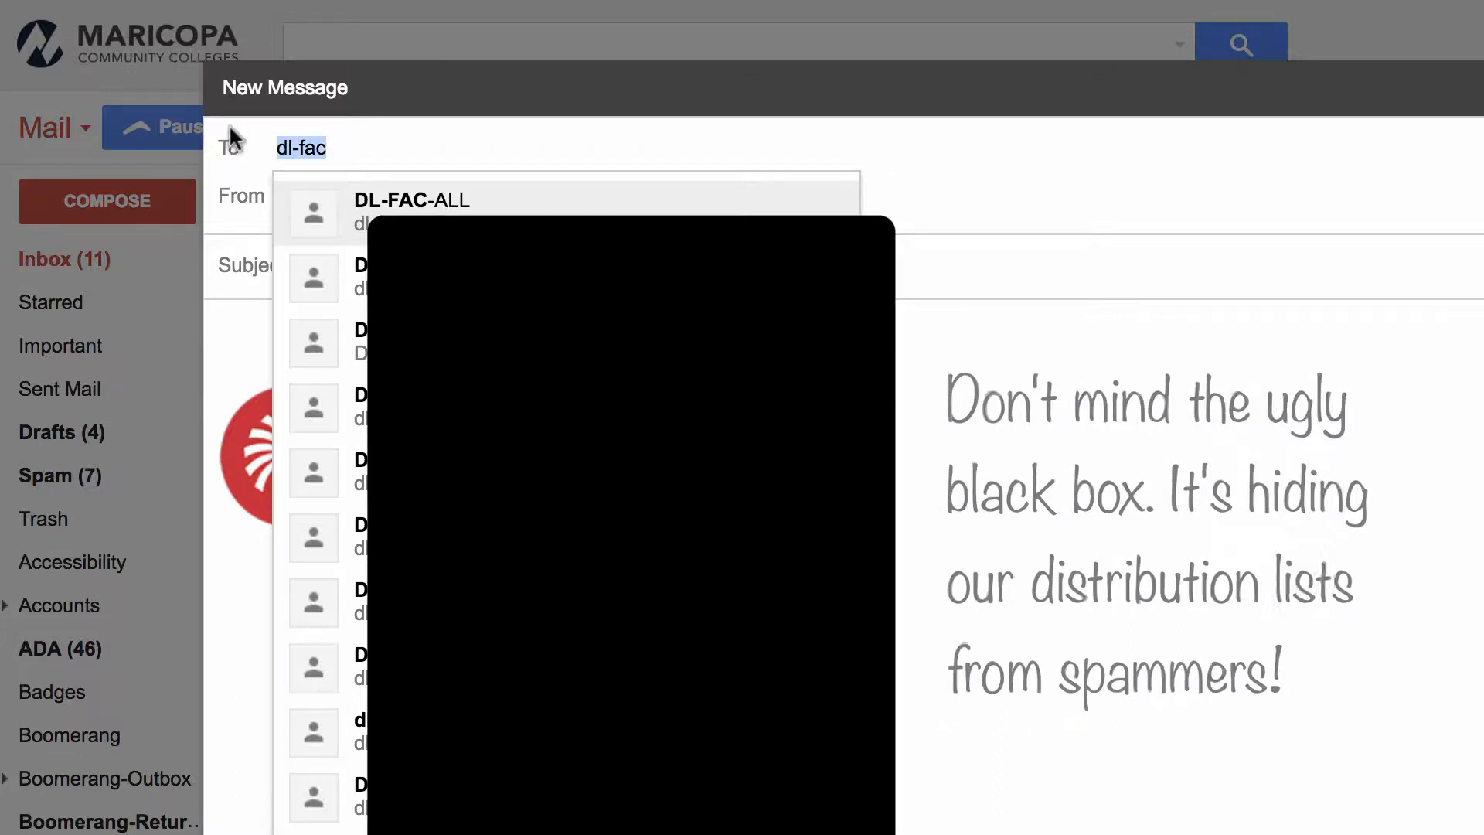
key("BackSpace")
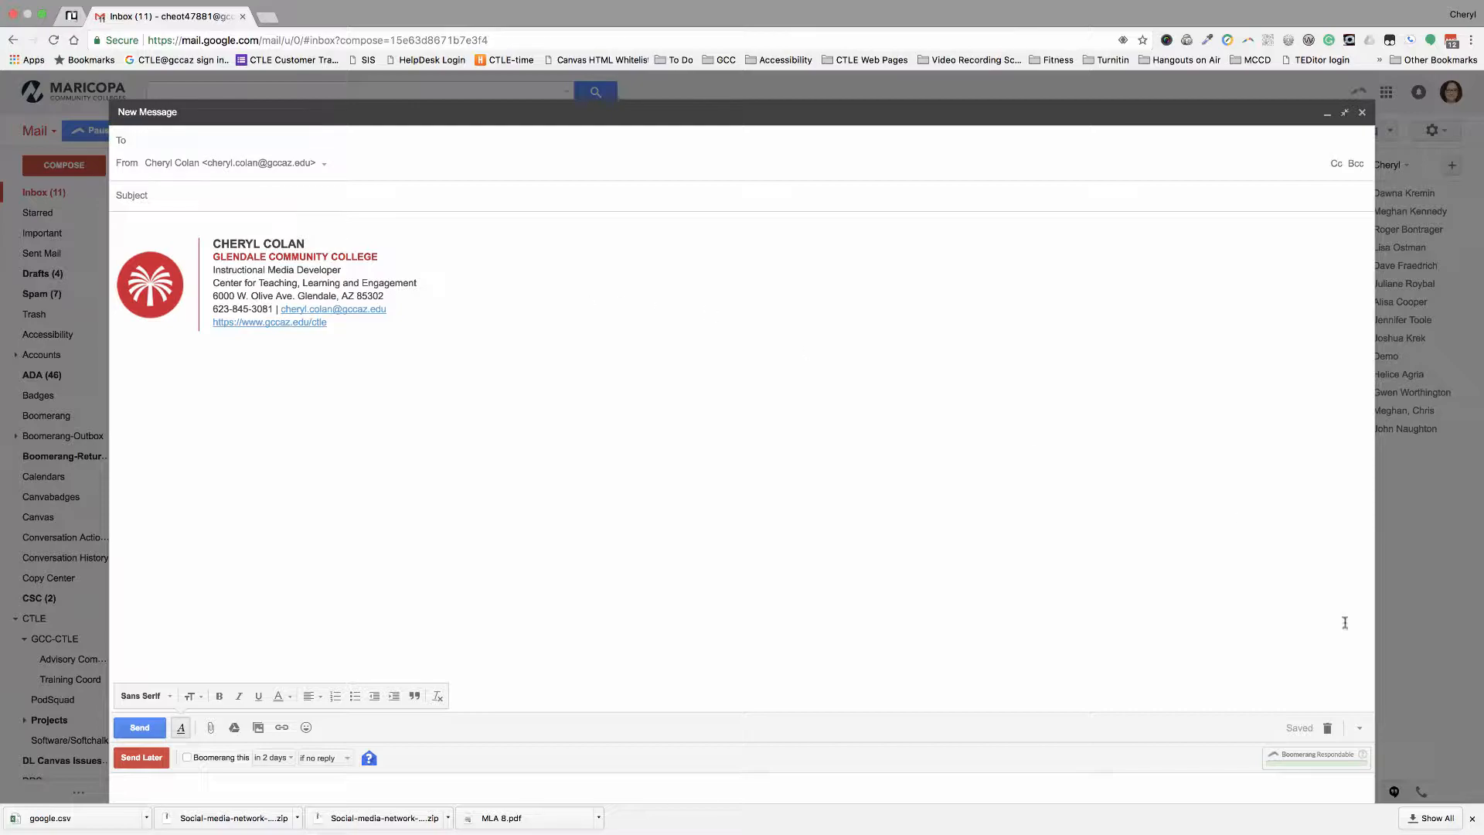
- Discard the blank draft and open Google Contacts from the Google apps grid
left_click(1328, 729)
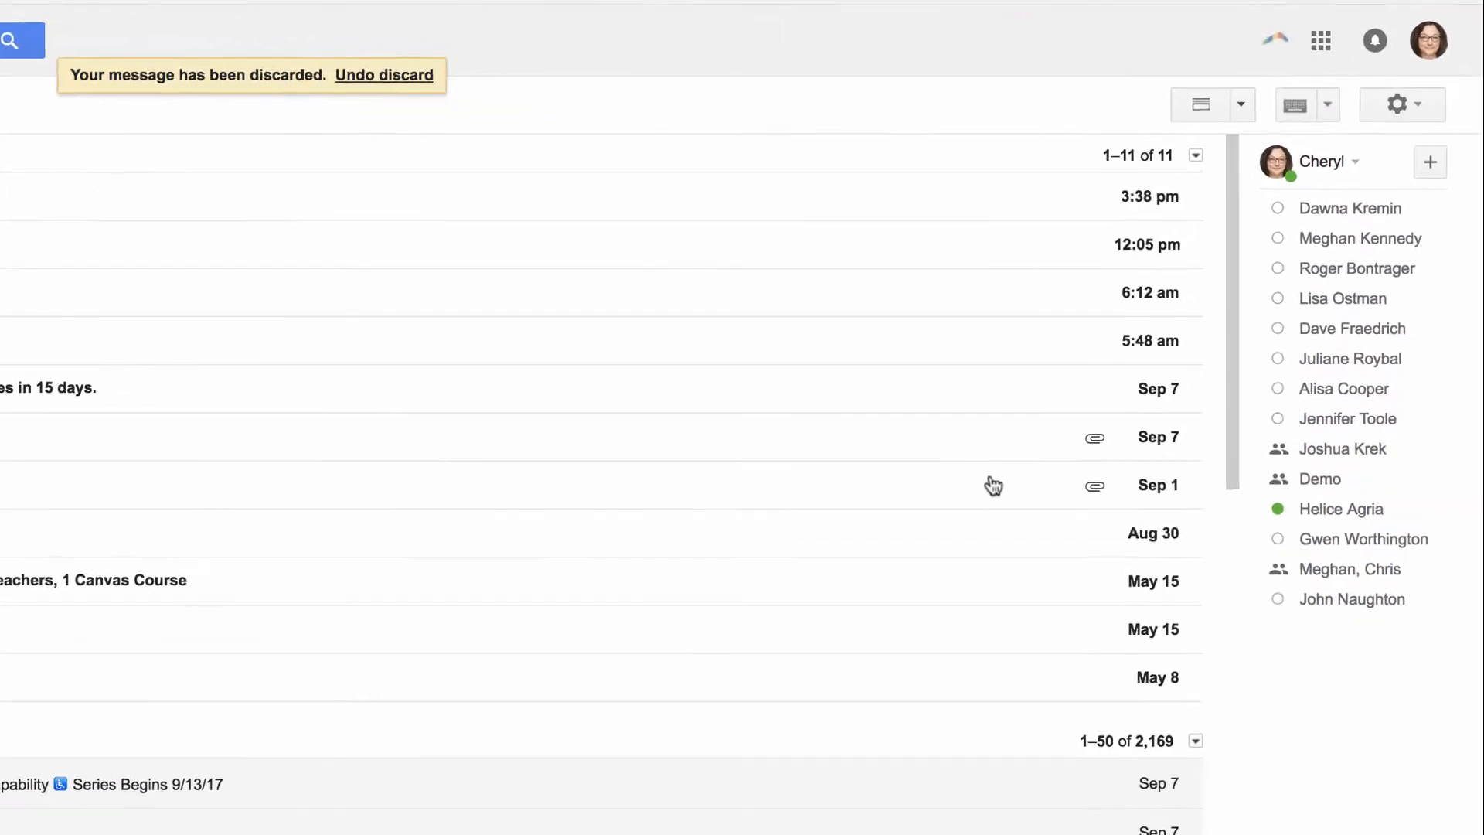
left_click(1318, 43)
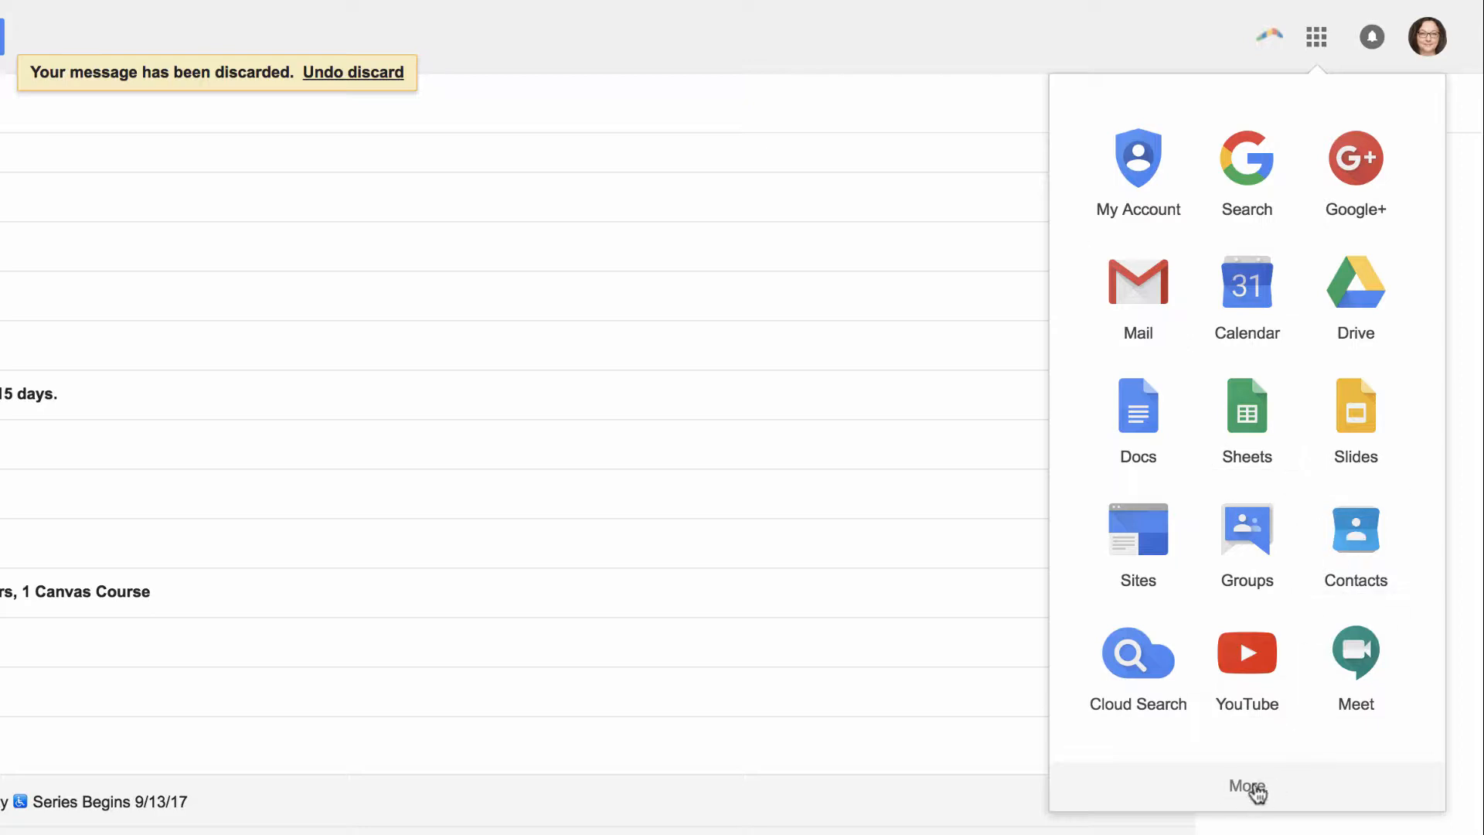
left_click(1365, 556)
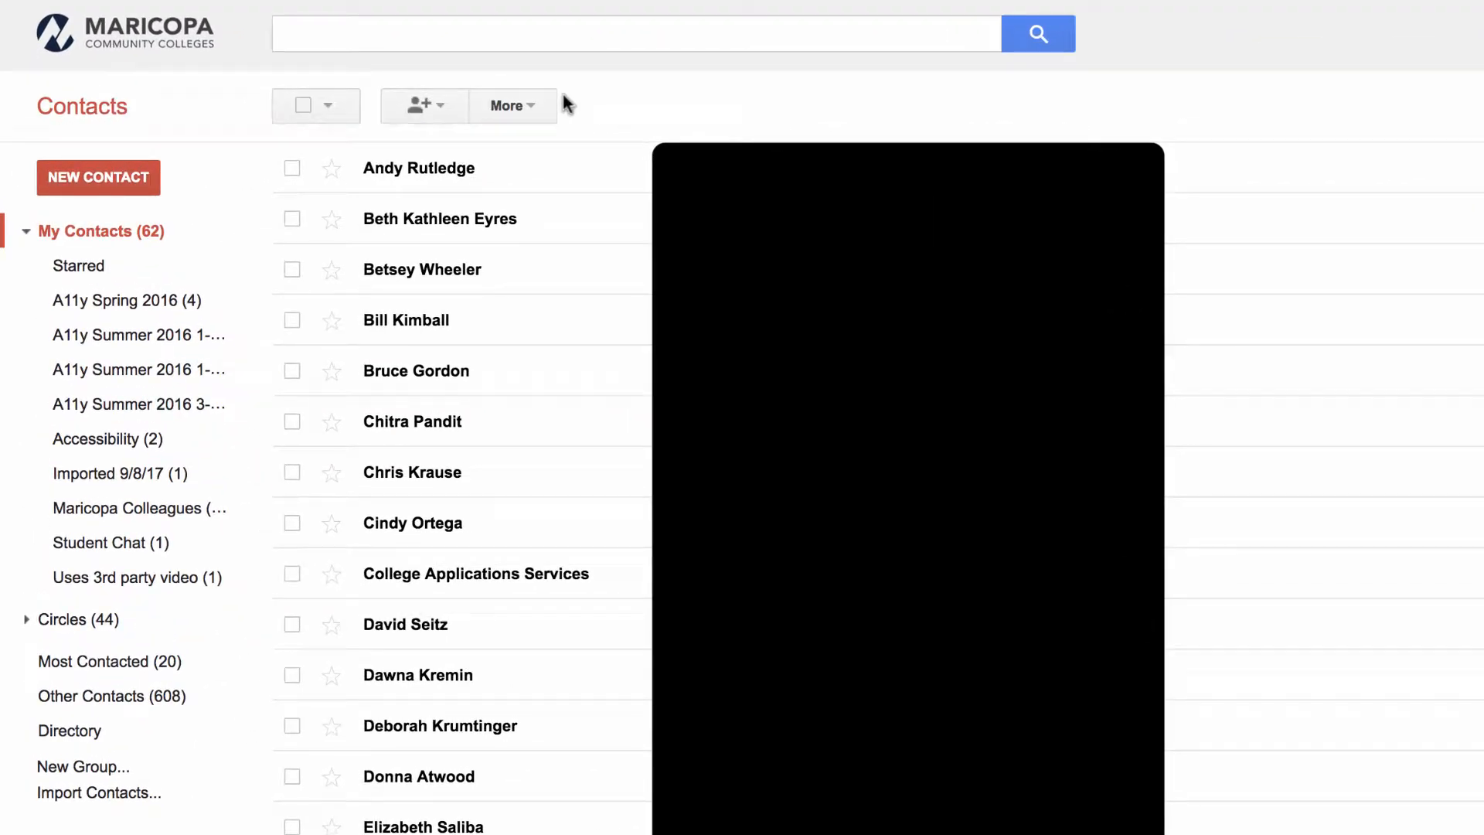
- Try the select-all dropdown, selecting all contacts and then none
left_click(328, 106)
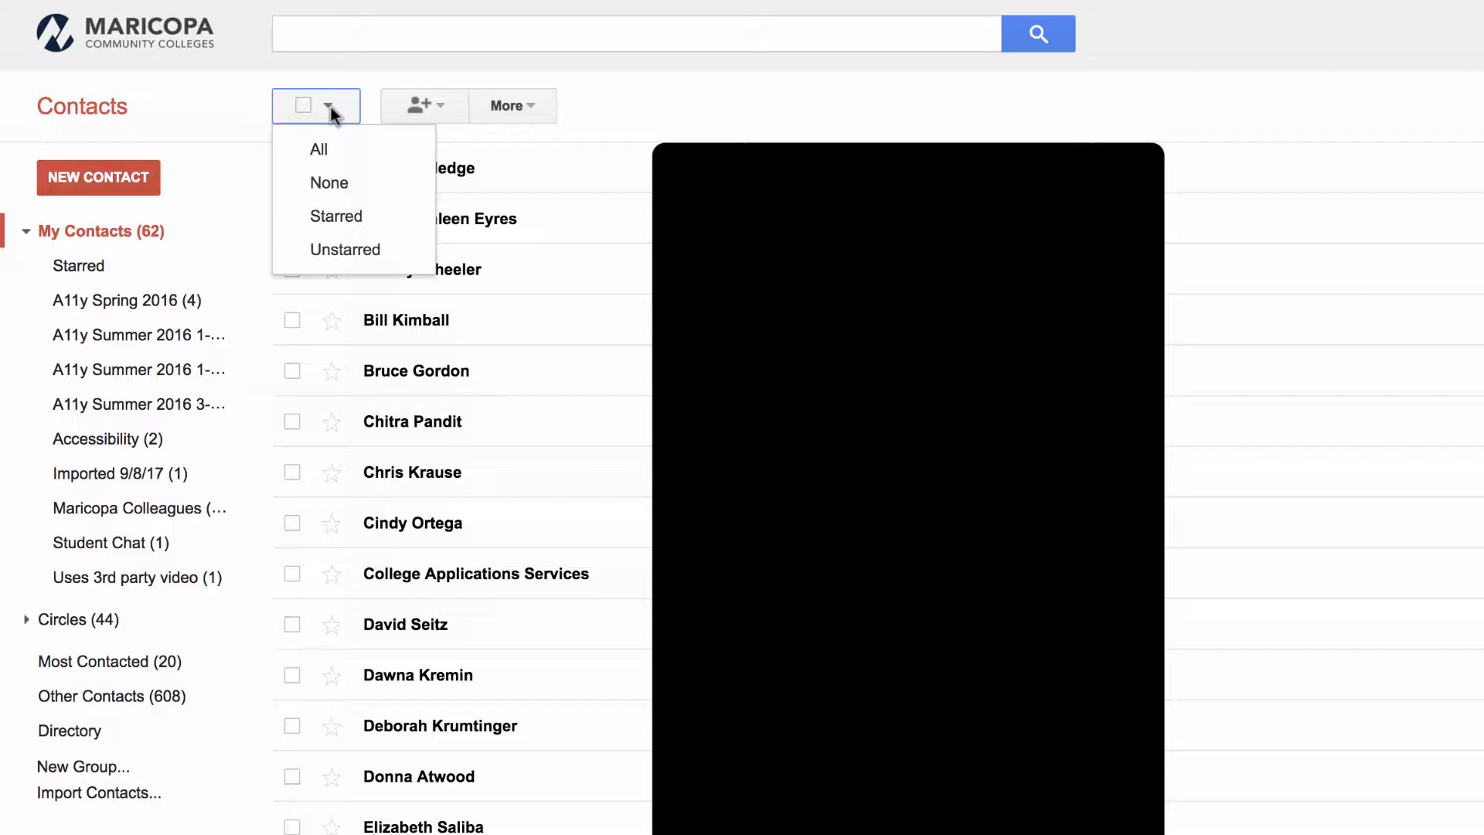
left_click(320, 152)
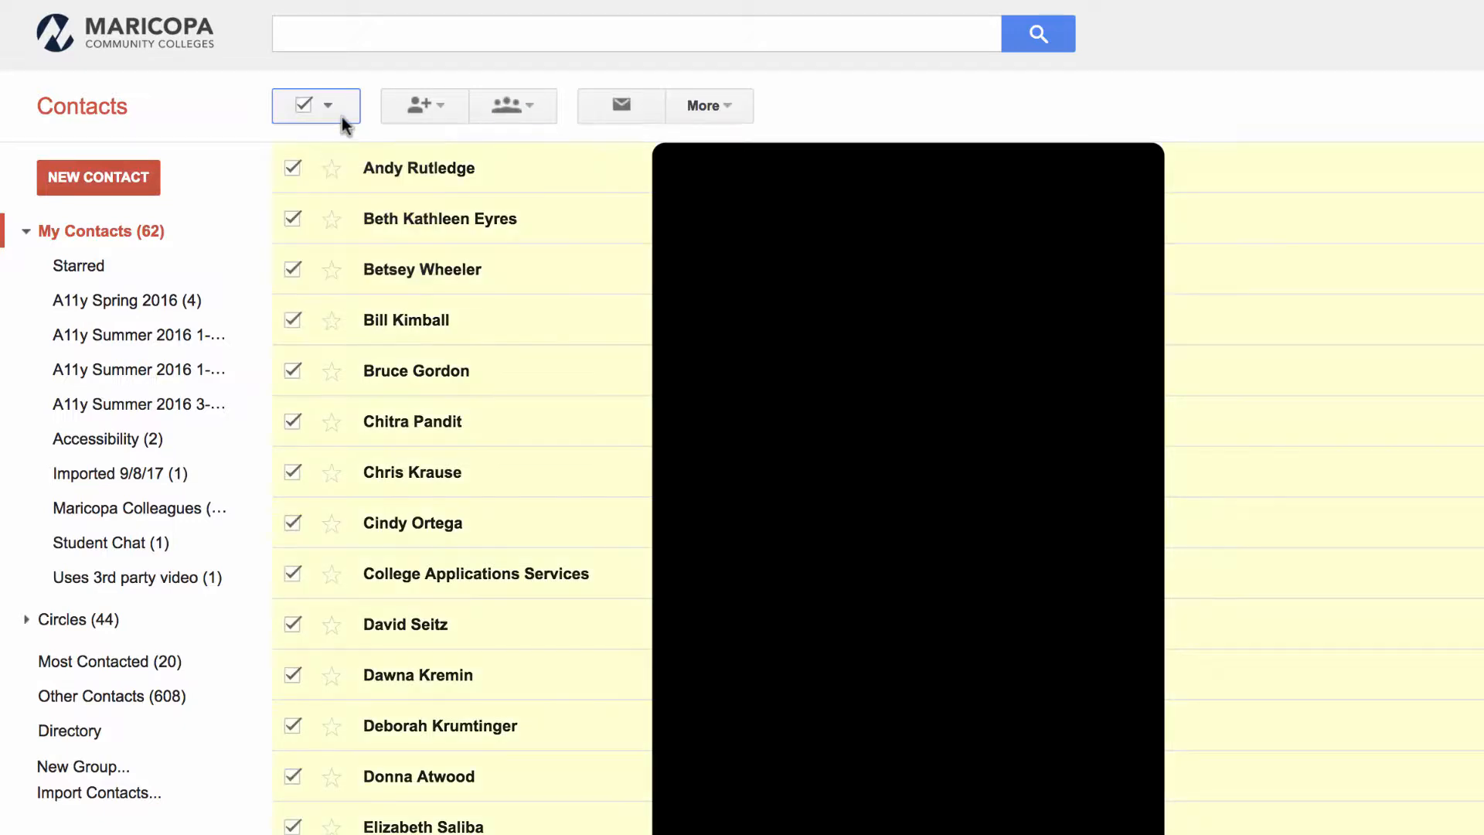
left_click(331, 112)
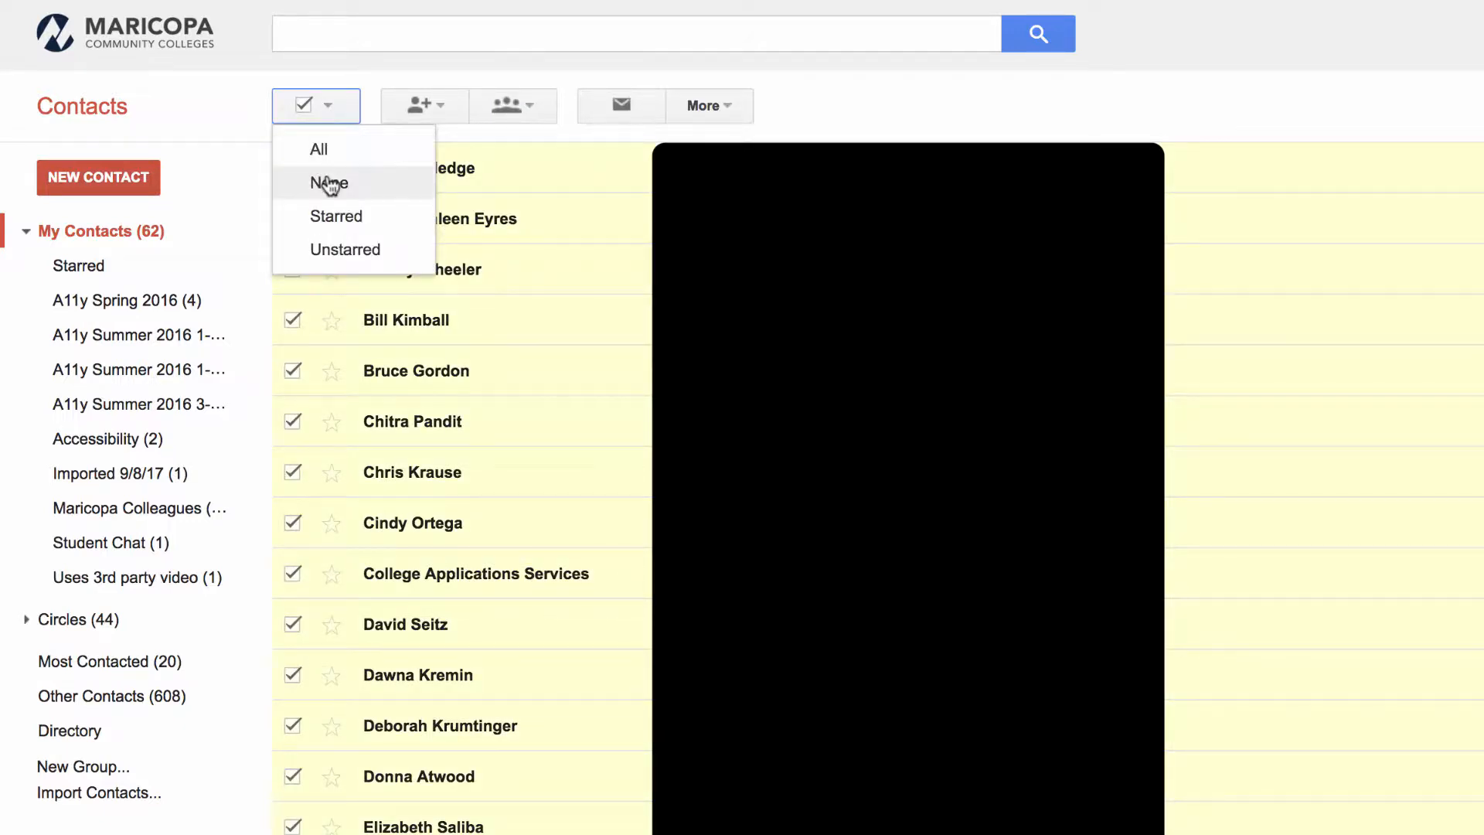
left_click(371, 185)
left_click(330, 110)
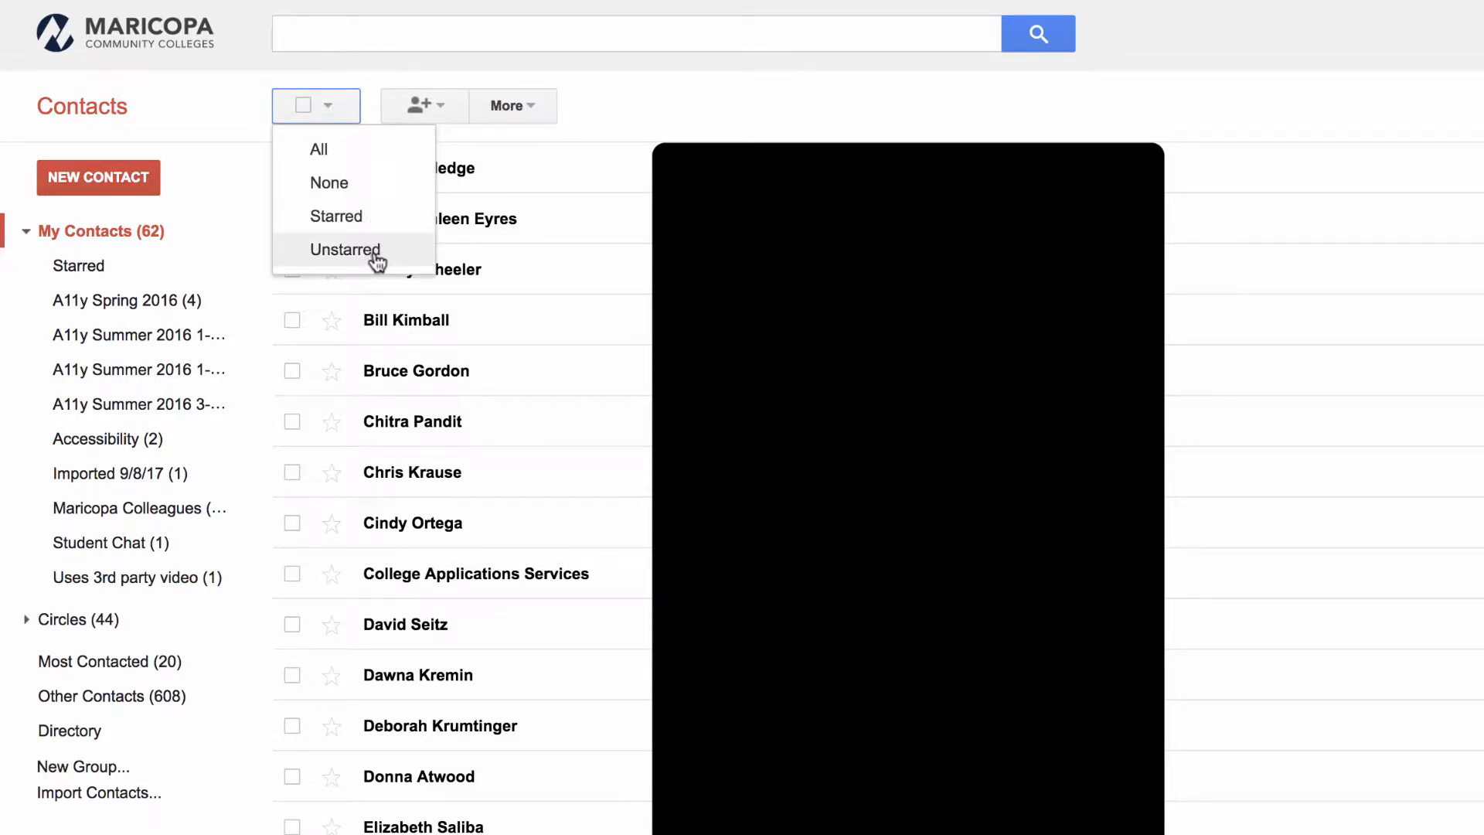
- Add a new contact to My Contacts from their work e-mail address
left_click(444, 105)
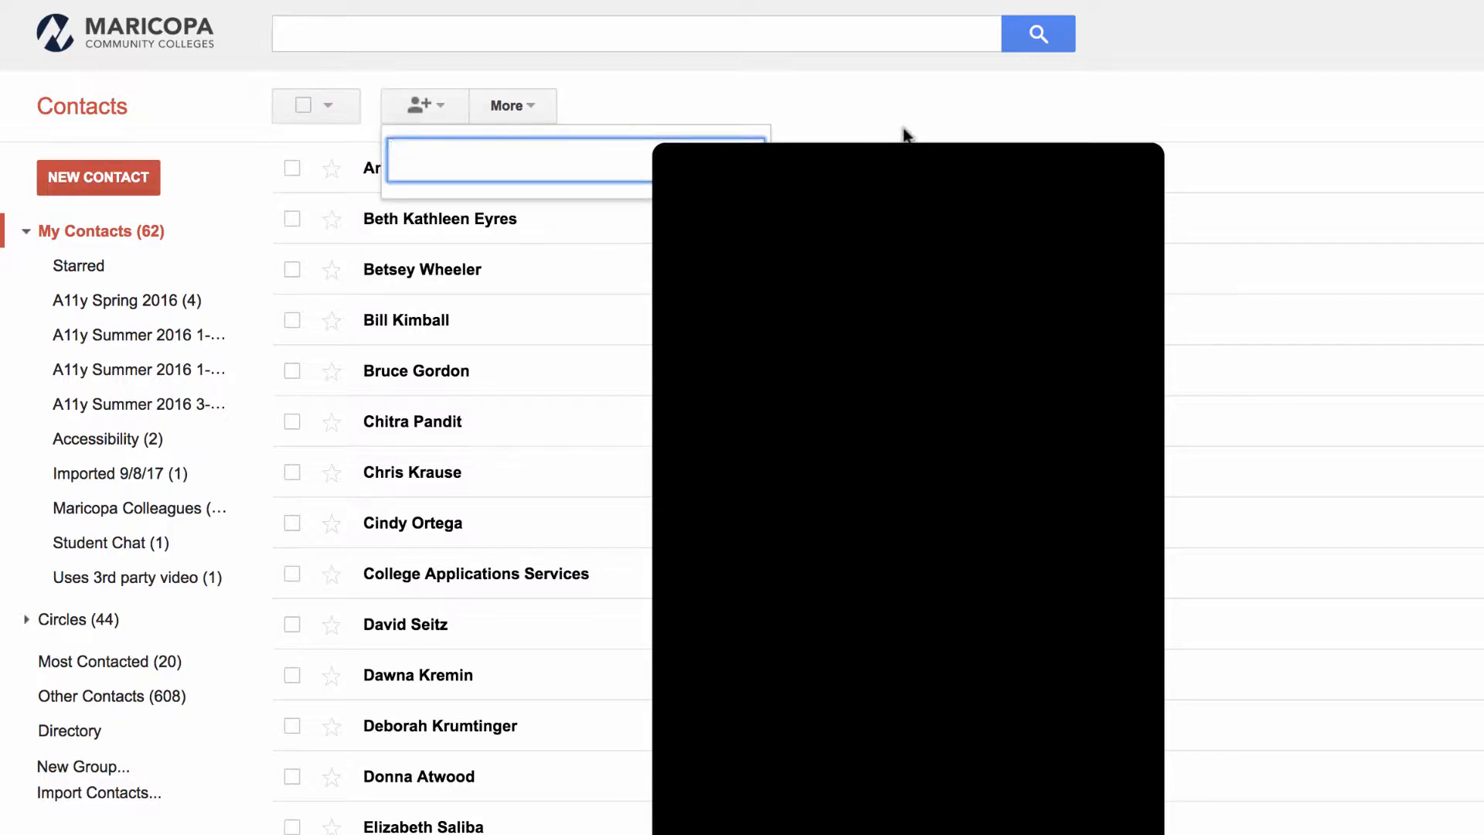
type("kim")
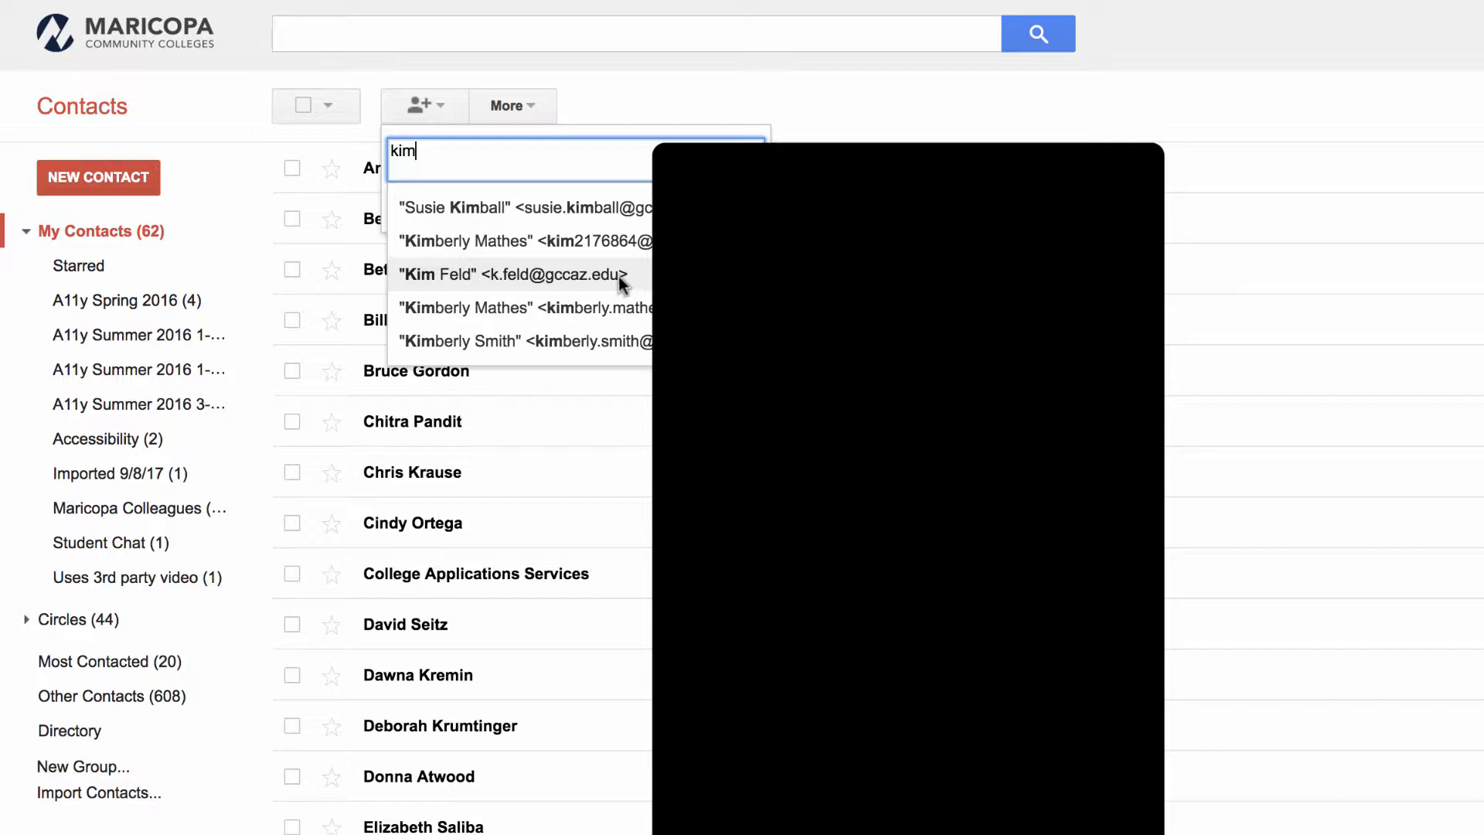
key("BackSpace")
key("BackSpace")
key("BackSpace")
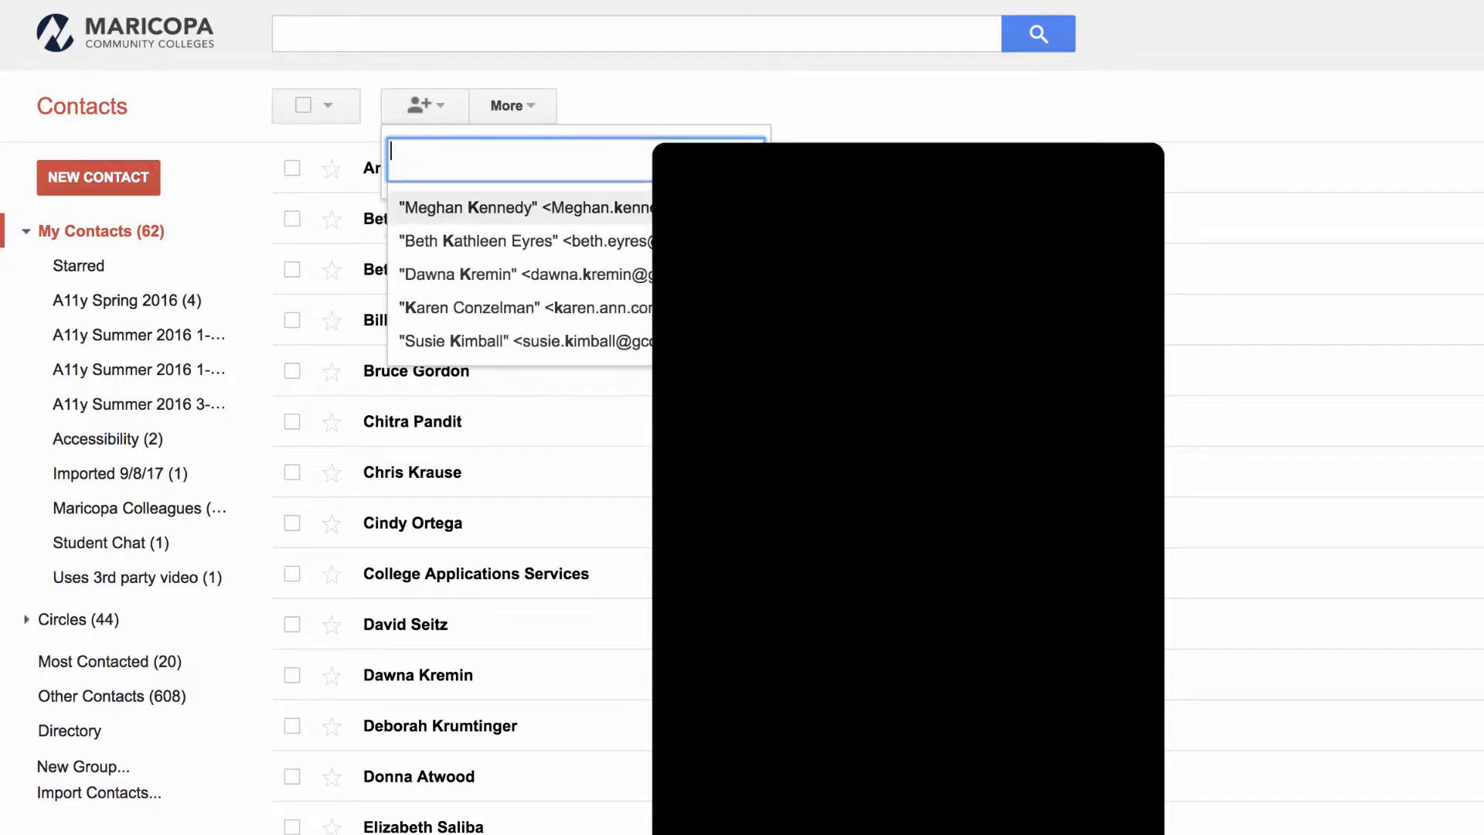
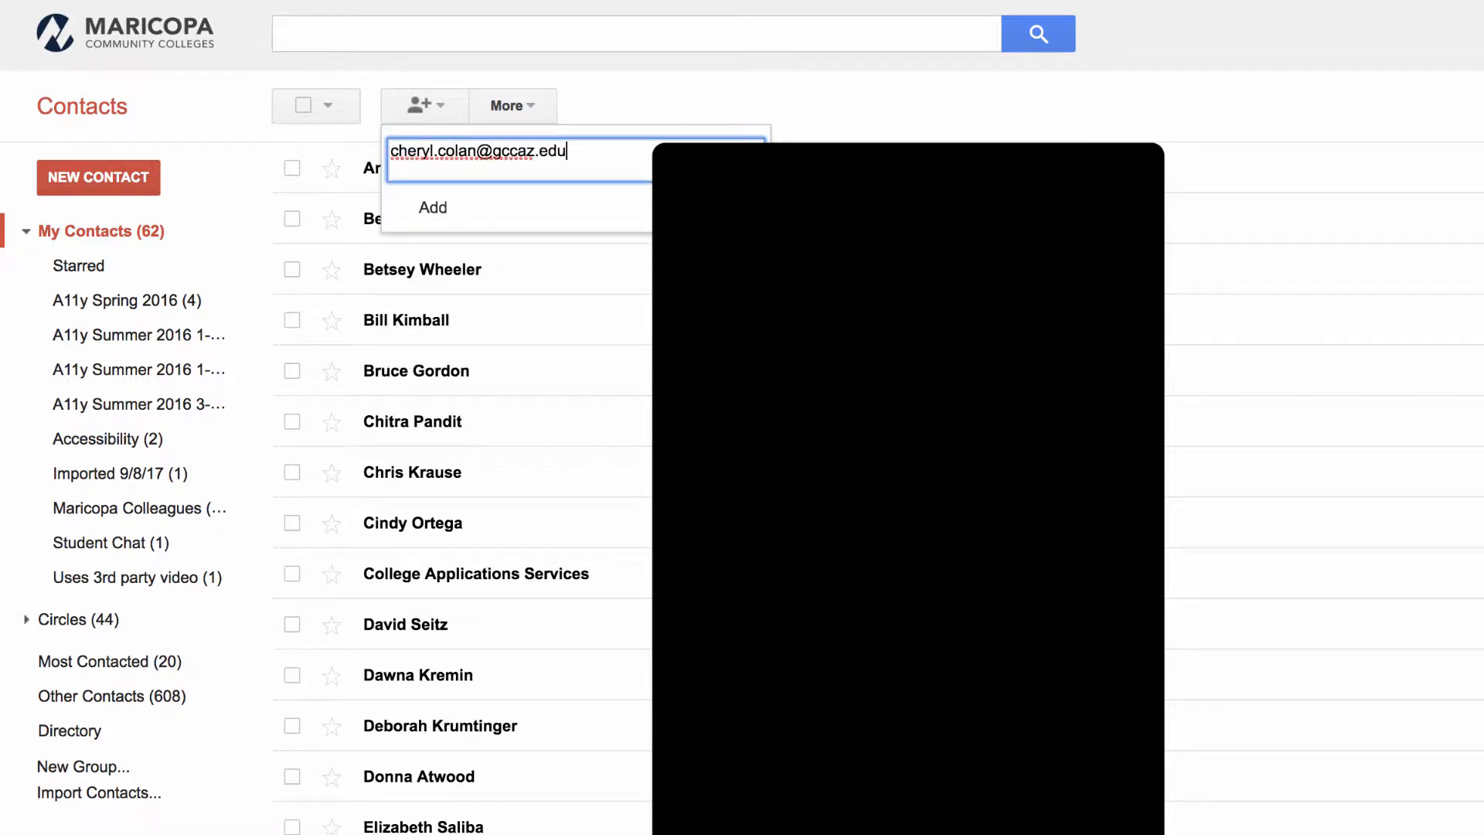
left_click(431, 223)
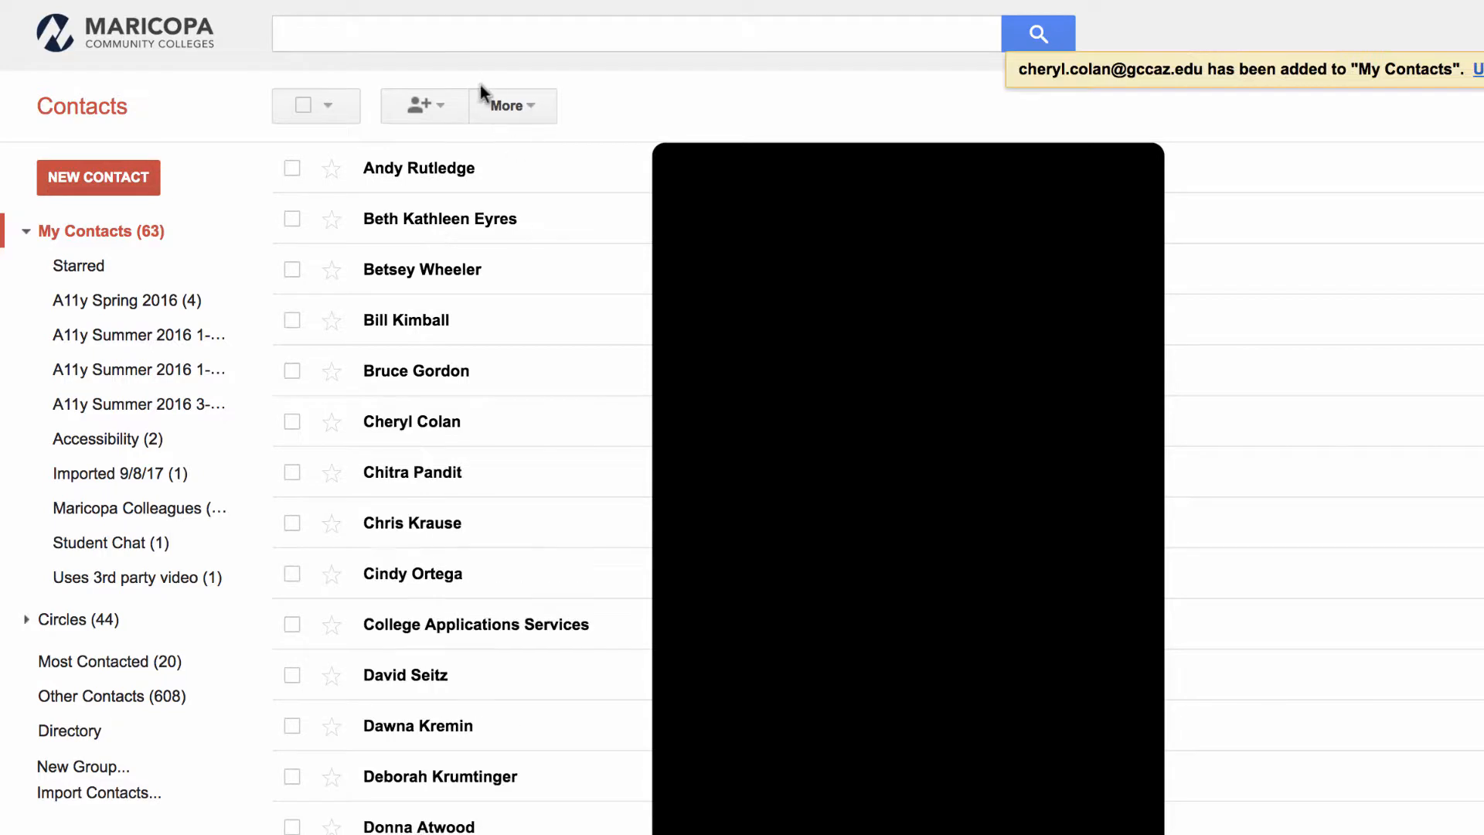
- Sort the contact list by last name
left_click(548, 107)
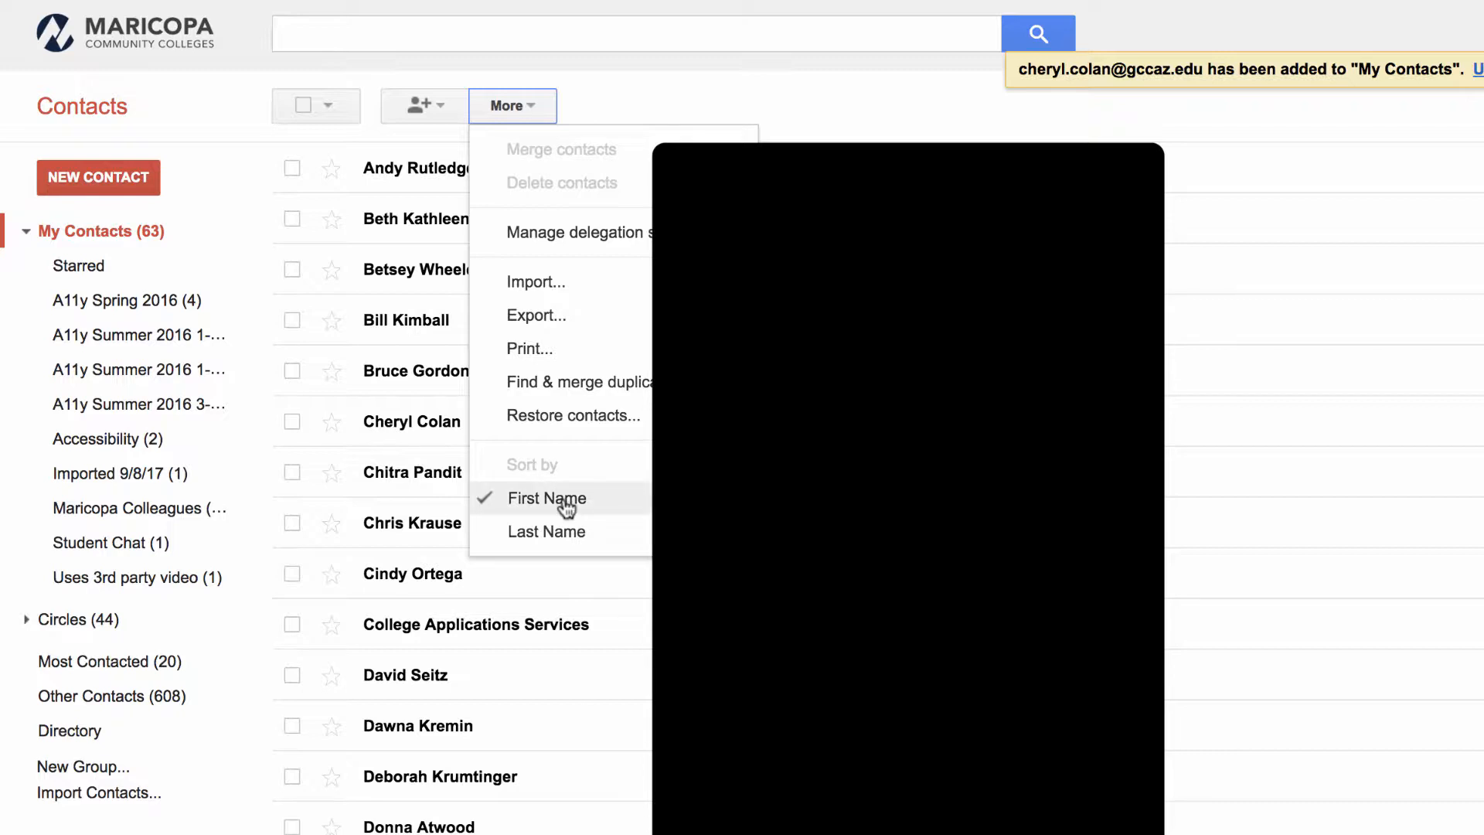
left_click(597, 548)
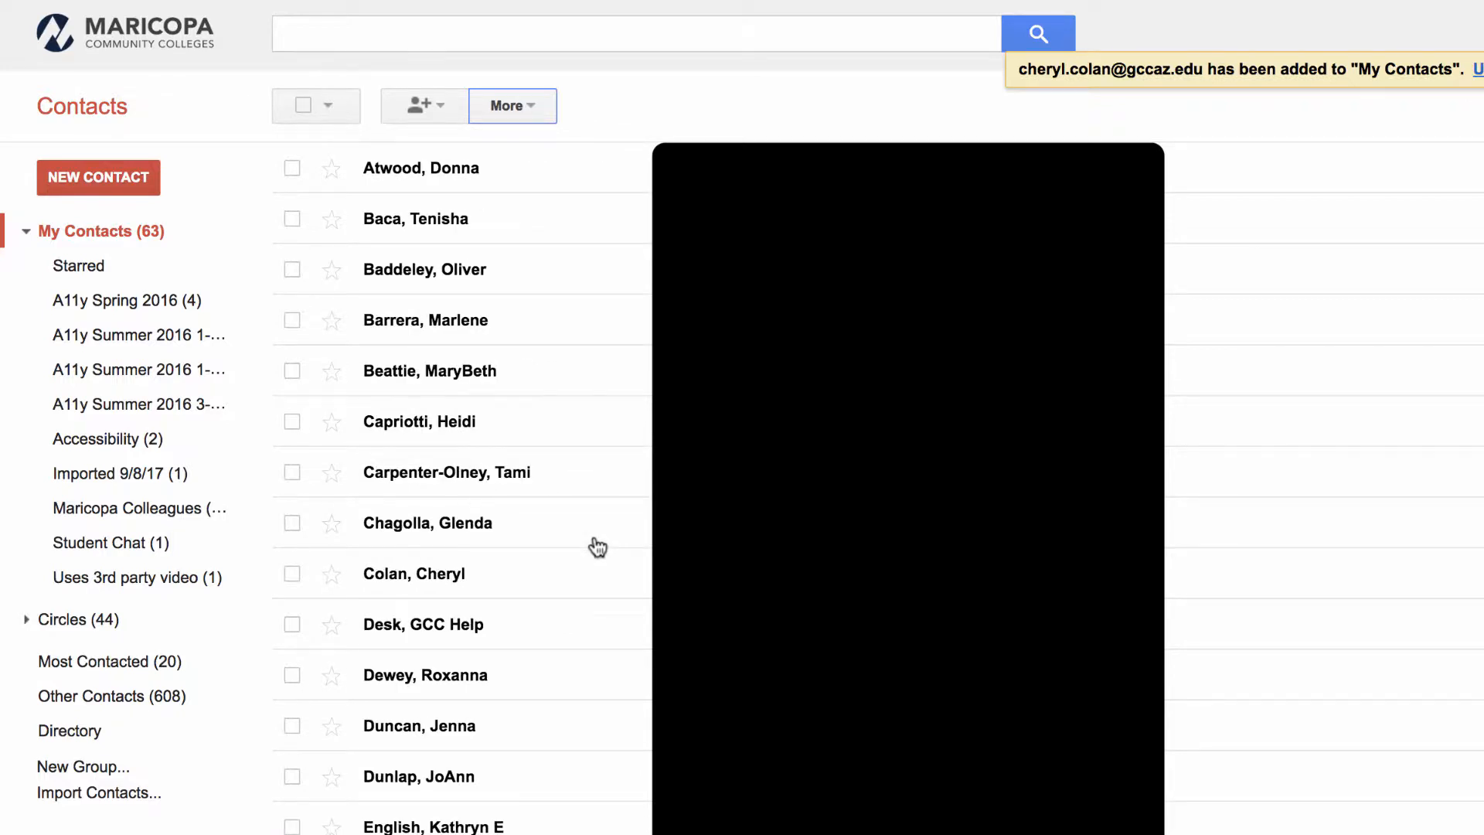
left_click(516, 107)
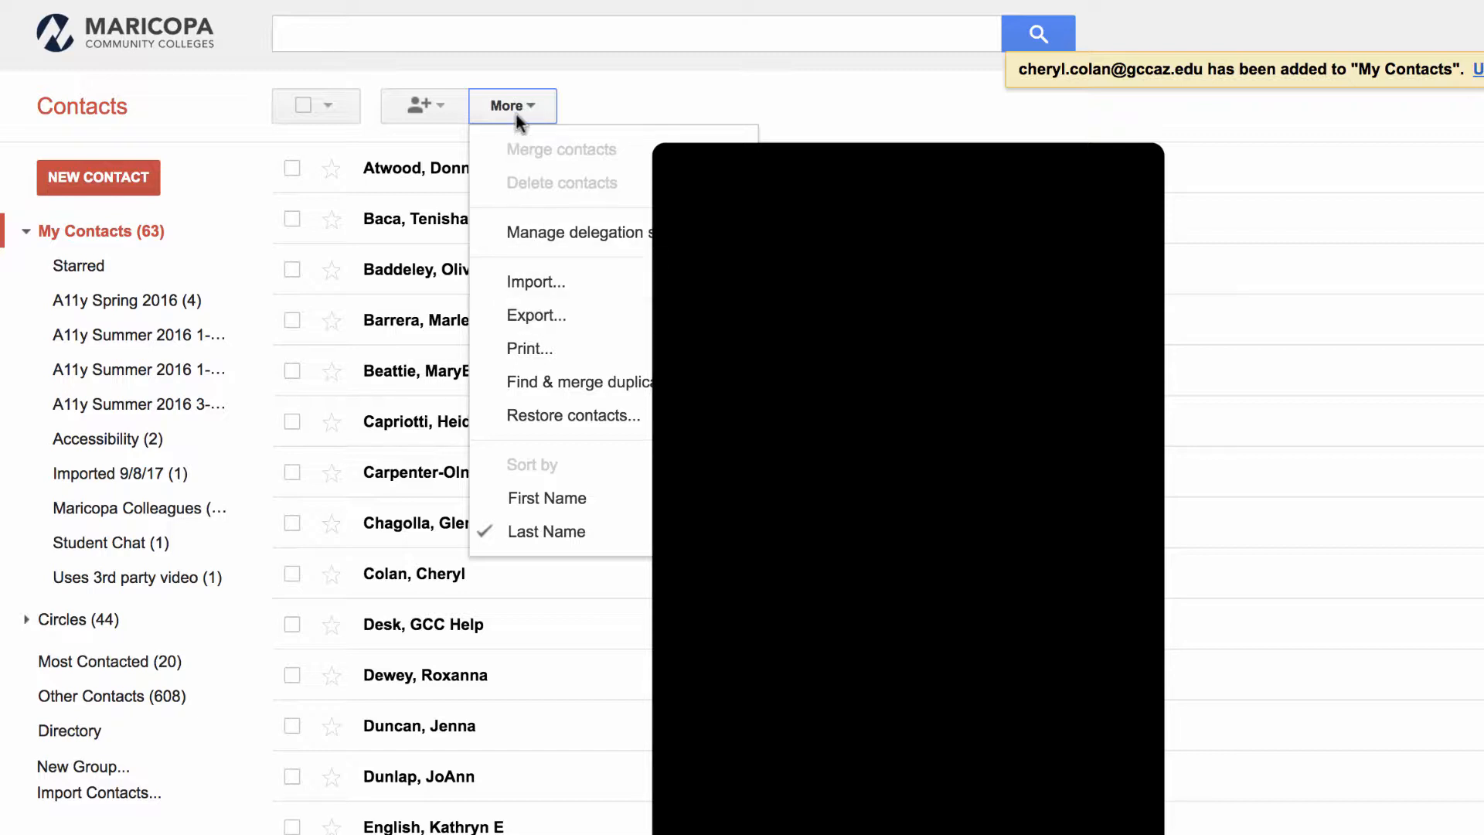
- Select the first contact in the list and start an e-mail to them
left_click(292, 168)
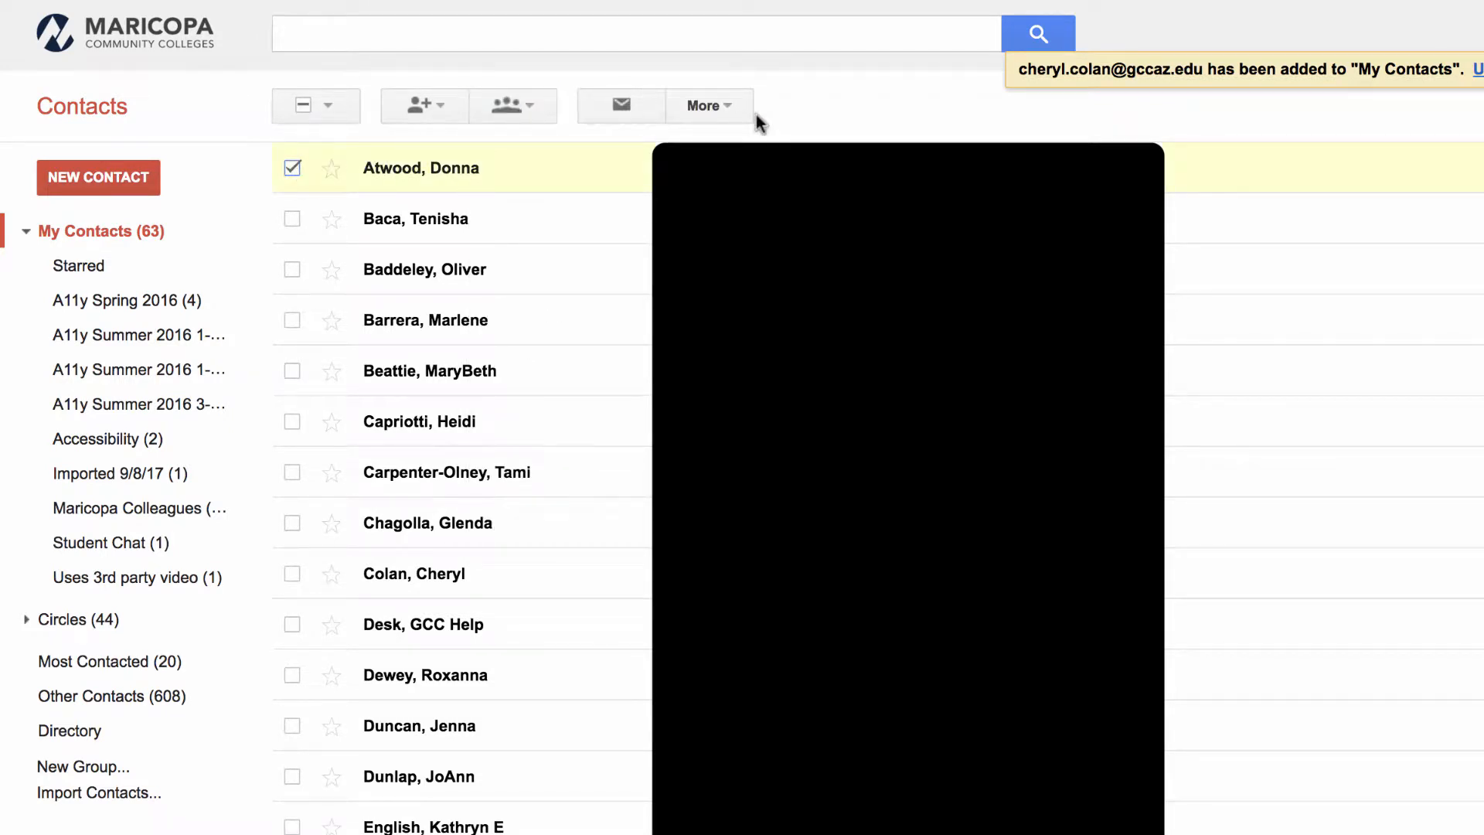
left_click(534, 107)
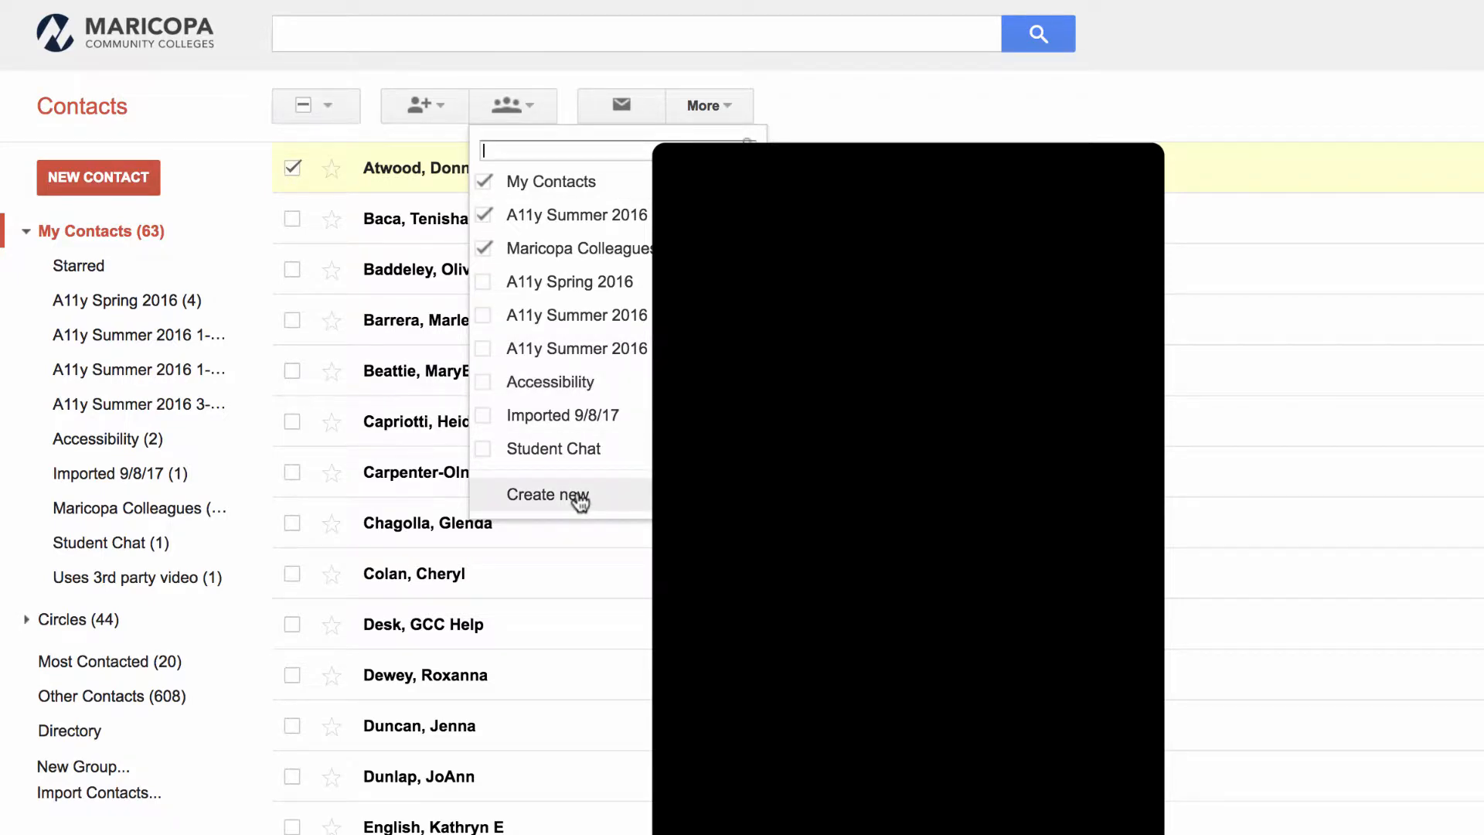
left_click(522, 82)
left_click(612, 109)
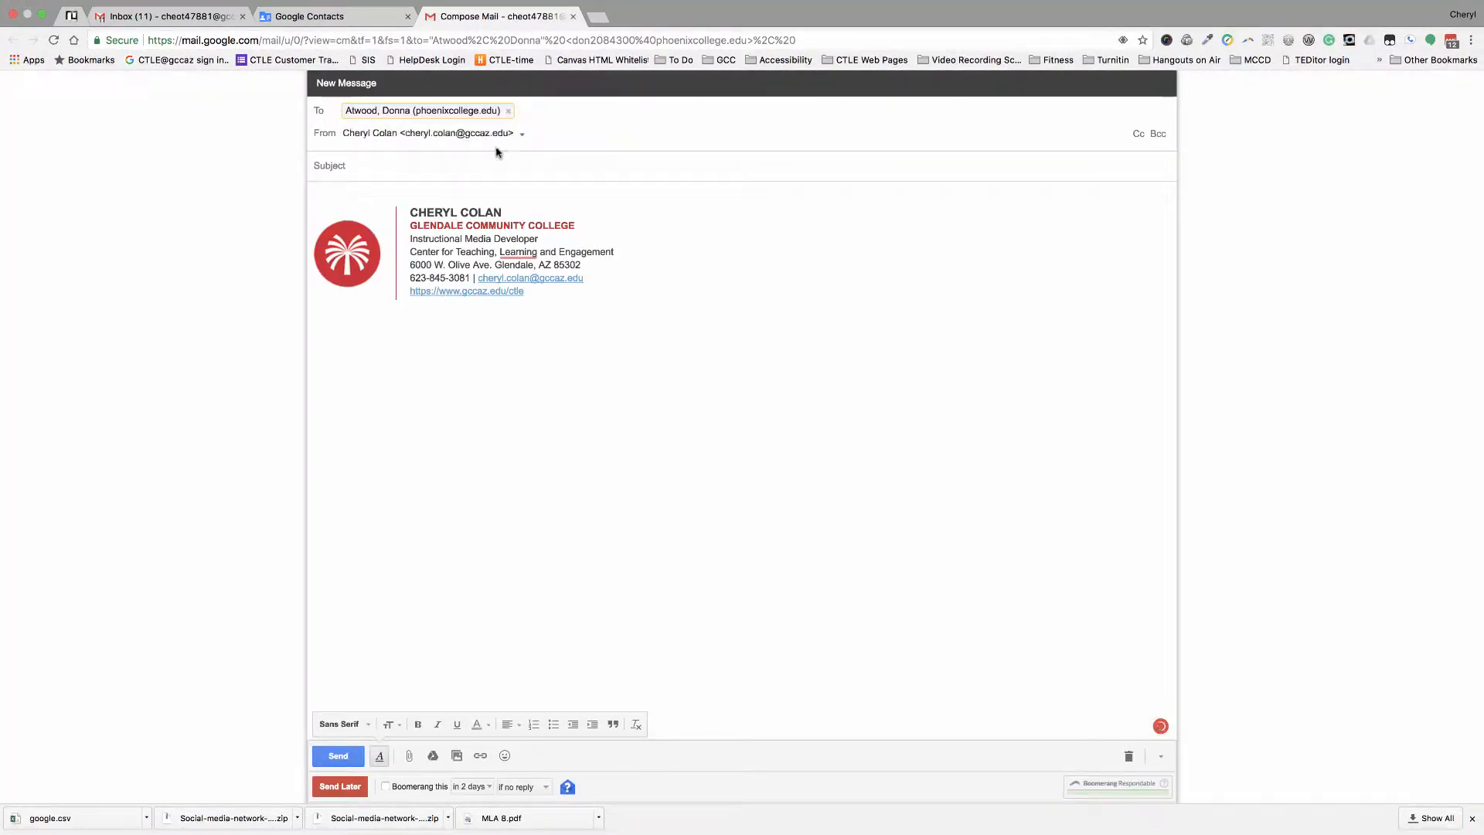
- Discard the draft to the first contact and confirm leaving the compose page
mouse_move(427, 114)
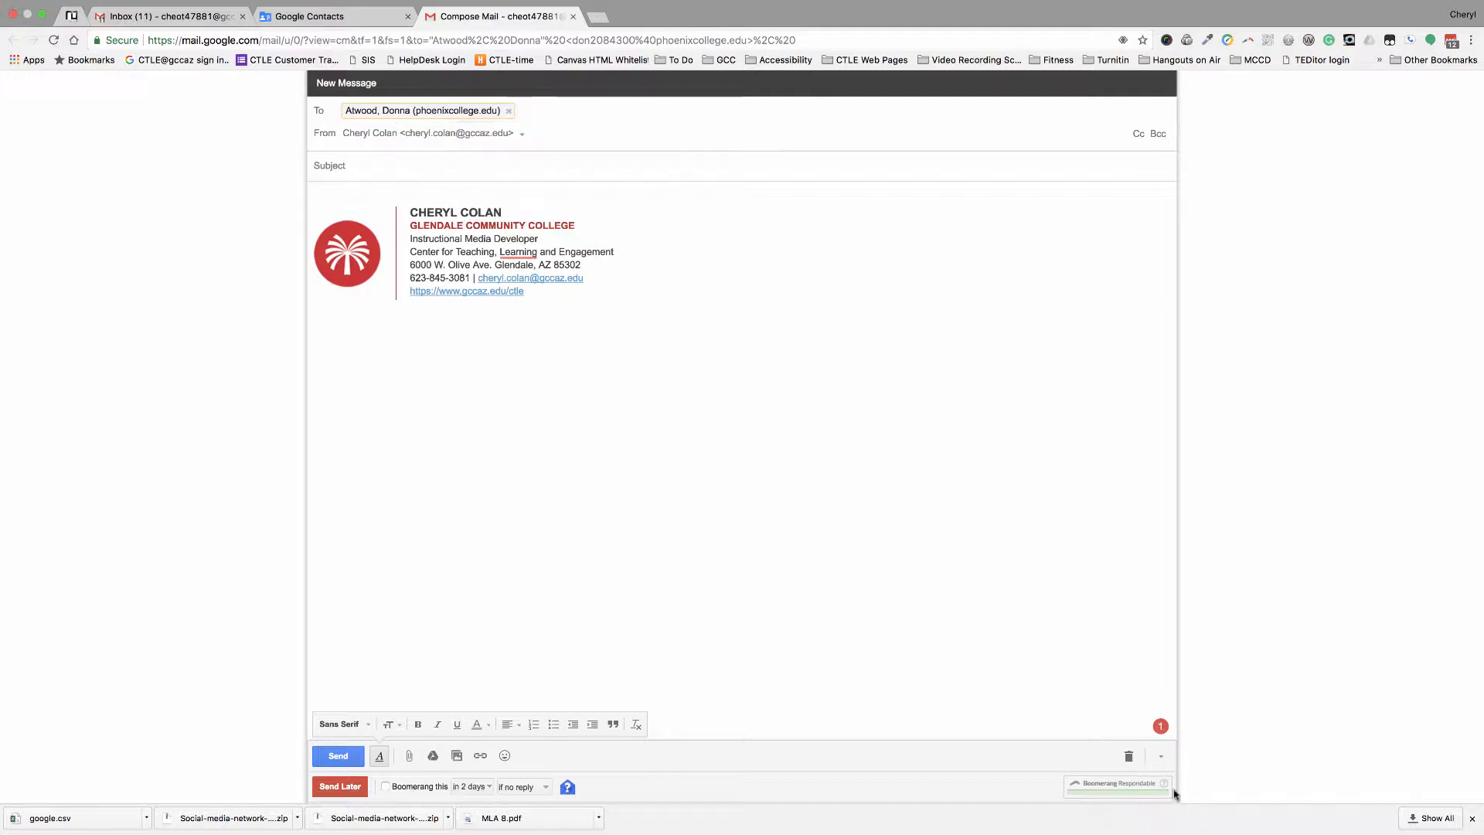
left_click(1126, 758)
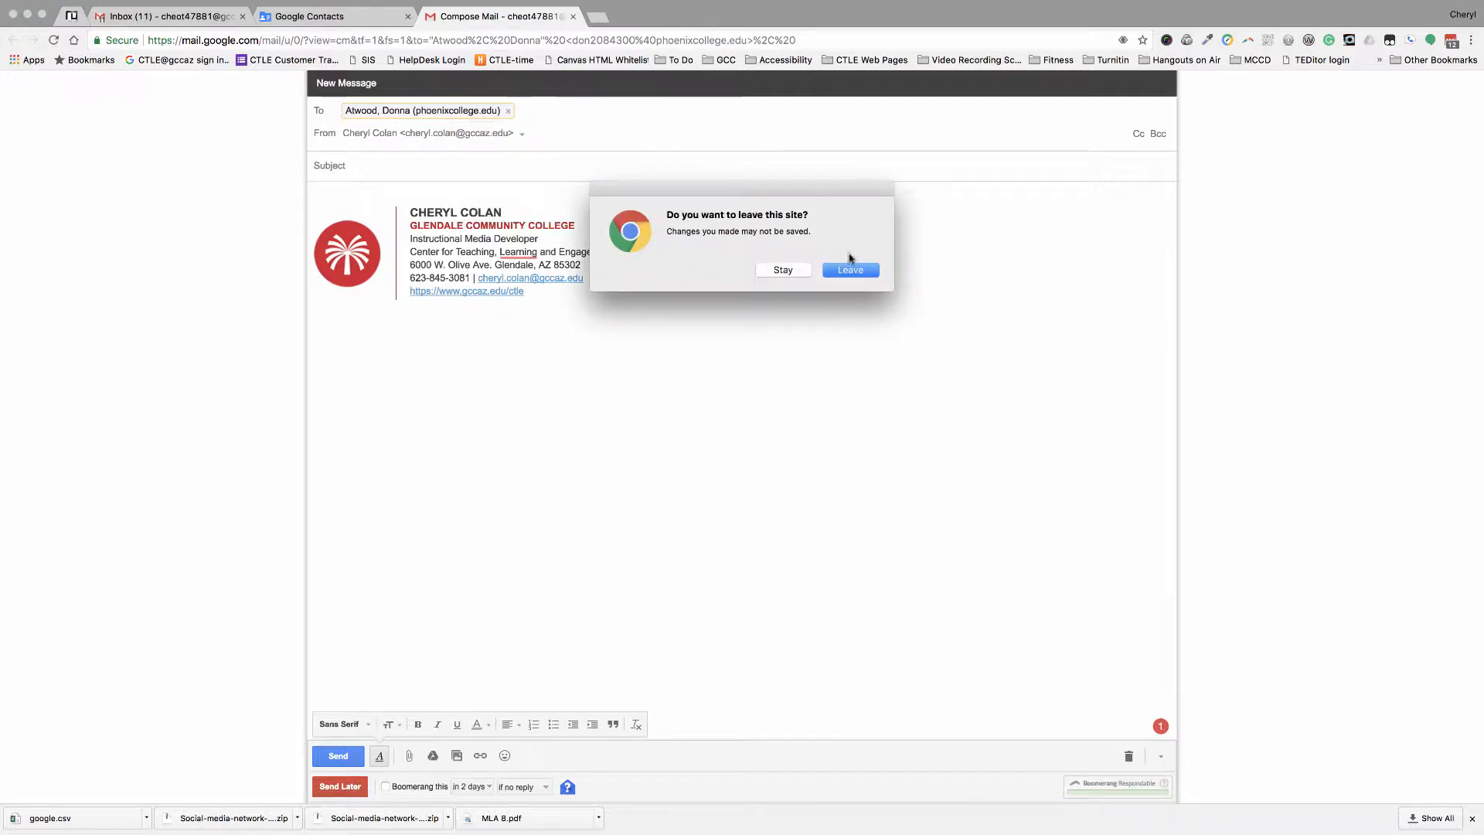
left_click(851, 267)
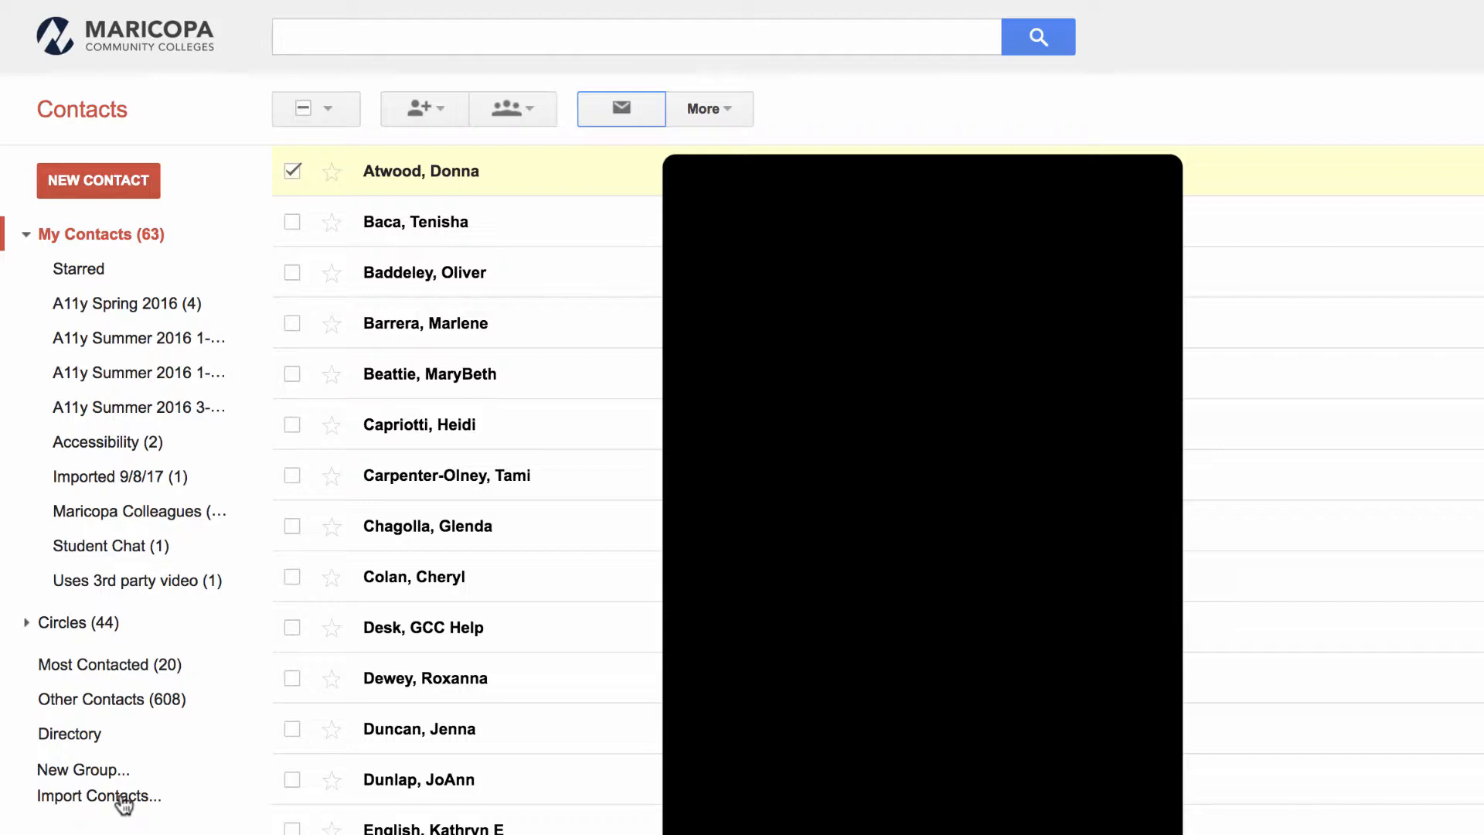
- Create an empty contact group named '1 Group' using New Group
left_click(122, 797)
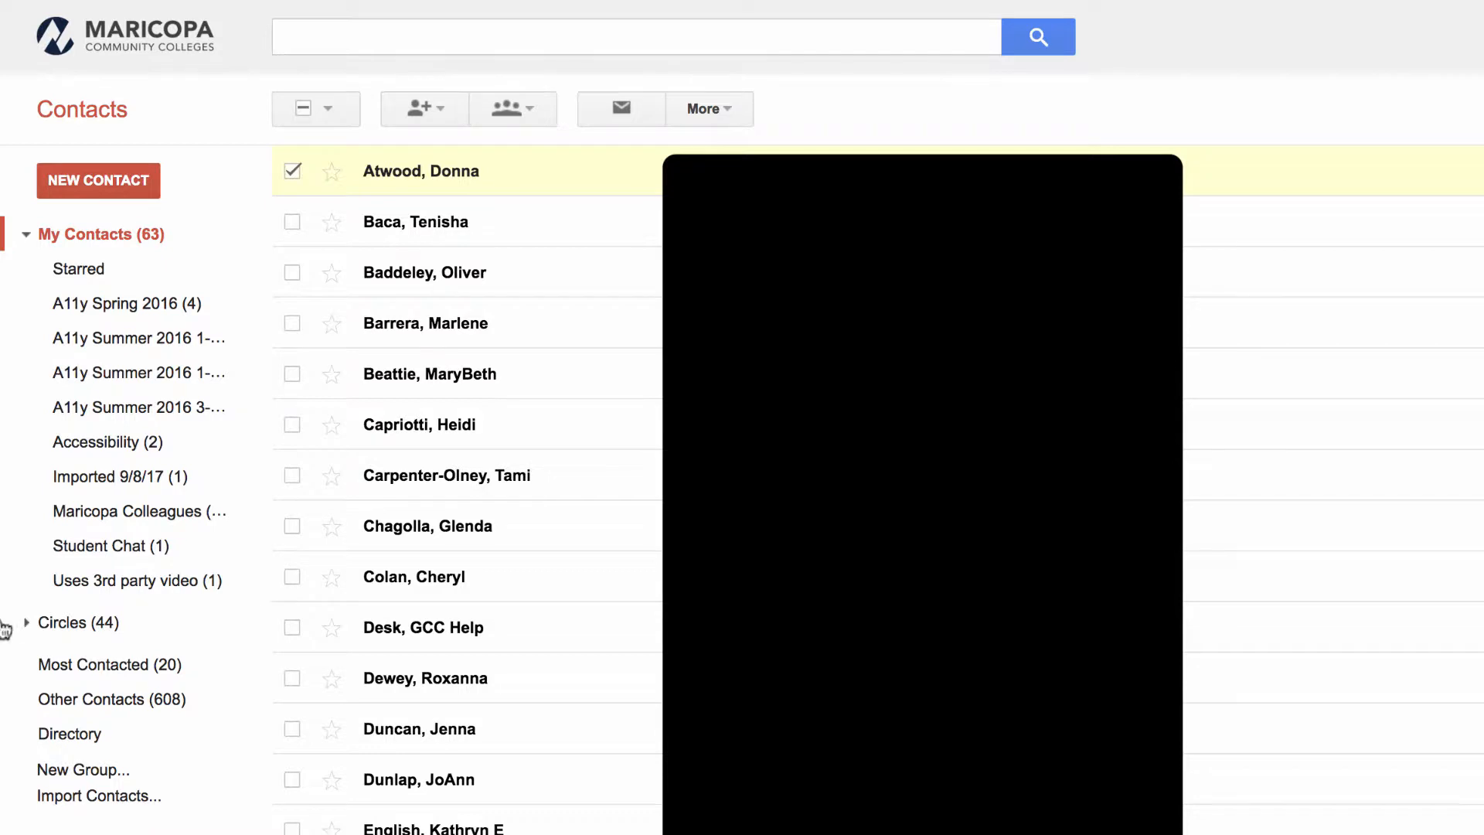
left_click(78, 771)
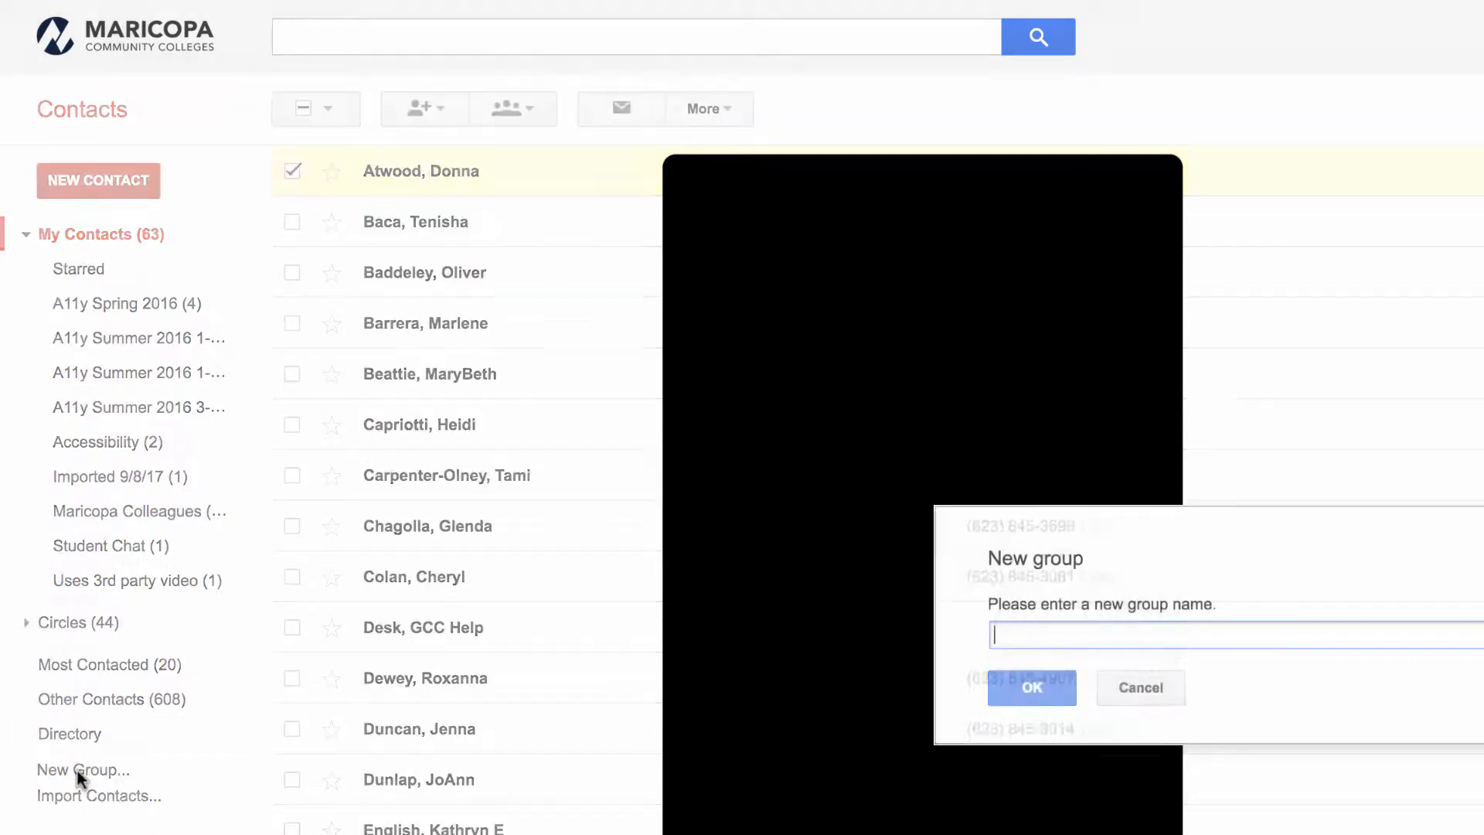
type("1")
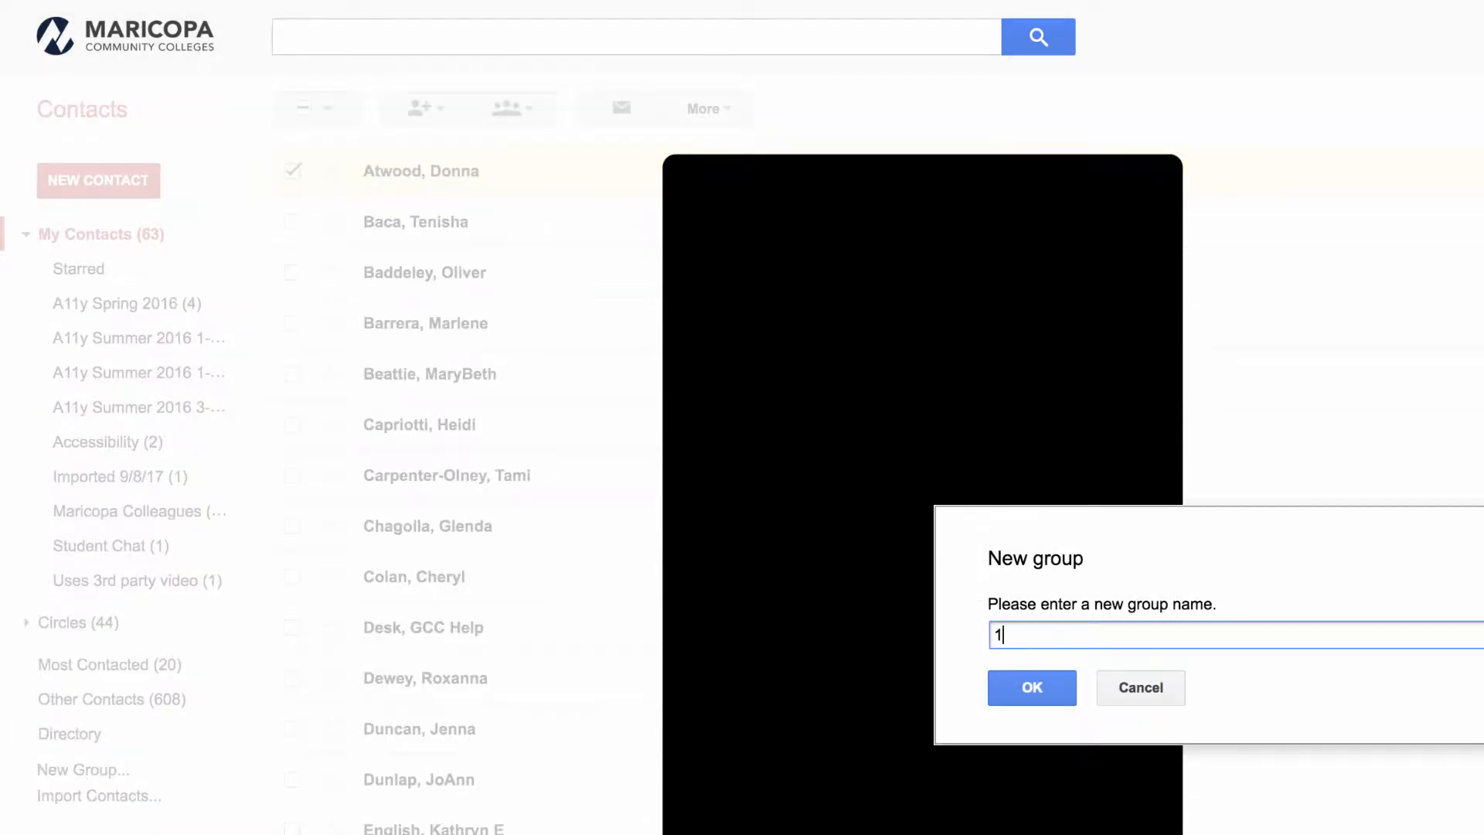
type(" Group")
left_click(1029, 692)
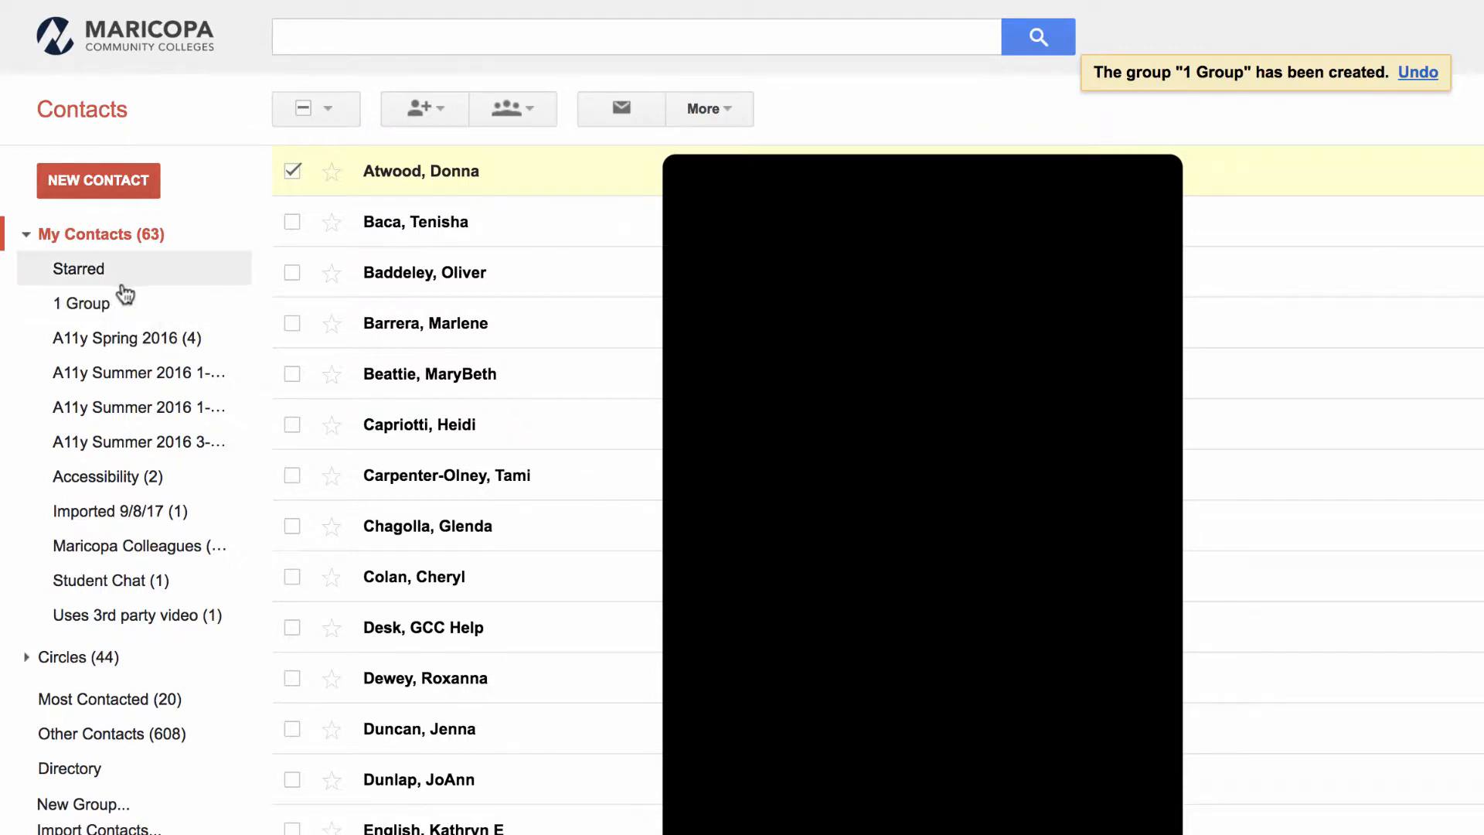
- Add the second contact in the list to 1 Group
left_click(292, 223)
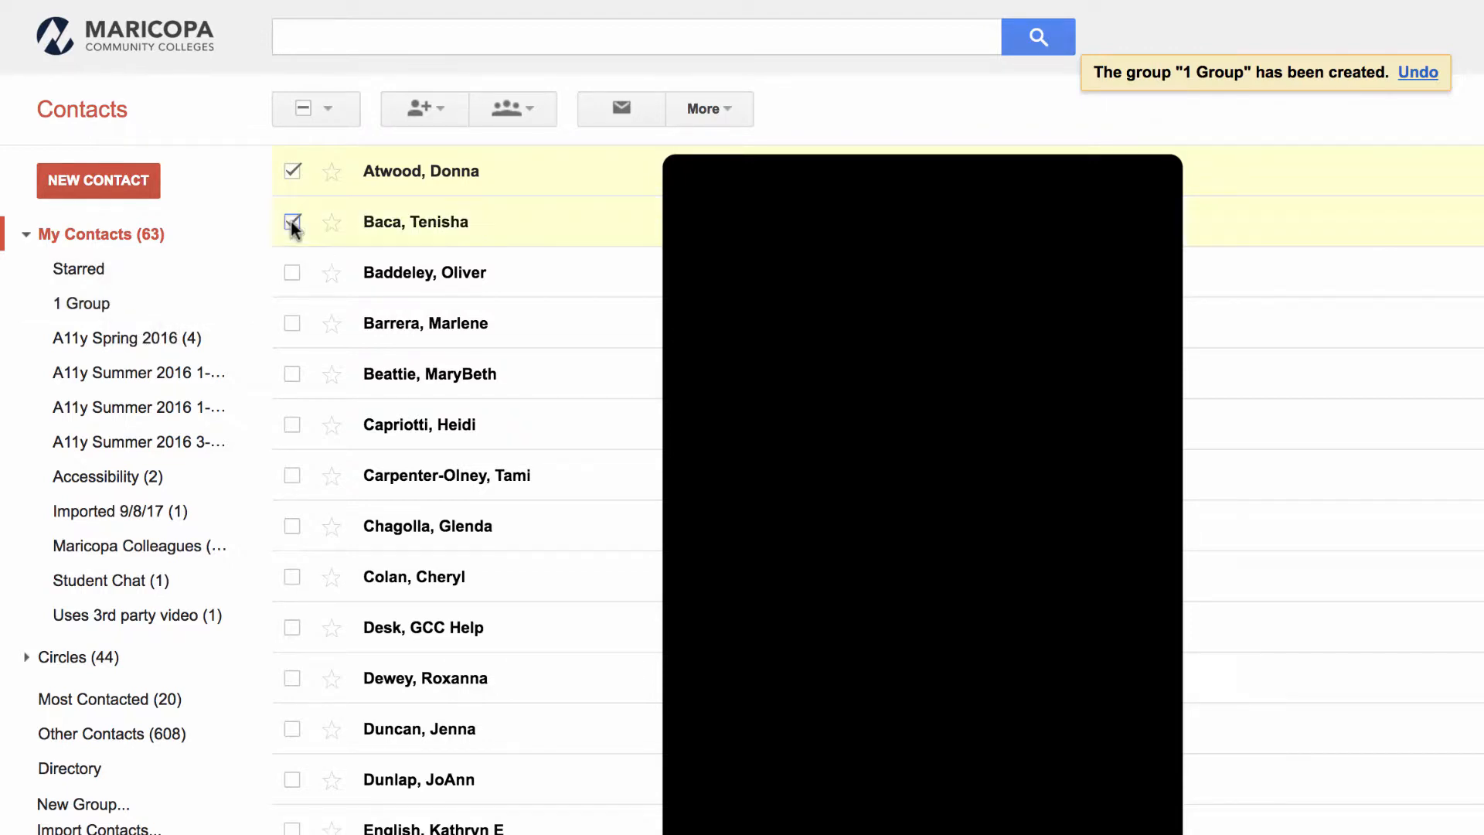
left_click(293, 172)
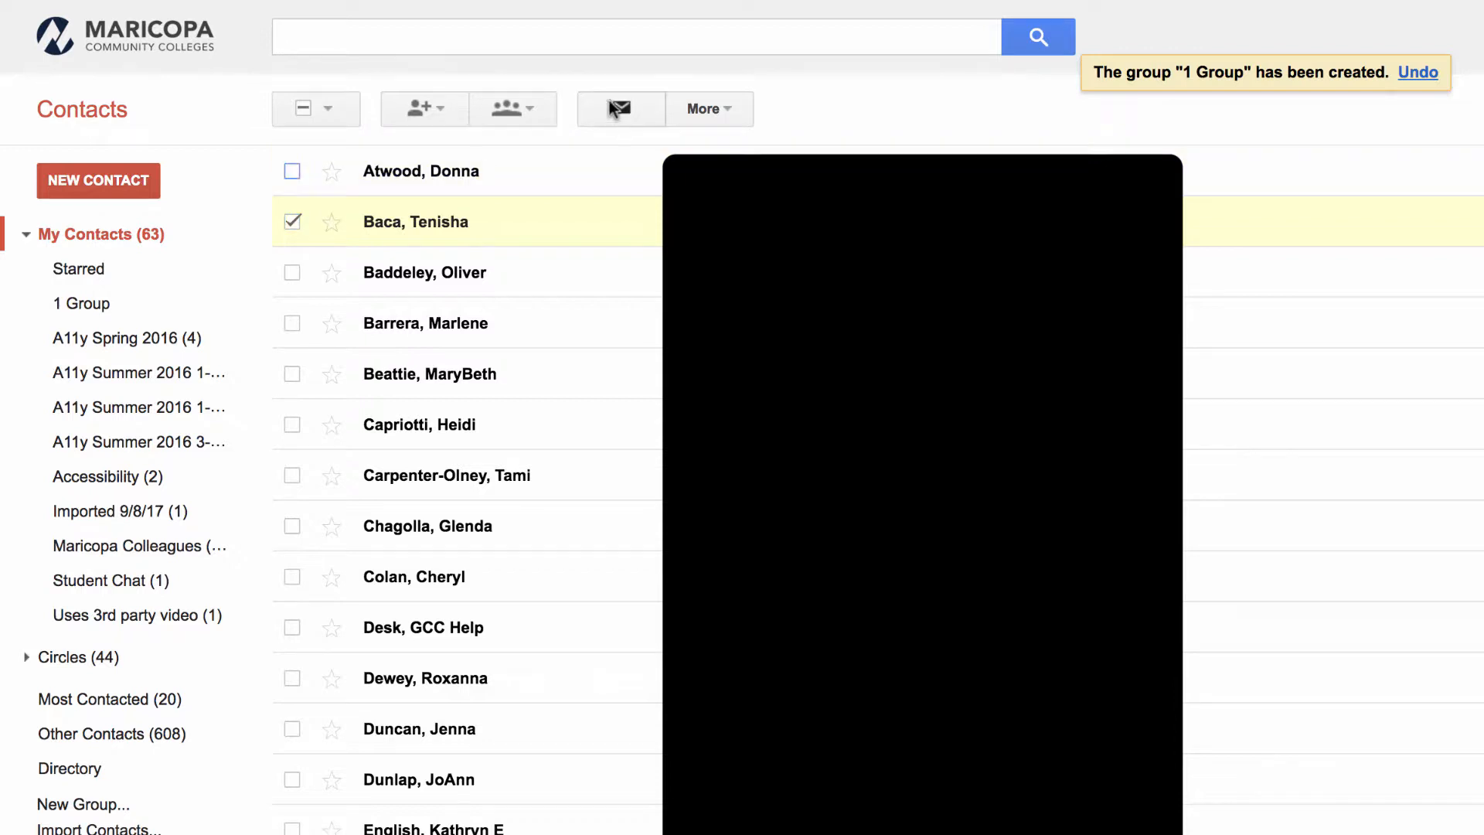
left_click(532, 113)
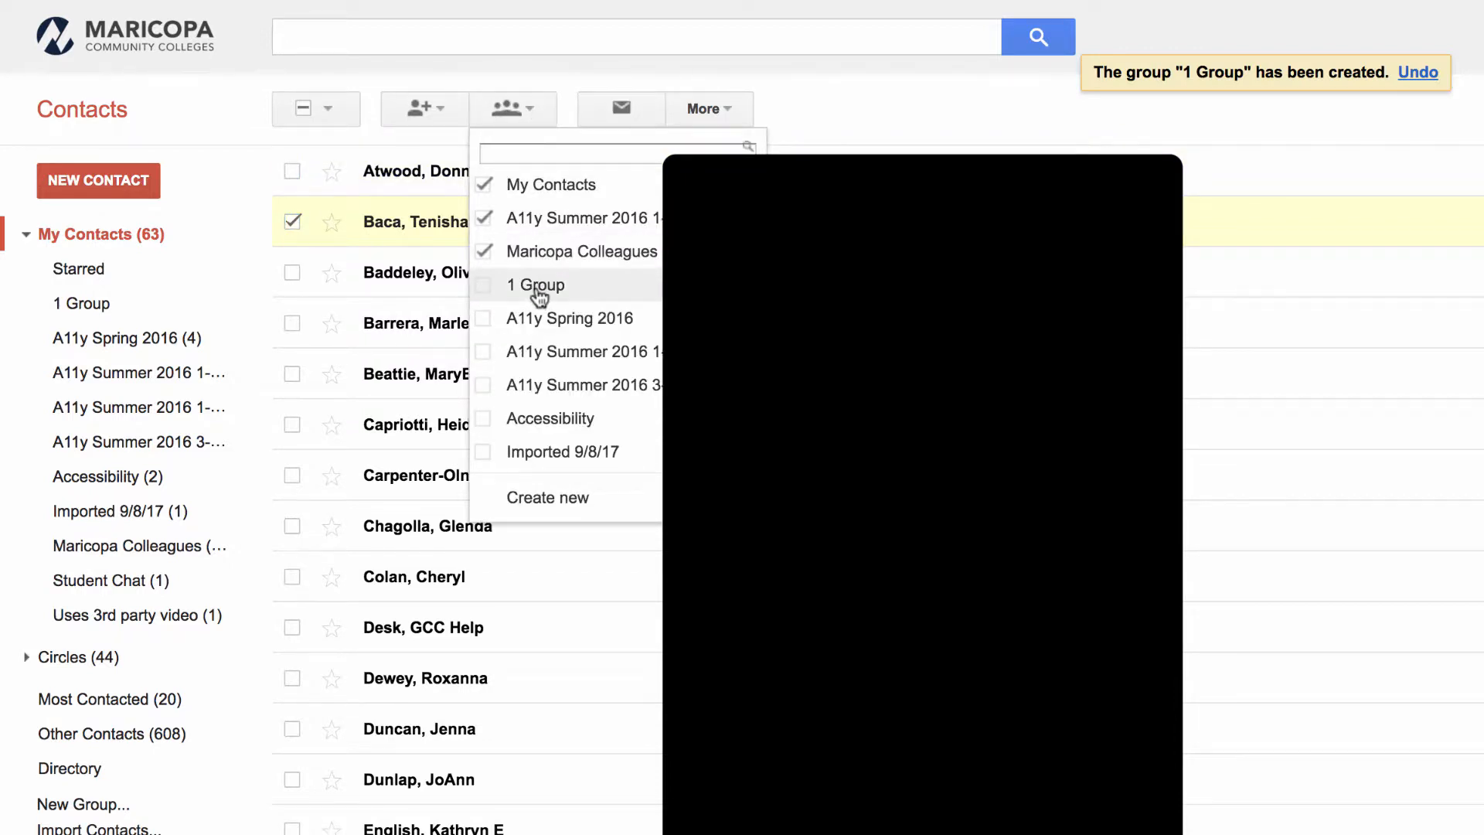
left_click(539, 292)
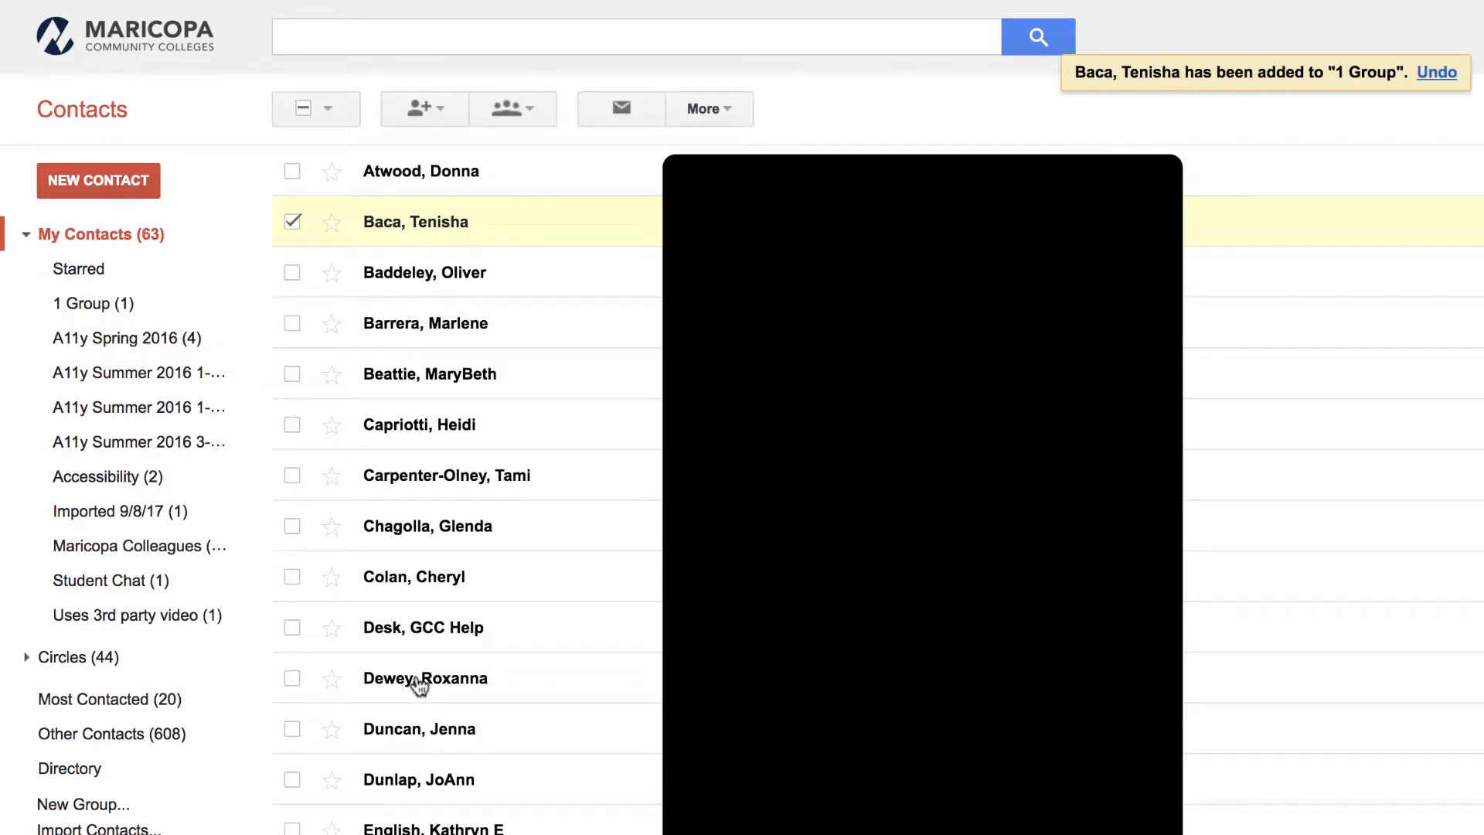
- Add another contact to 1 Group and clear the selection
left_click(292, 578)
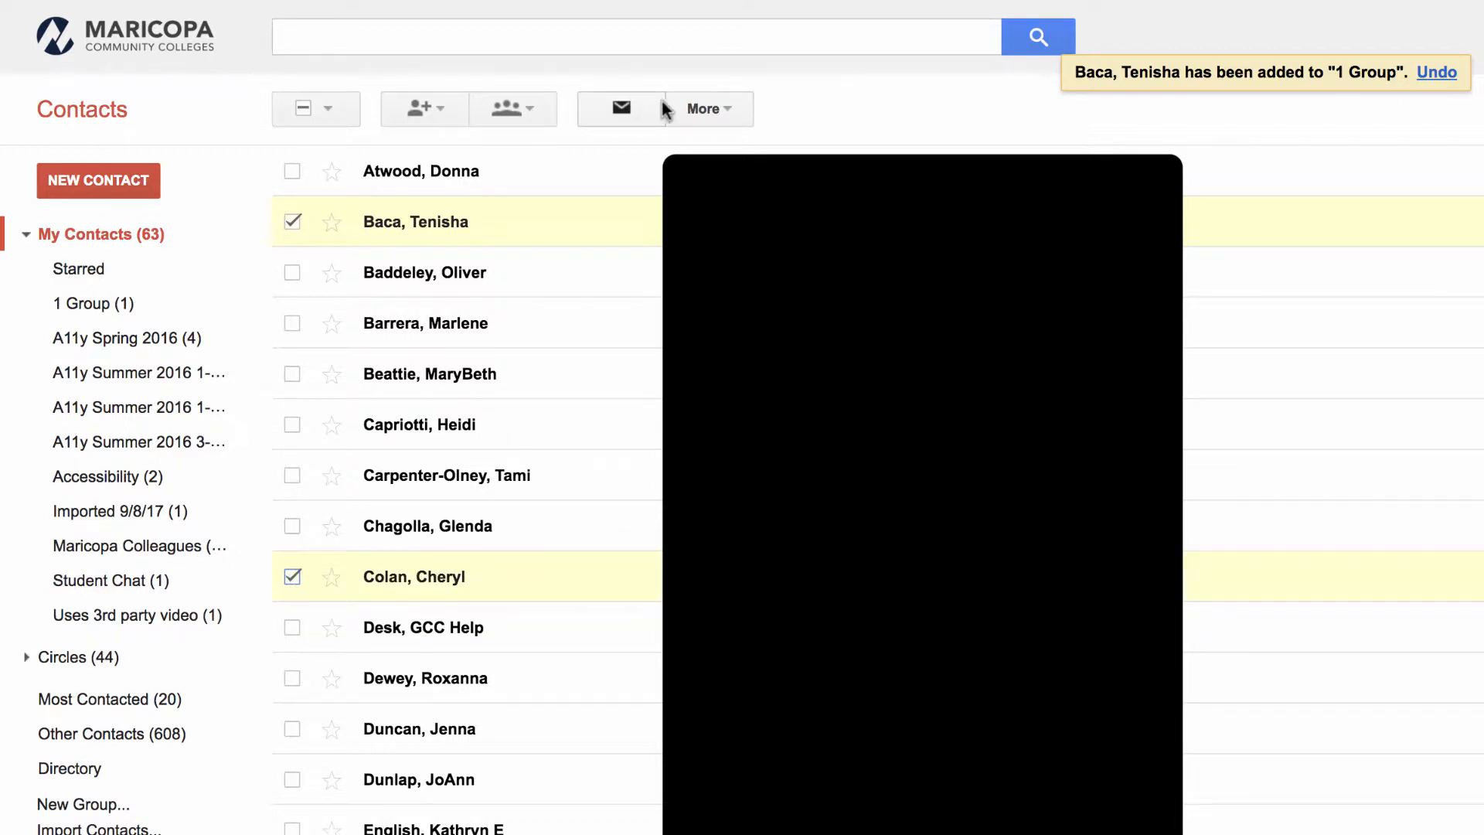
left_click(514, 108)
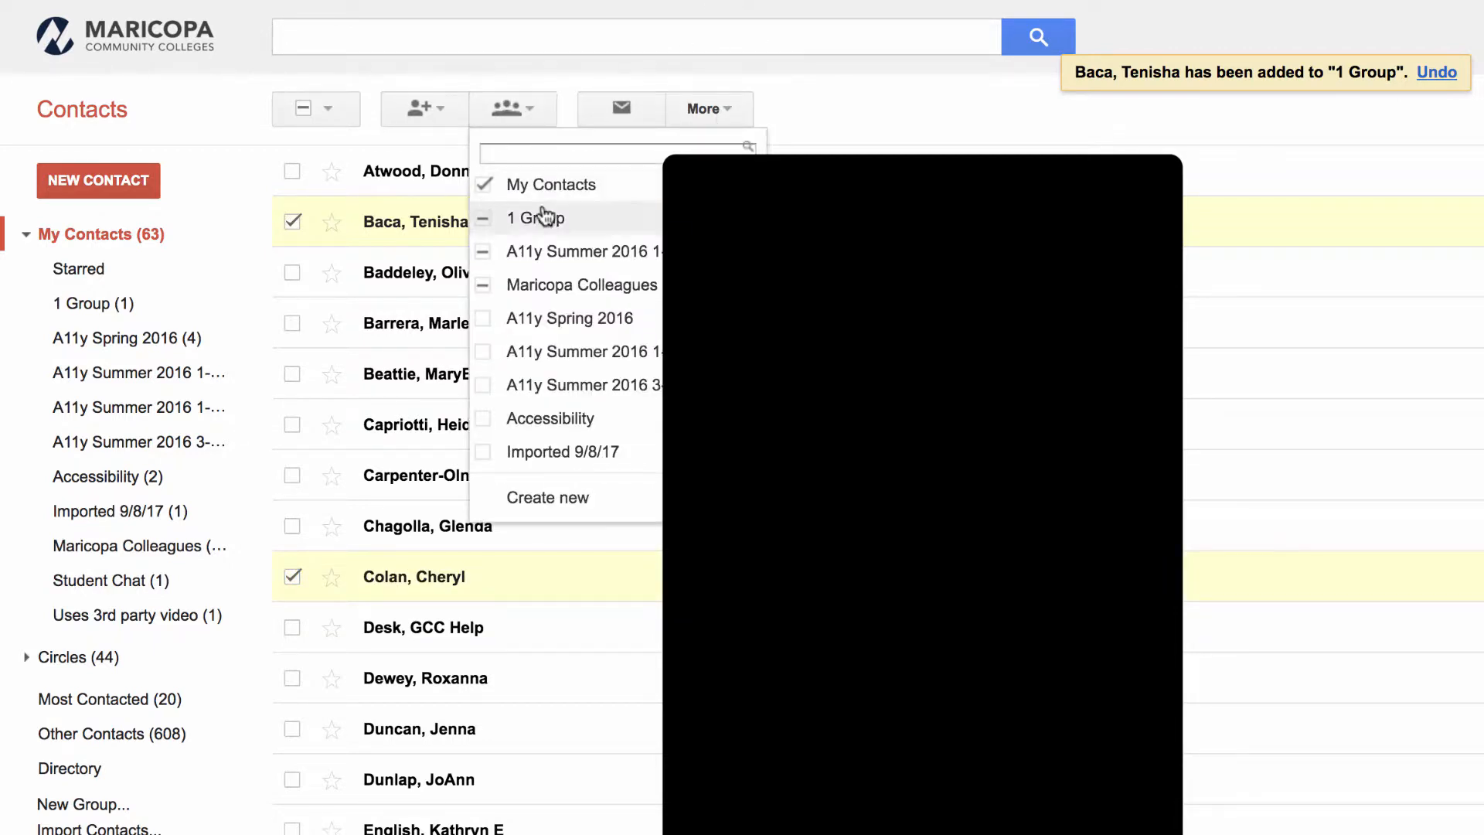
left_click(543, 218)
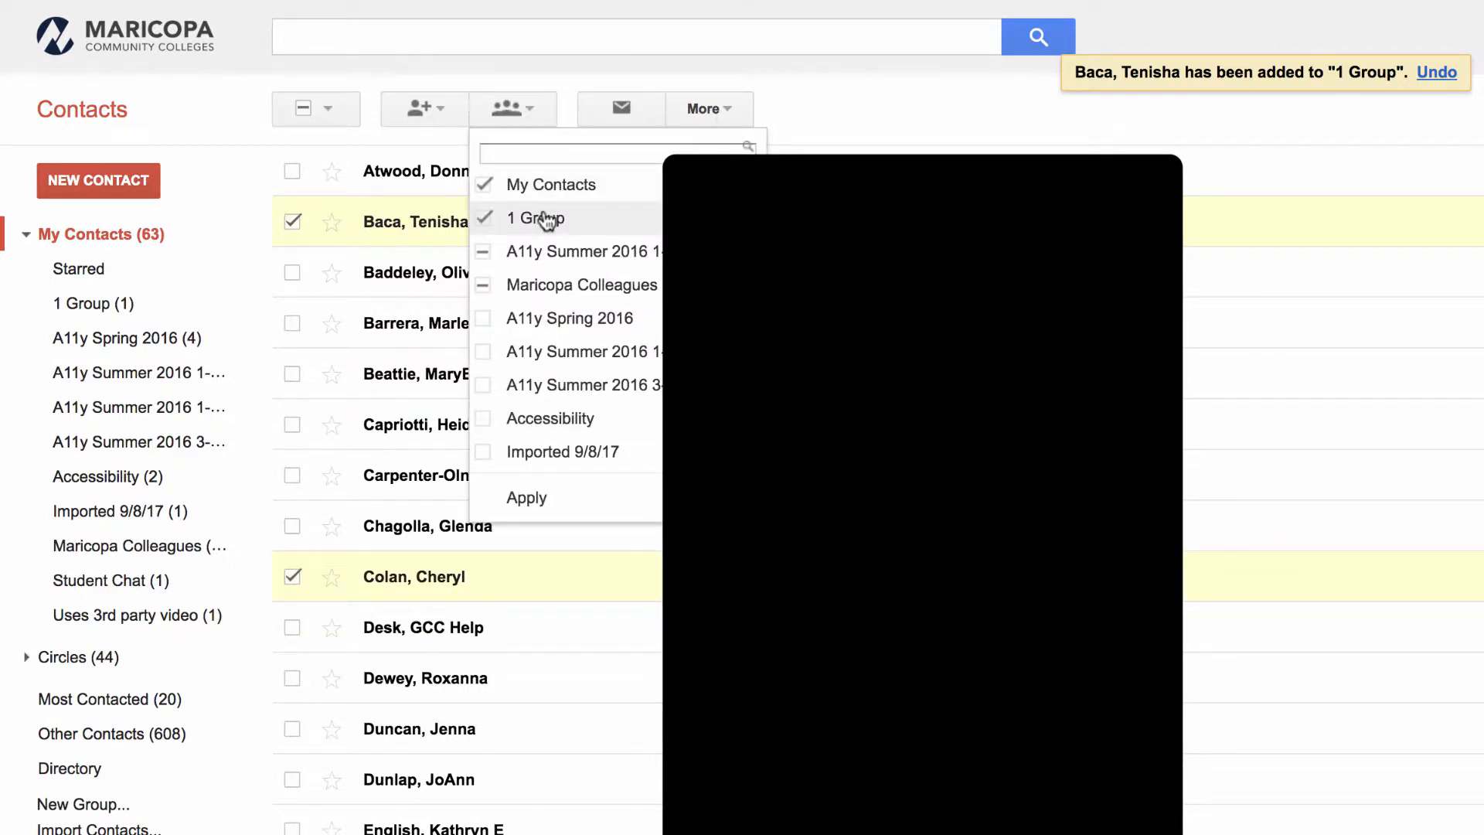
left_click(538, 499)
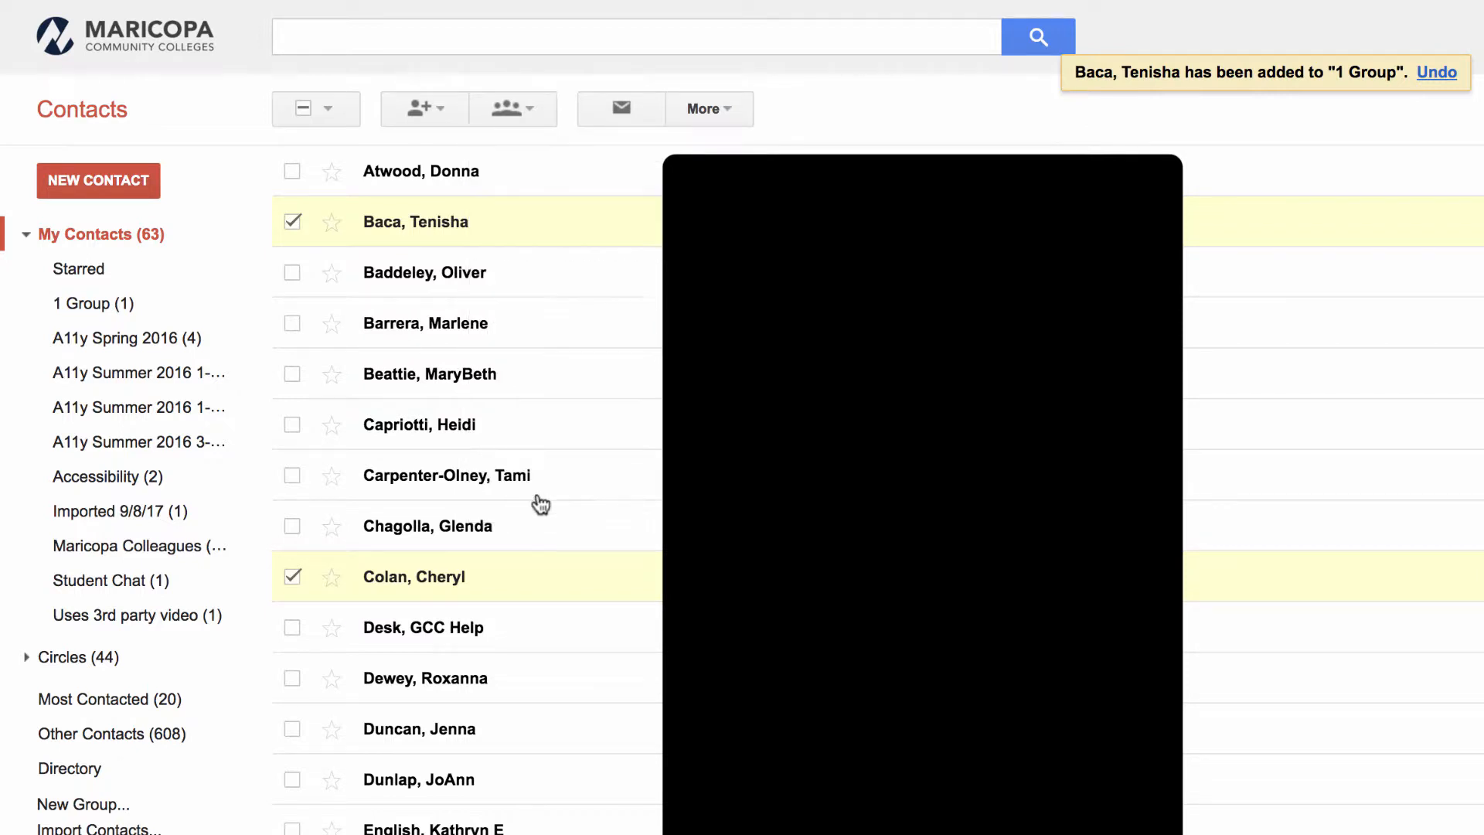
left_click(292, 578)
left_click(292, 222)
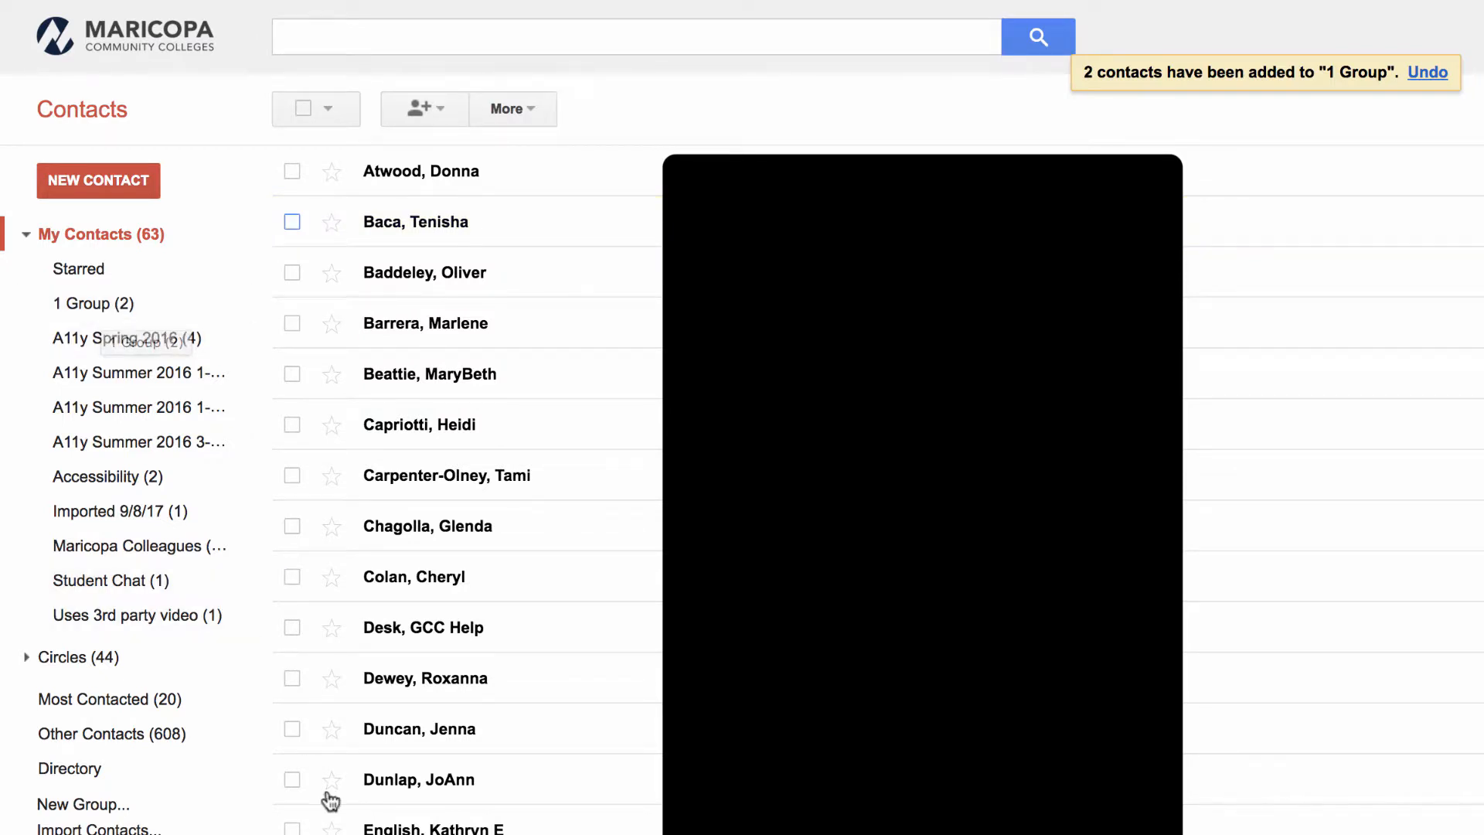
- Add a third contact from further down the list to 1 Group, then return to Gmail
scroll(331, 796, "down", 2)
left_click(292, 766)
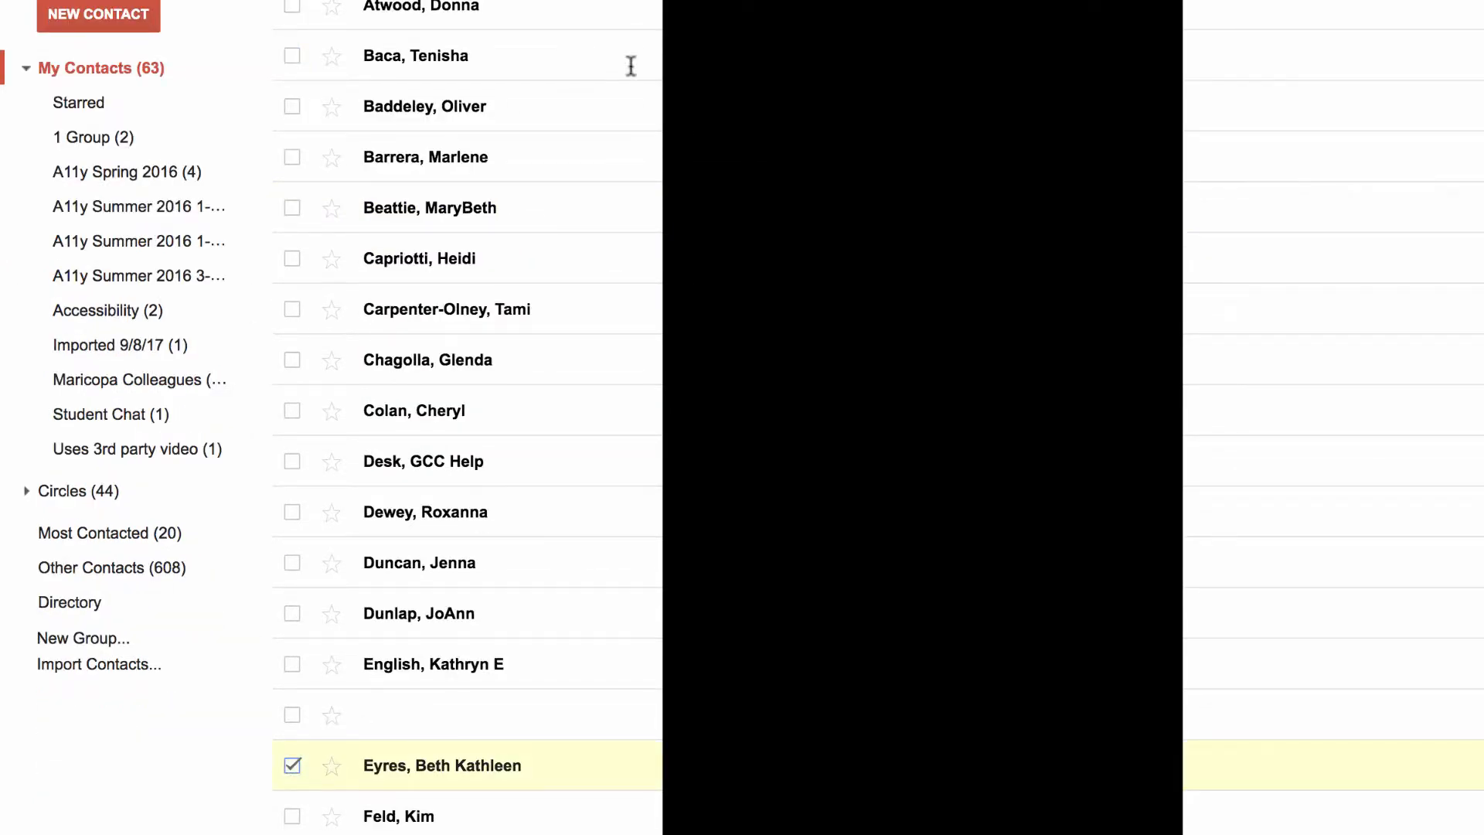
scroll(629, 67, "up", 2)
left_click(539, 32)
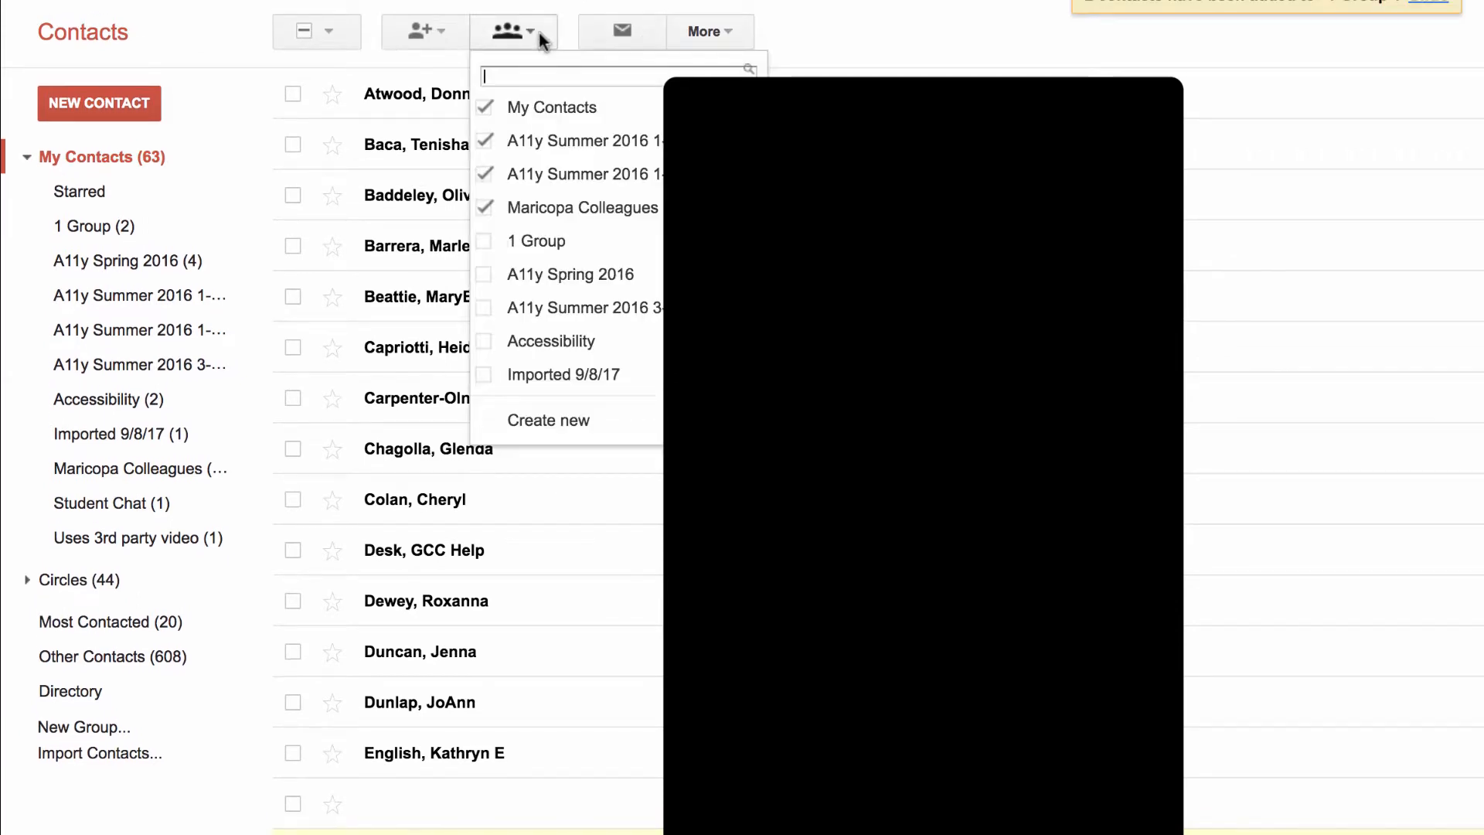
left_click(510, 243)
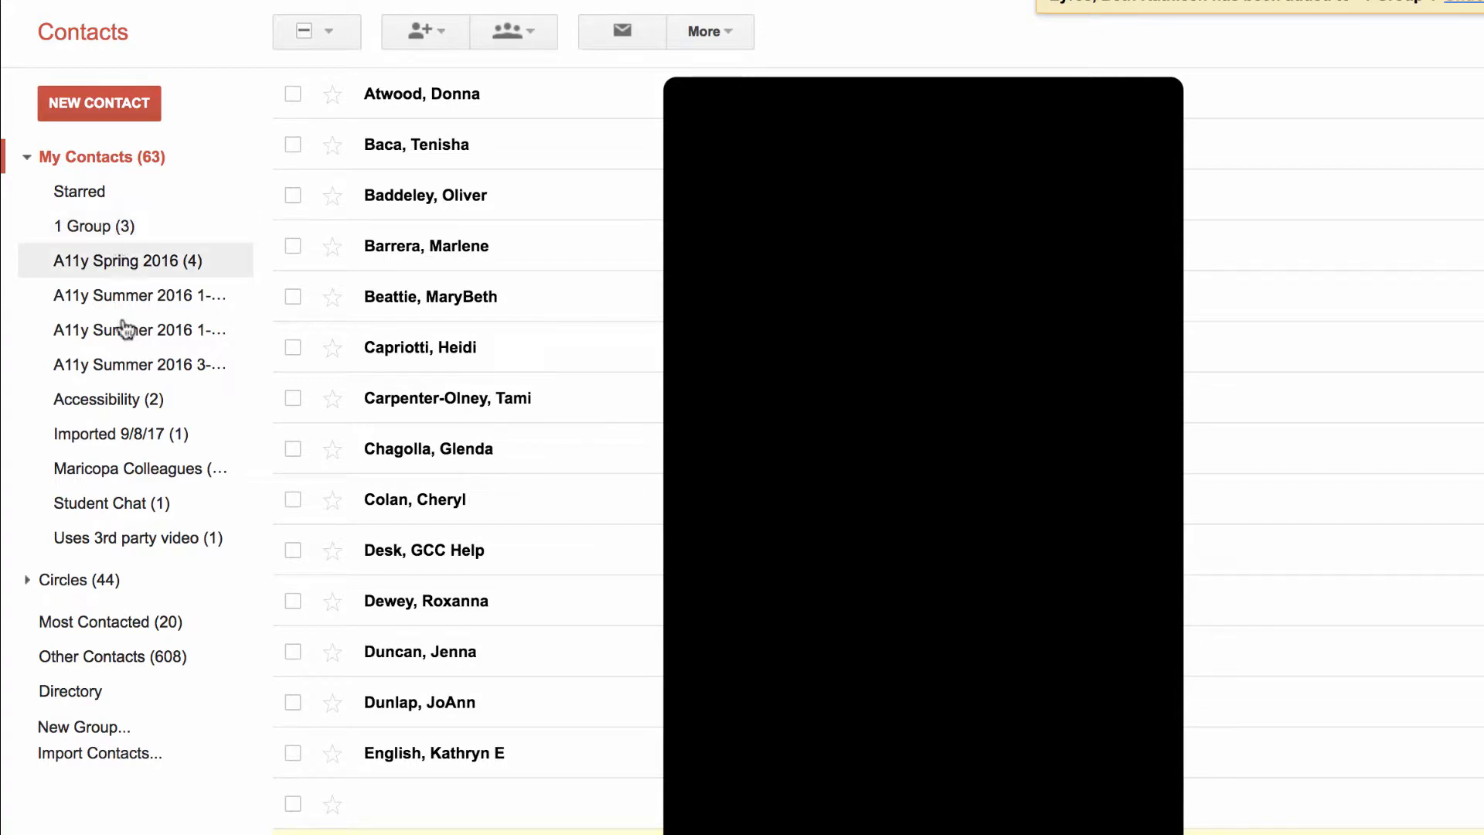
left_click(293, 833)
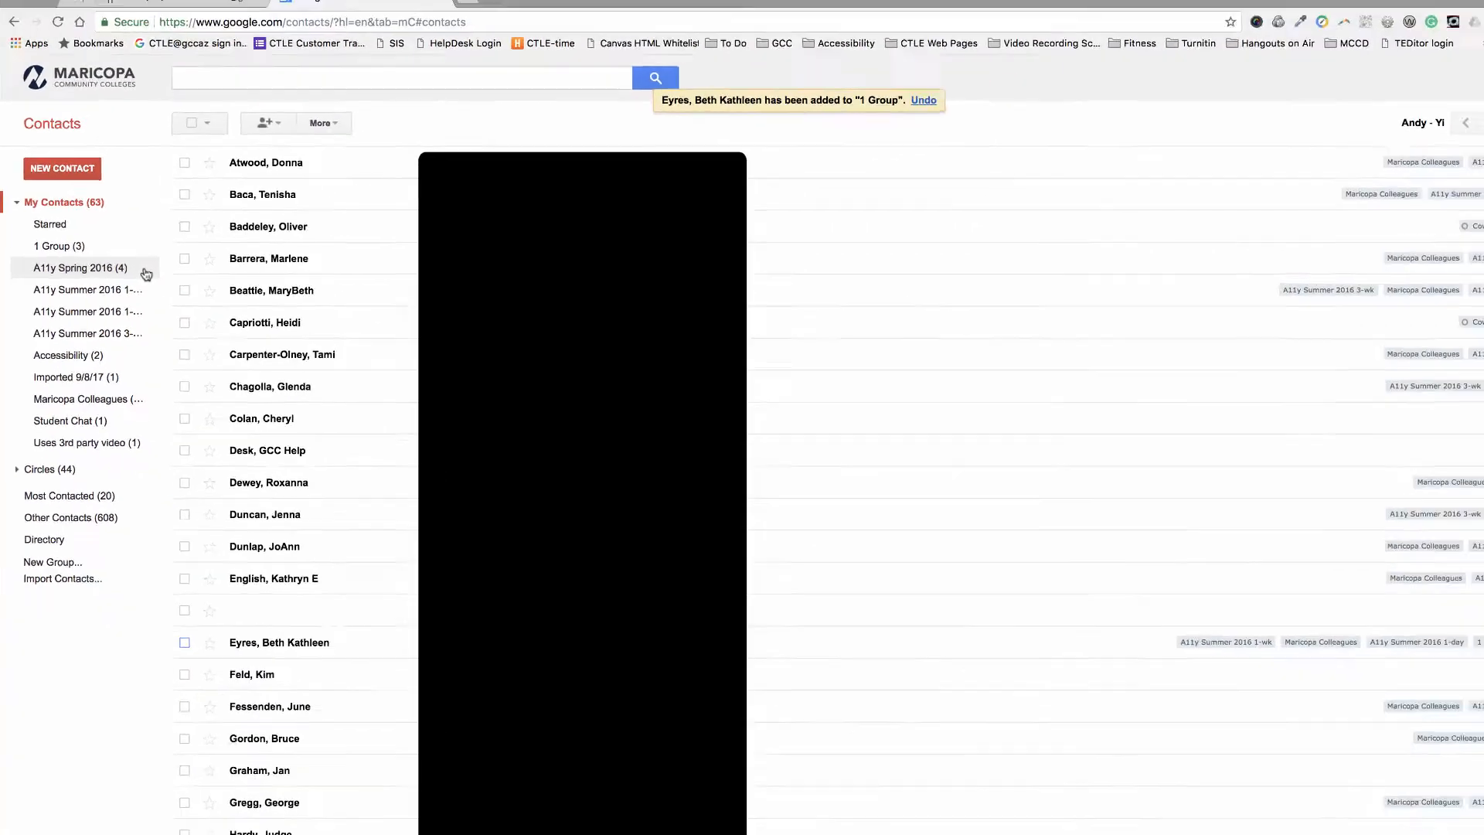
left_click(164, 17)
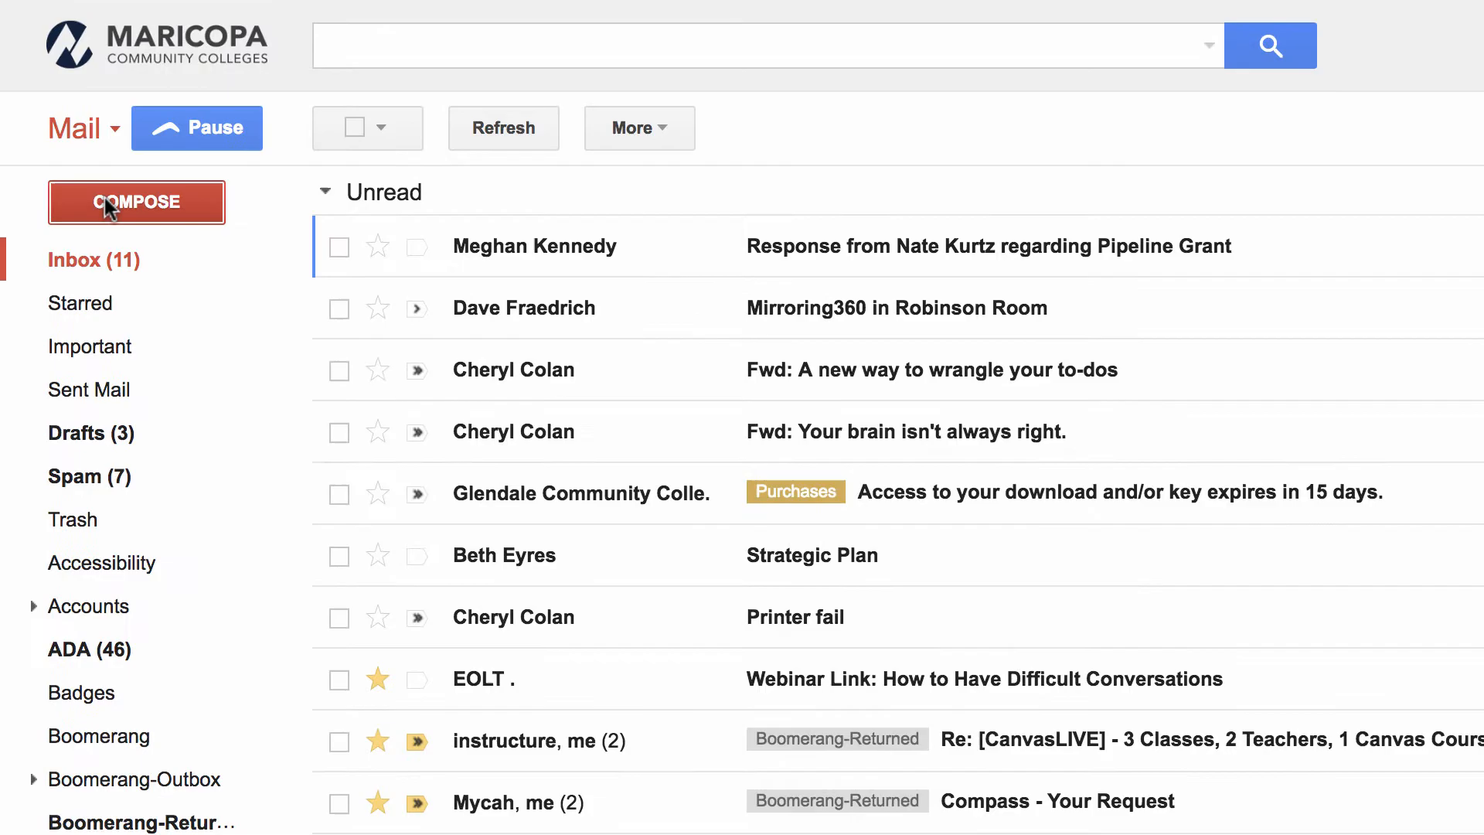
- Address a new message to 1 Group, check its three member recipients, and return to Contacts
left_click(107, 204)
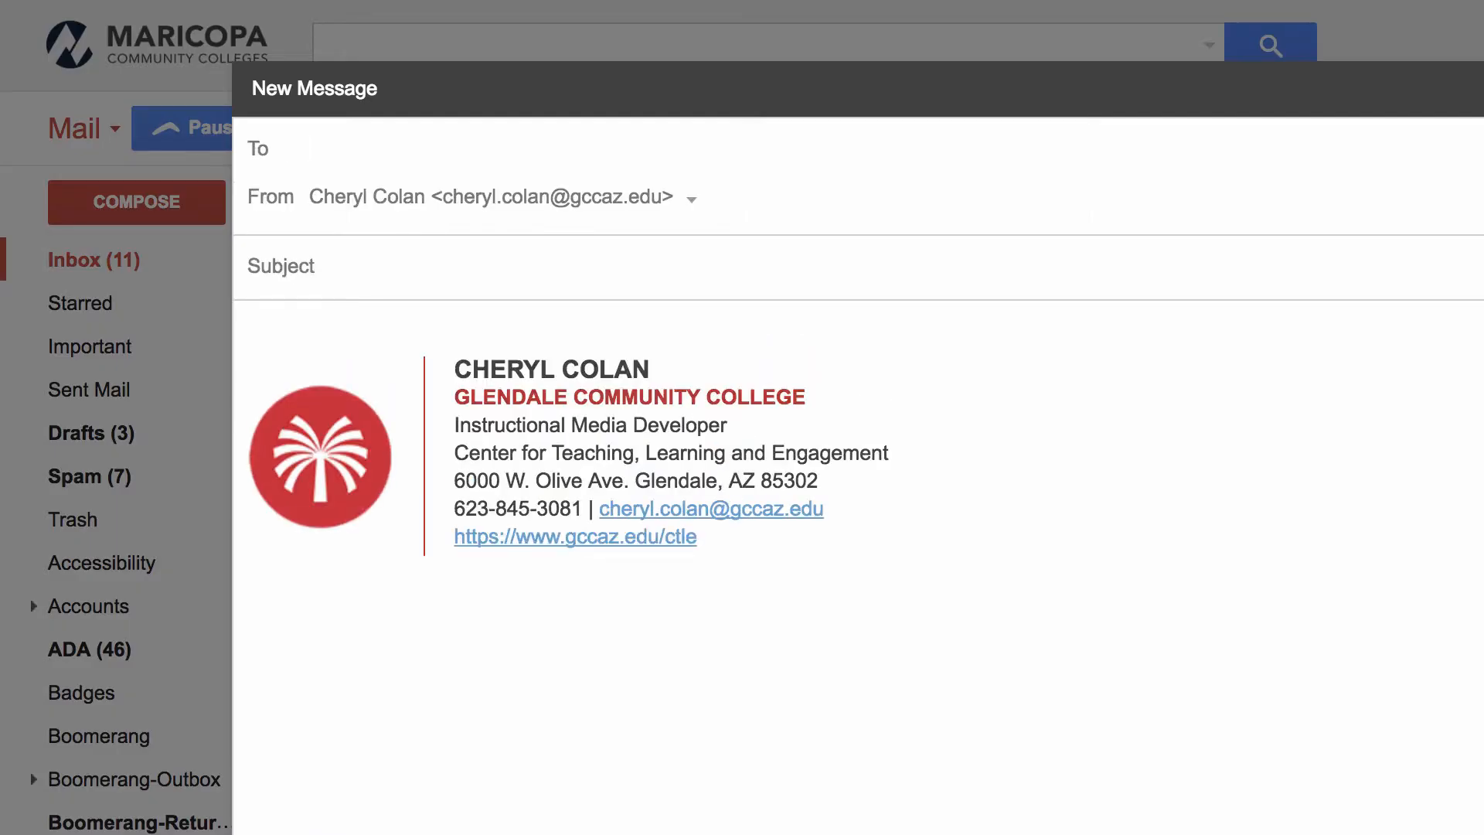
type("1")
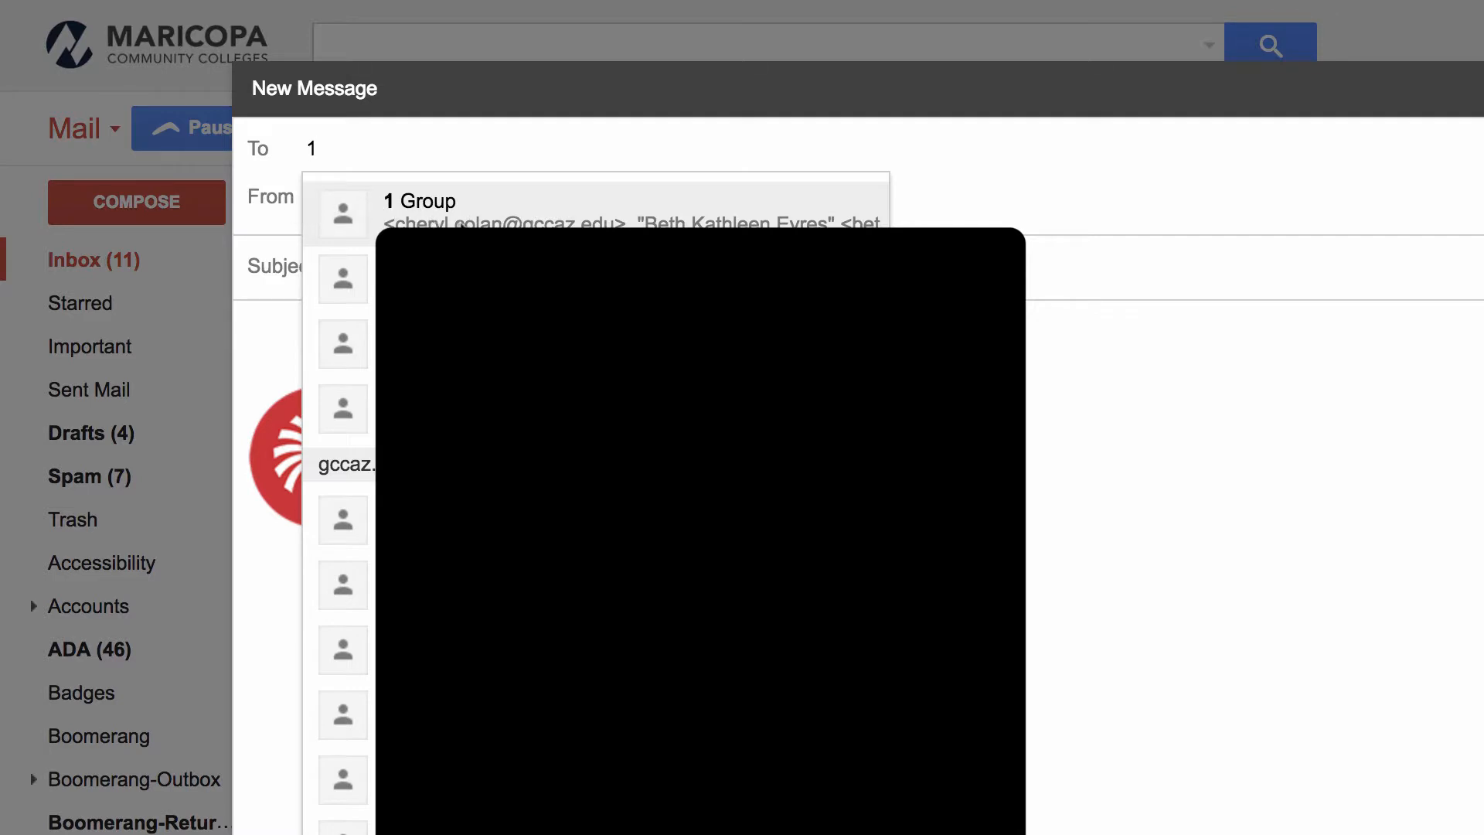
left_click(487, 213)
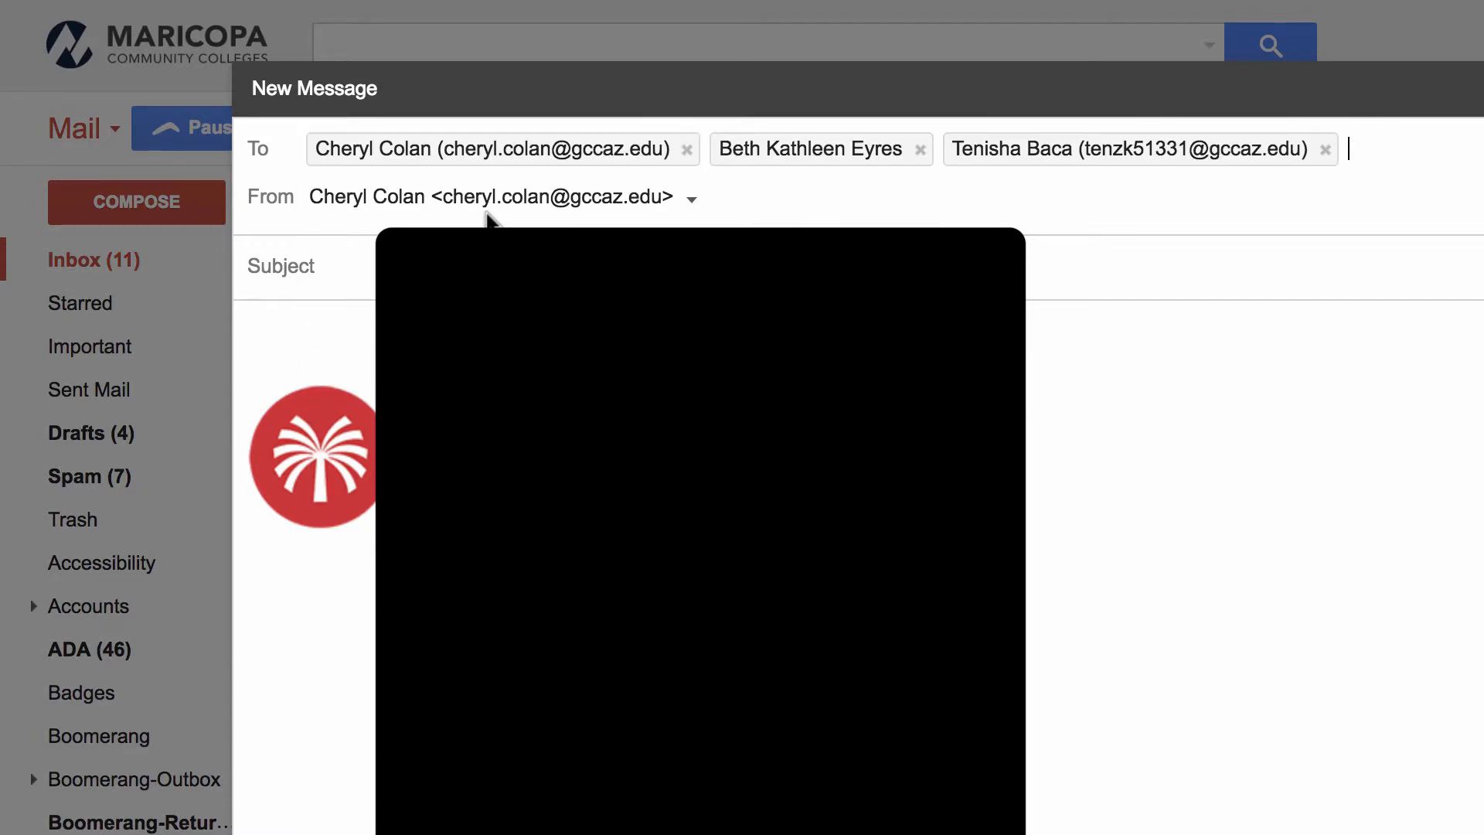
mouse_move(381, 153)
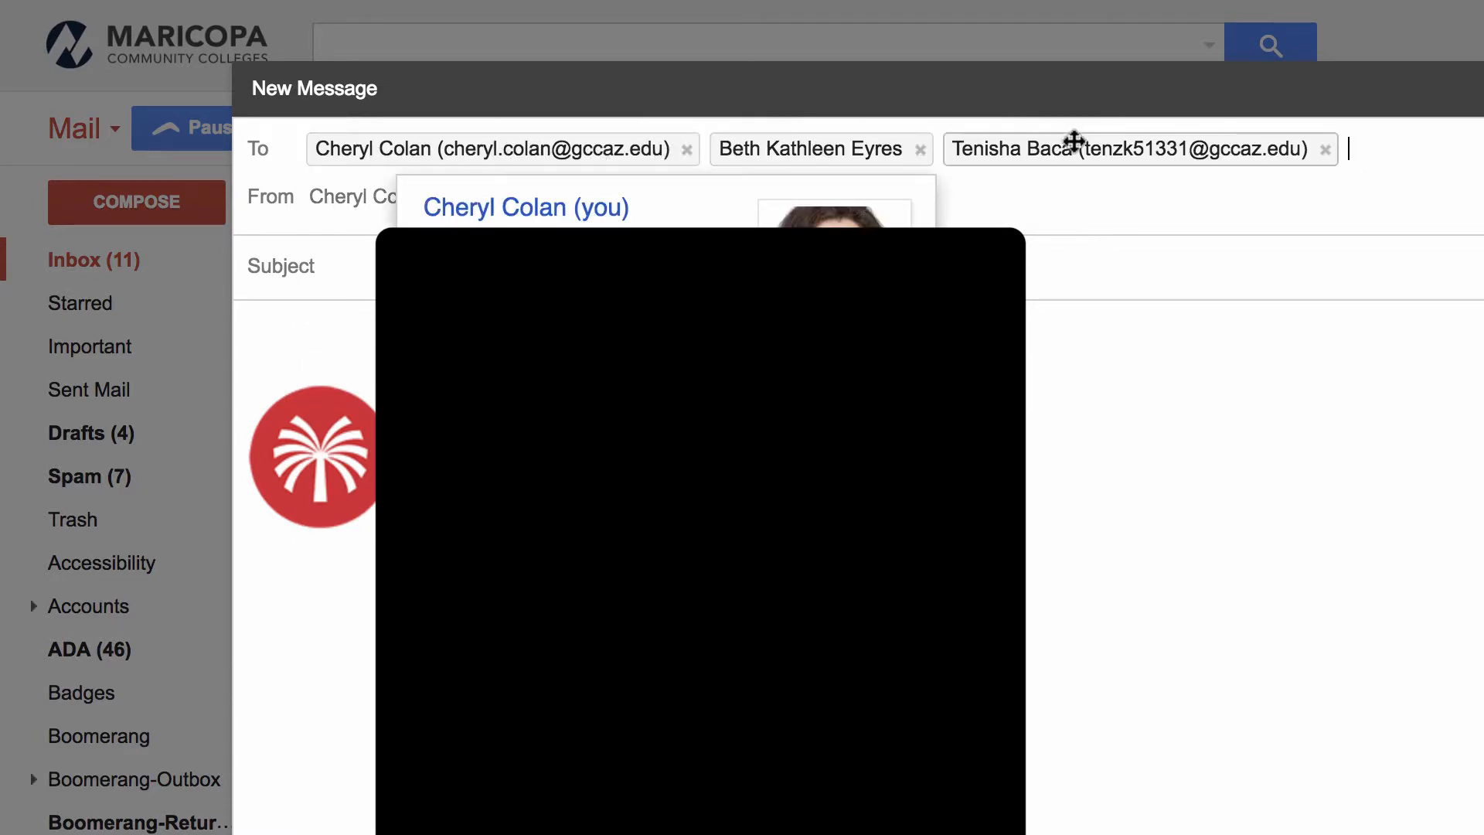
mouse_move(1073, 146)
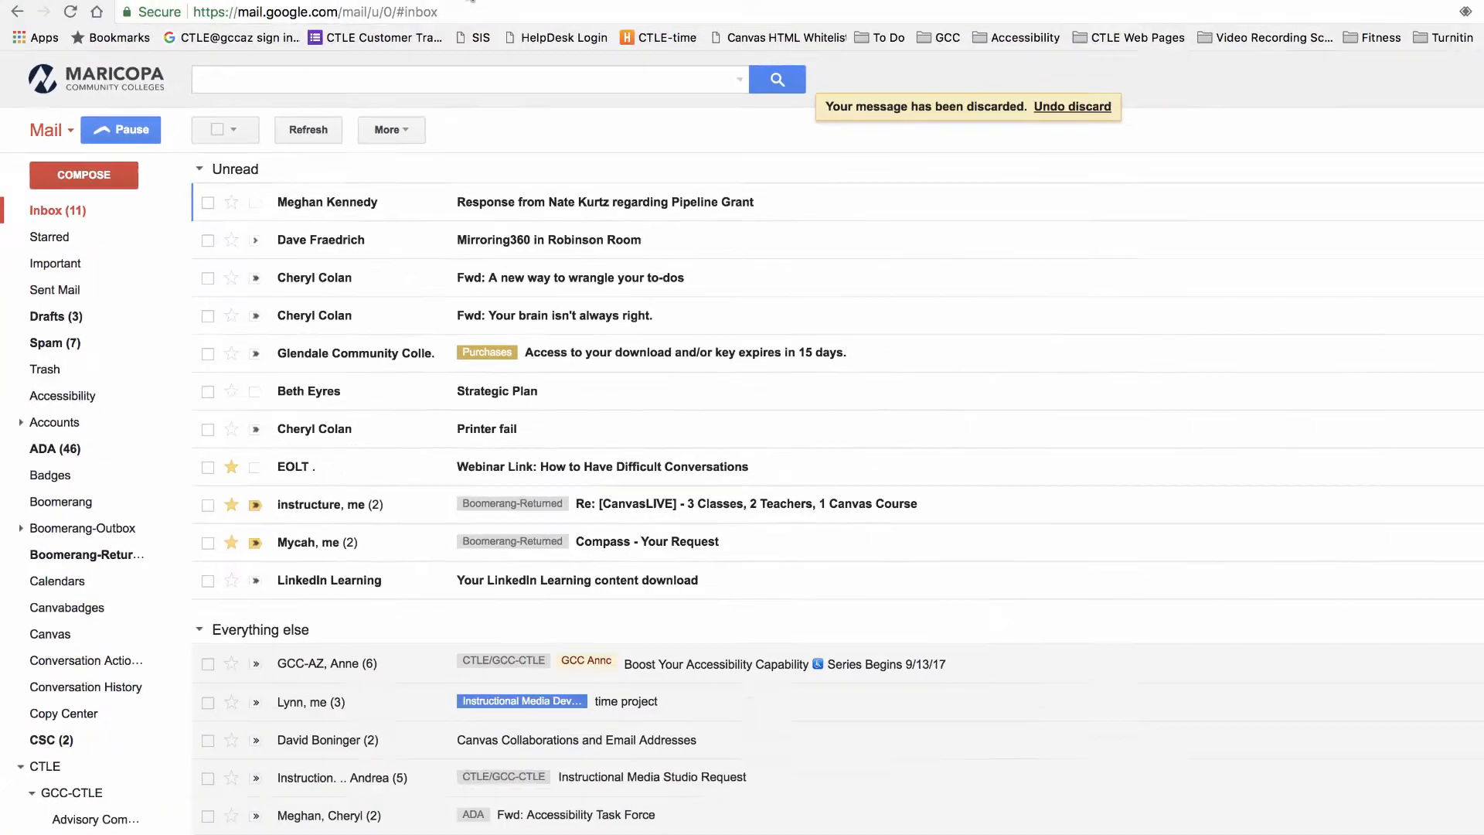
left_click(360, 25)
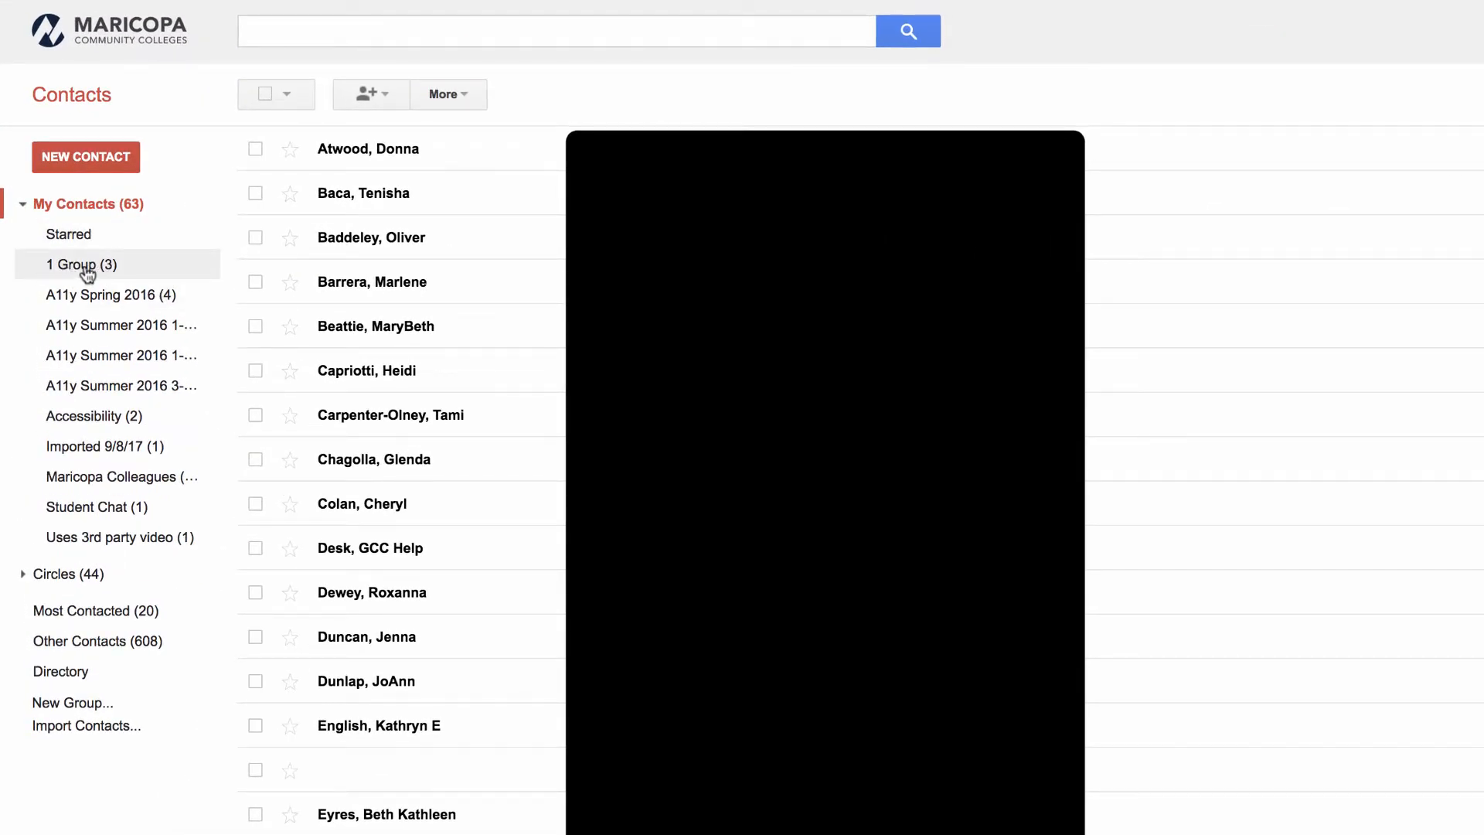
- Export only the 1 Group members in Google CSV format
left_click(88, 270)
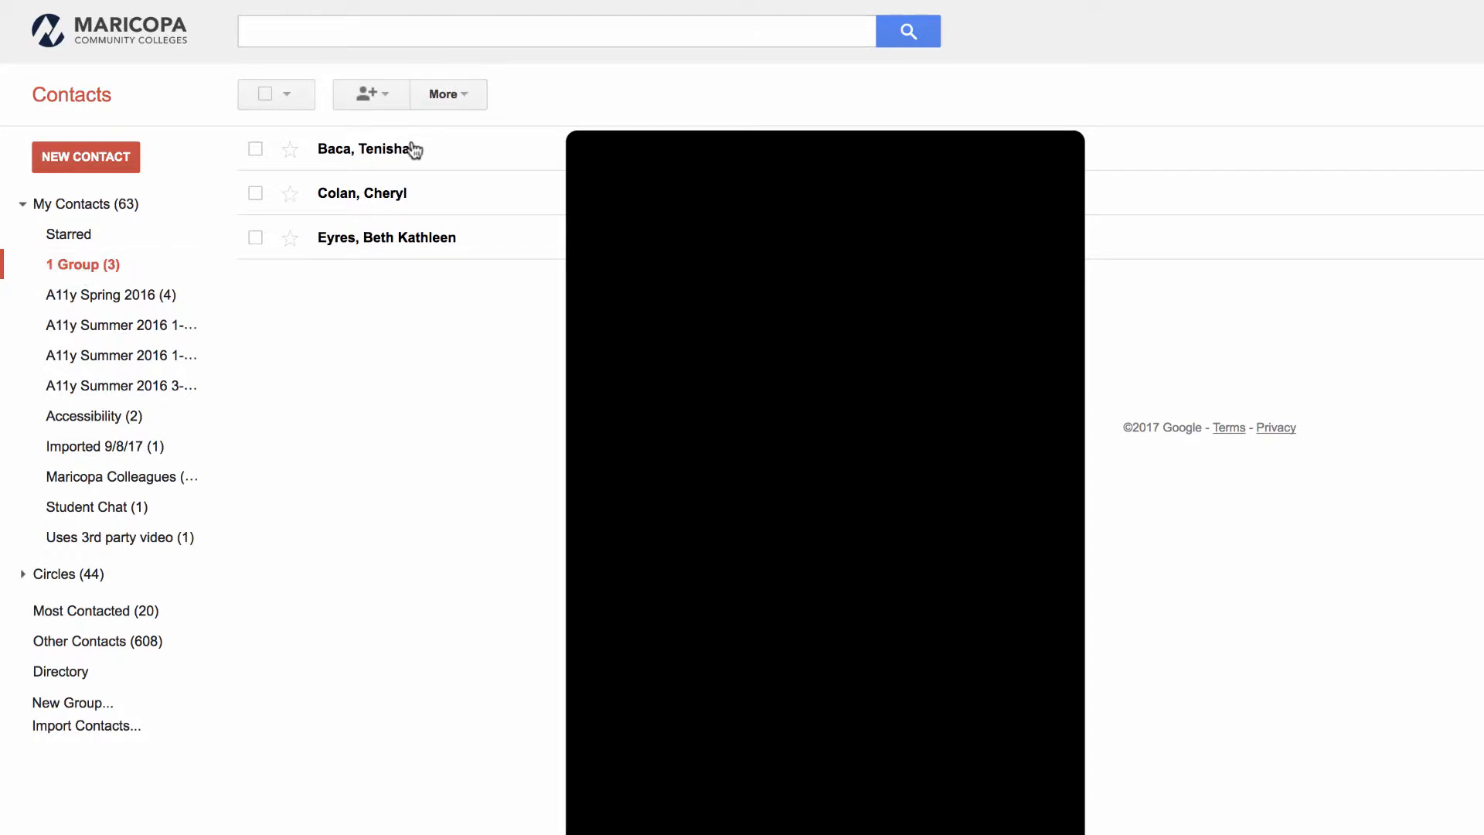
left_click(469, 95)
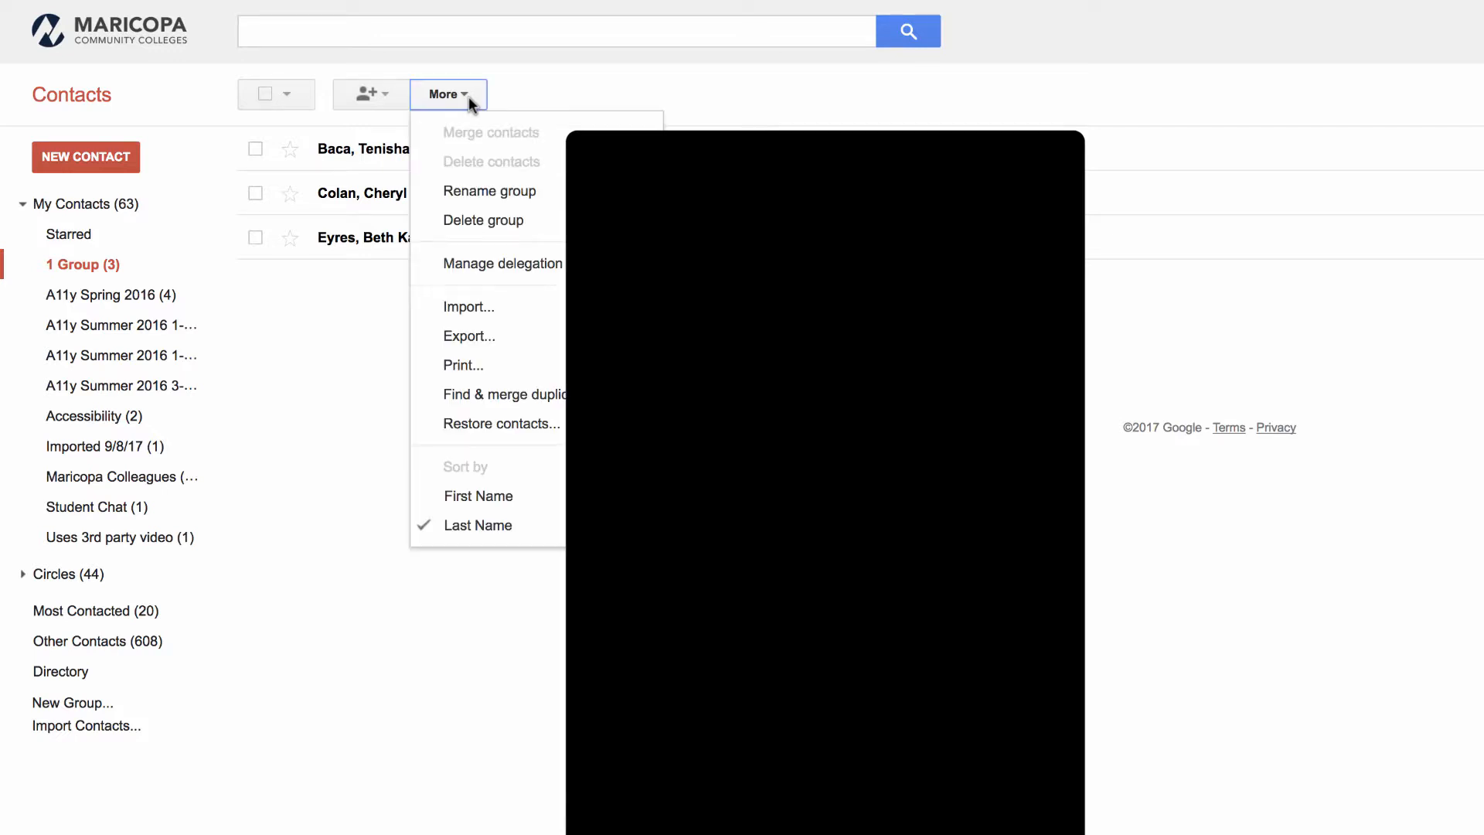
left_click(479, 340)
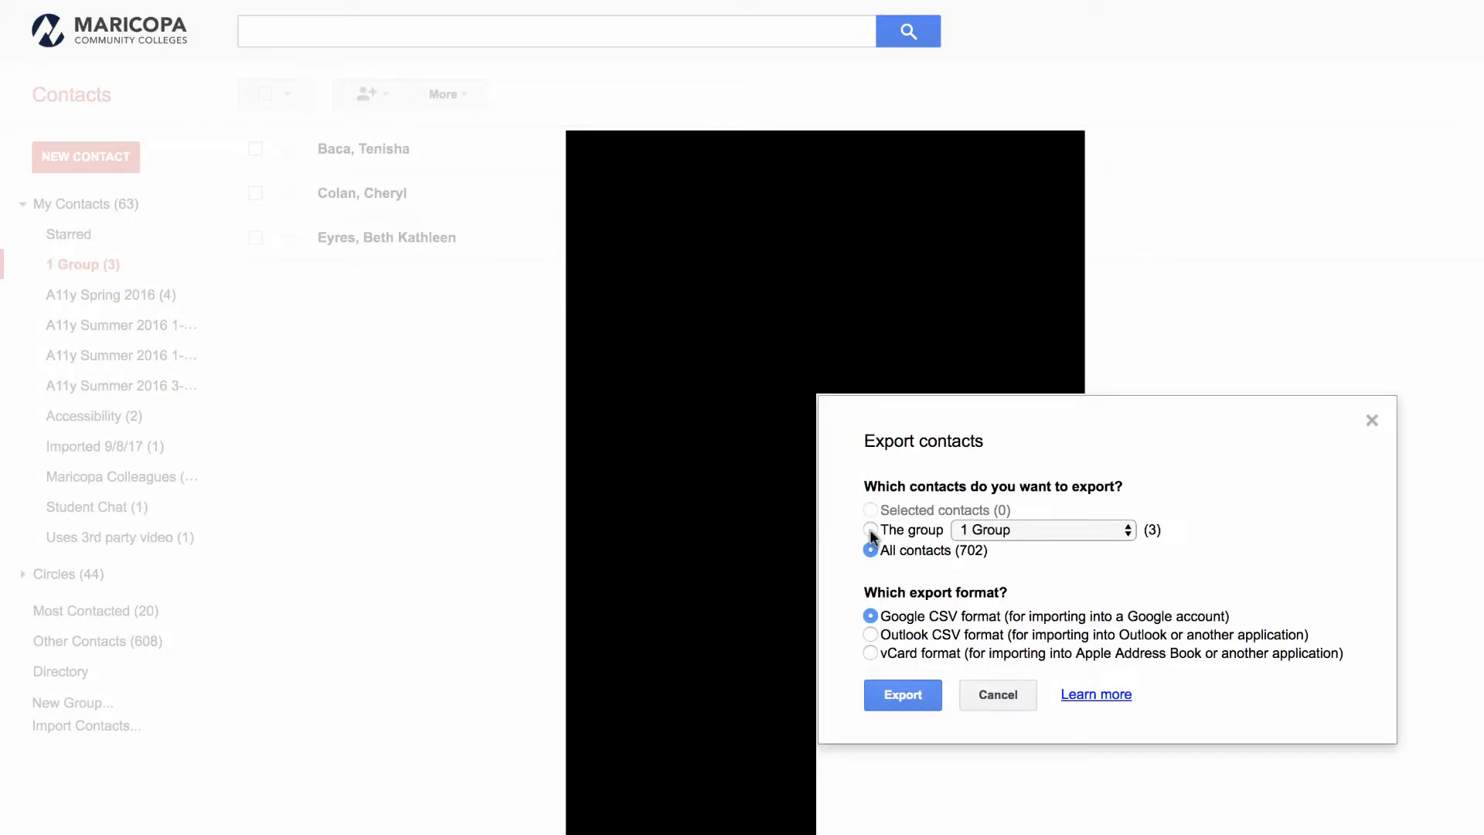
left_click(1041, 531)
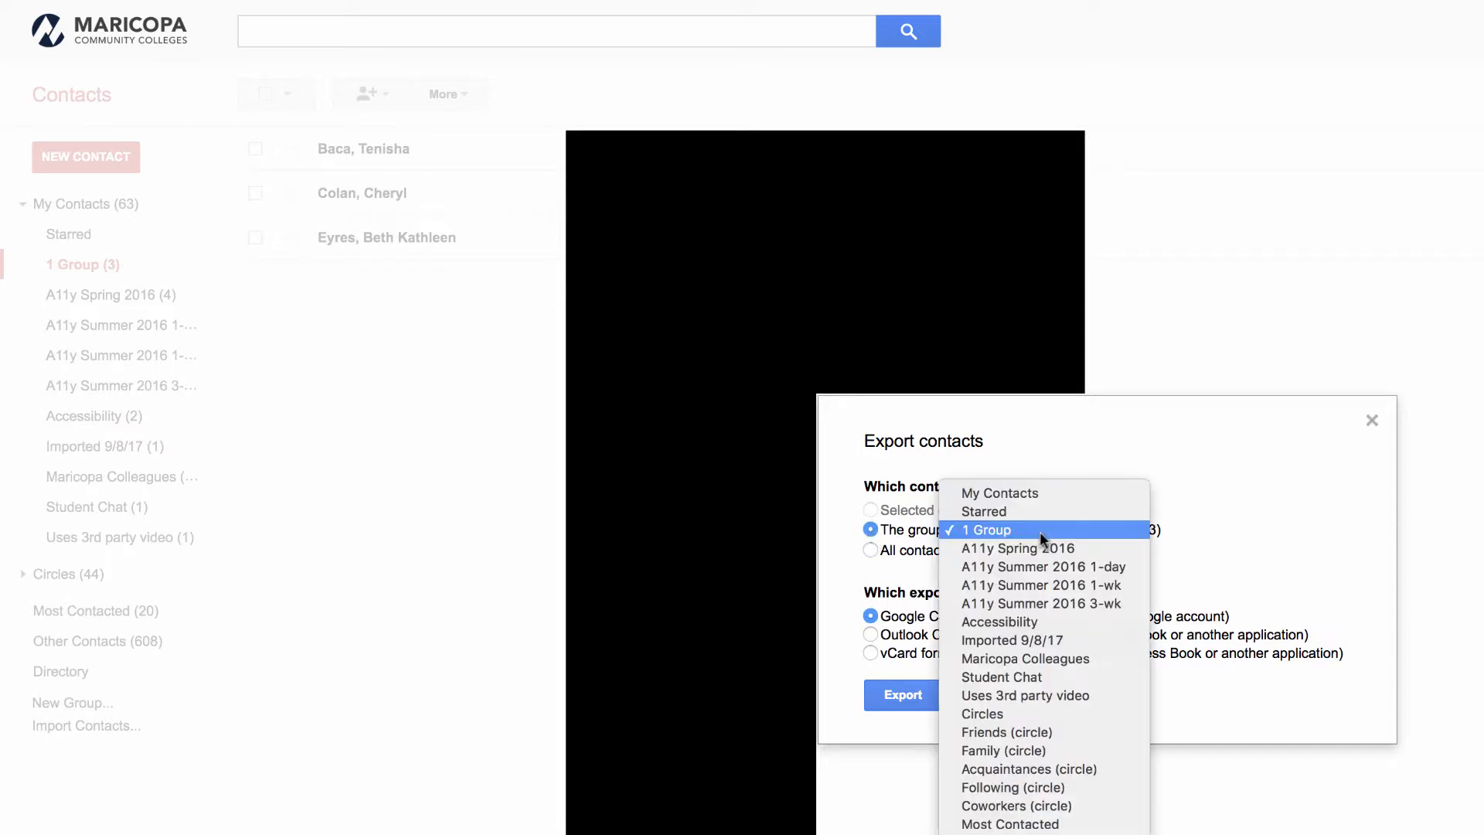
left_click(1031, 532)
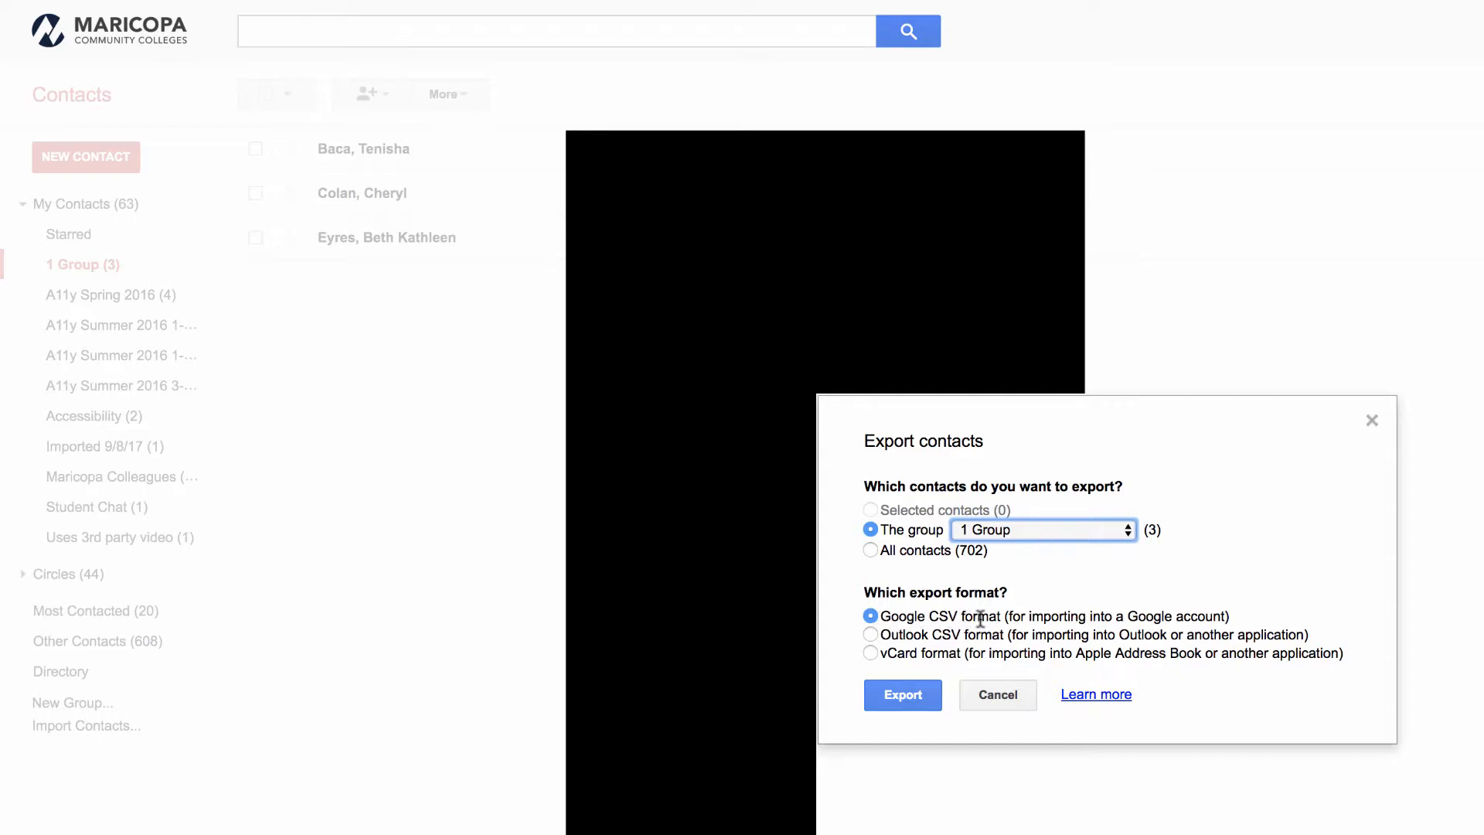
left_click(896, 694)
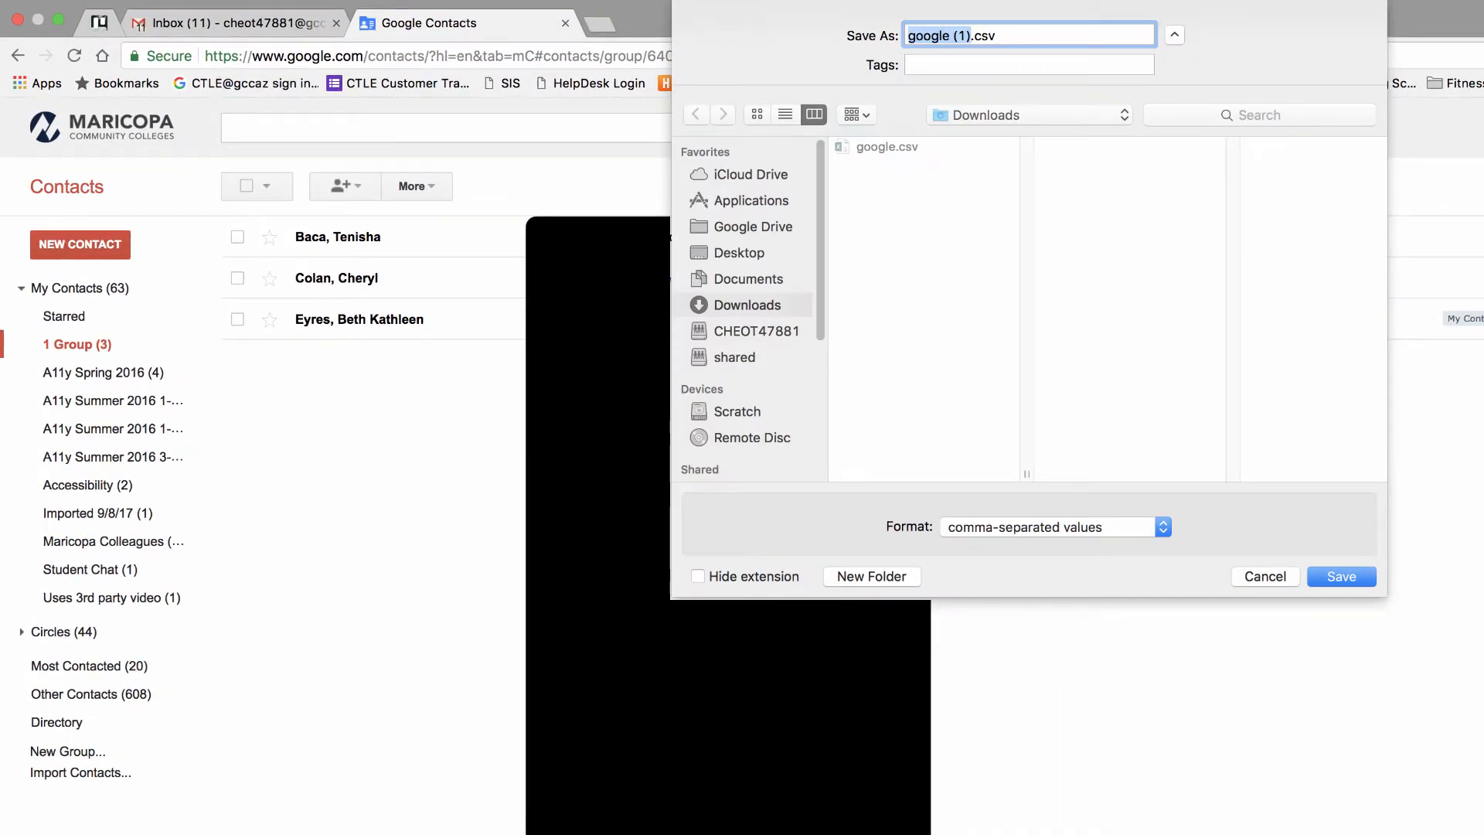
- Save the export as '1 Group Contacts.csv' in Downloads, then return to the Gmail tab
type("1")
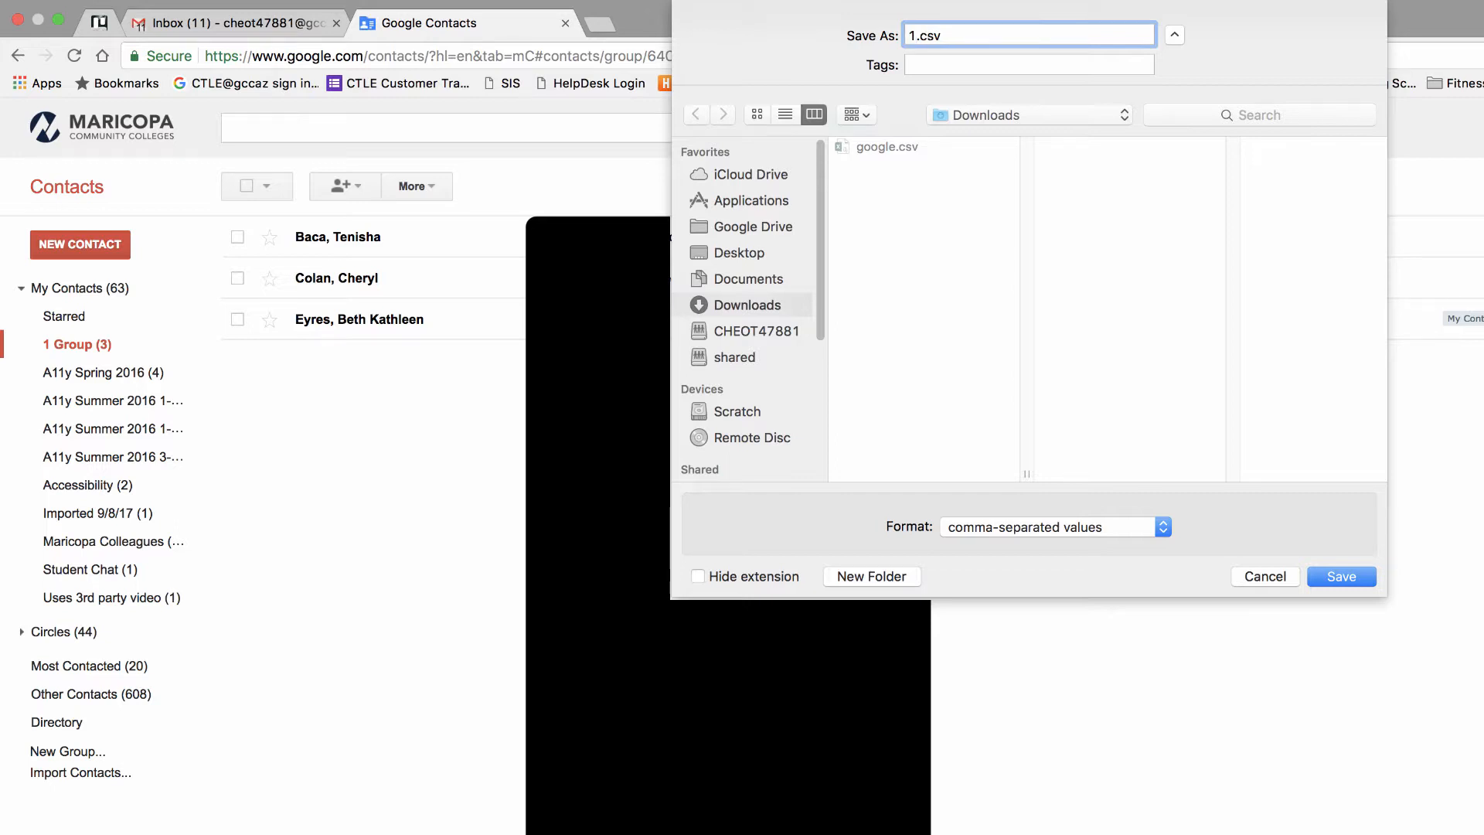
type(" Group Contacts")
left_click(1332, 579)
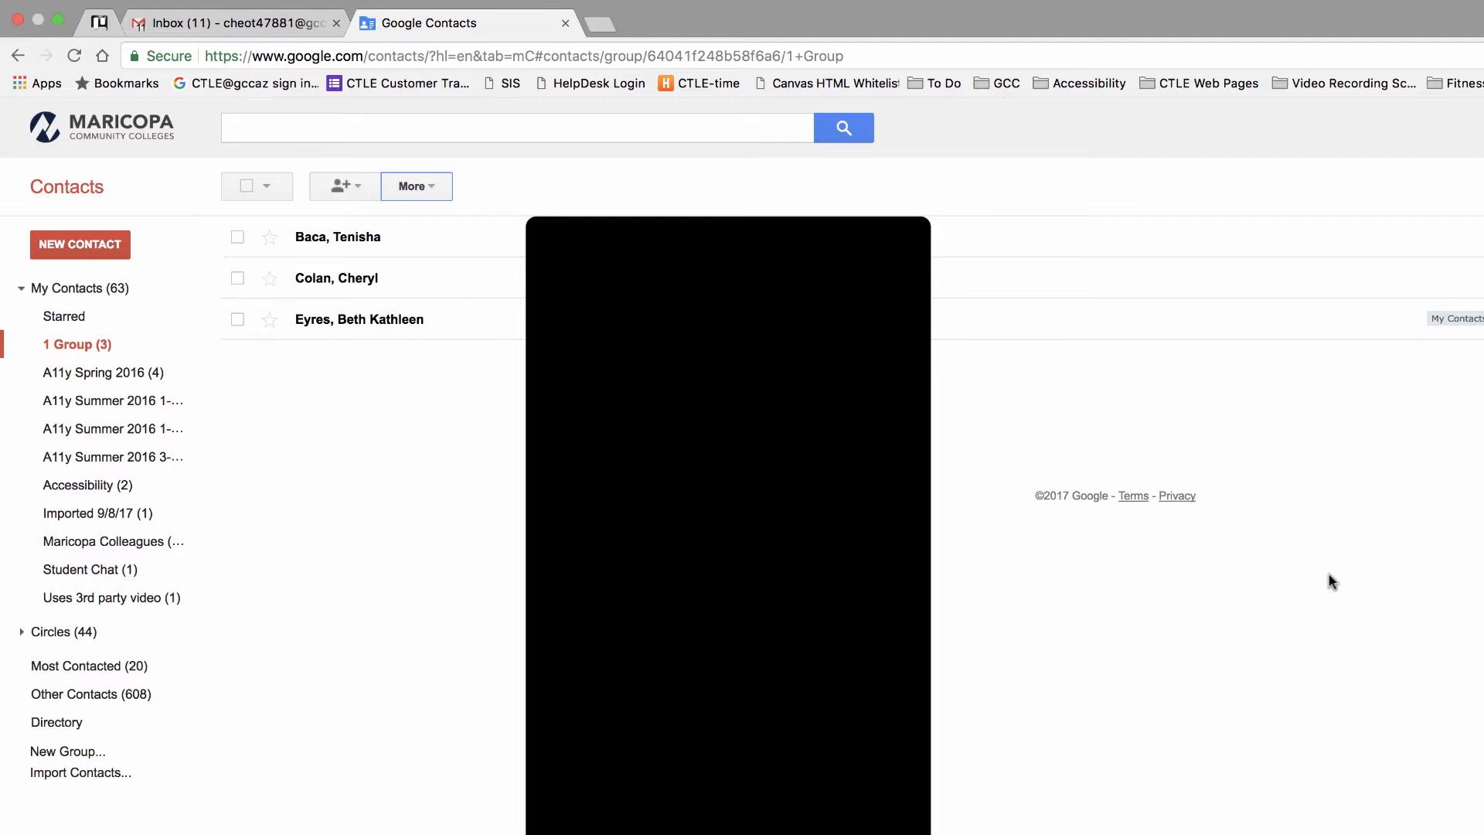
left_click(205, 24)
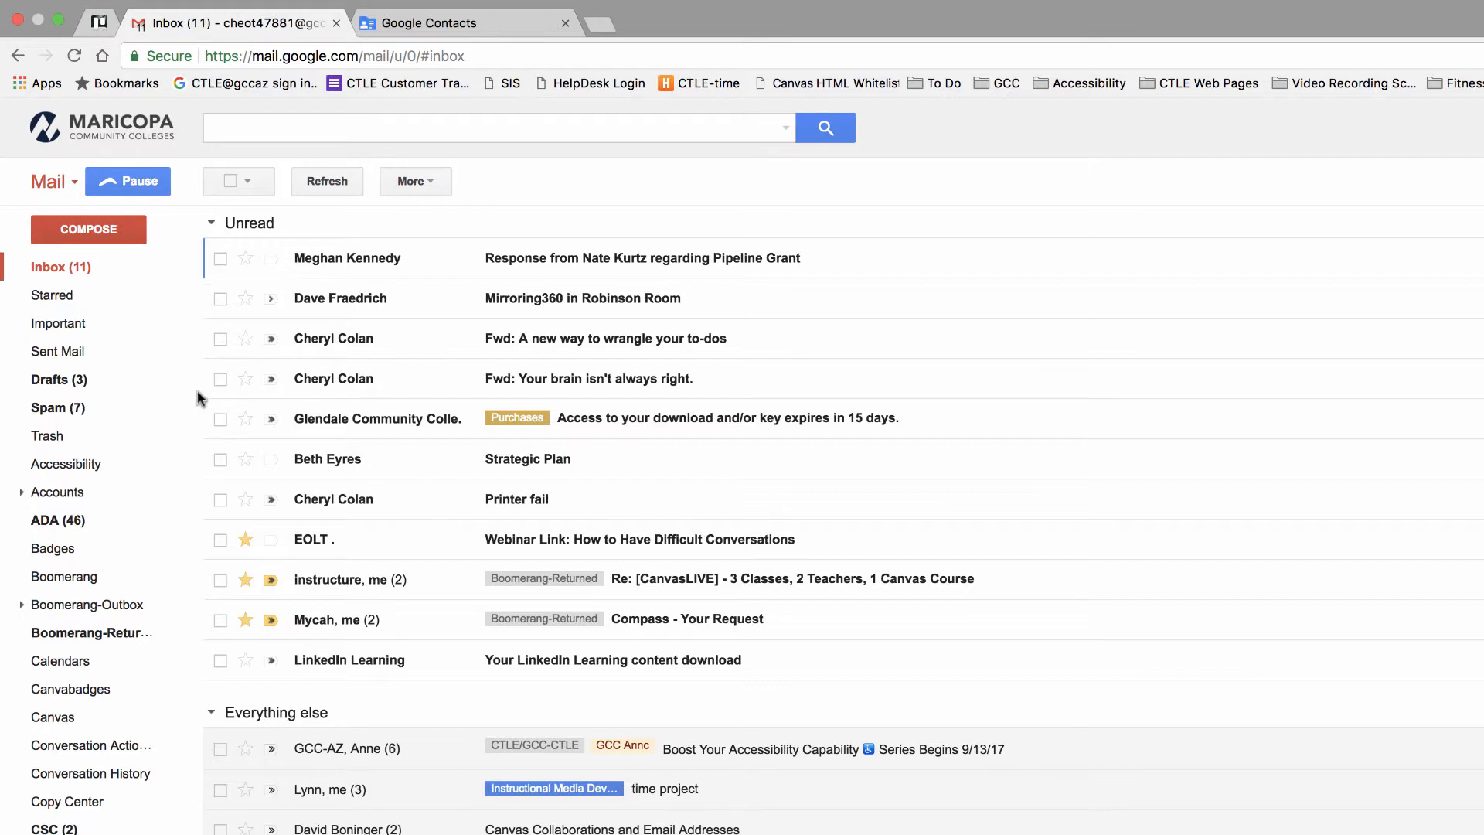
- Start a new Gmail message to 1 Group with the subject 'Group Contacts attached'
left_click(119, 236)
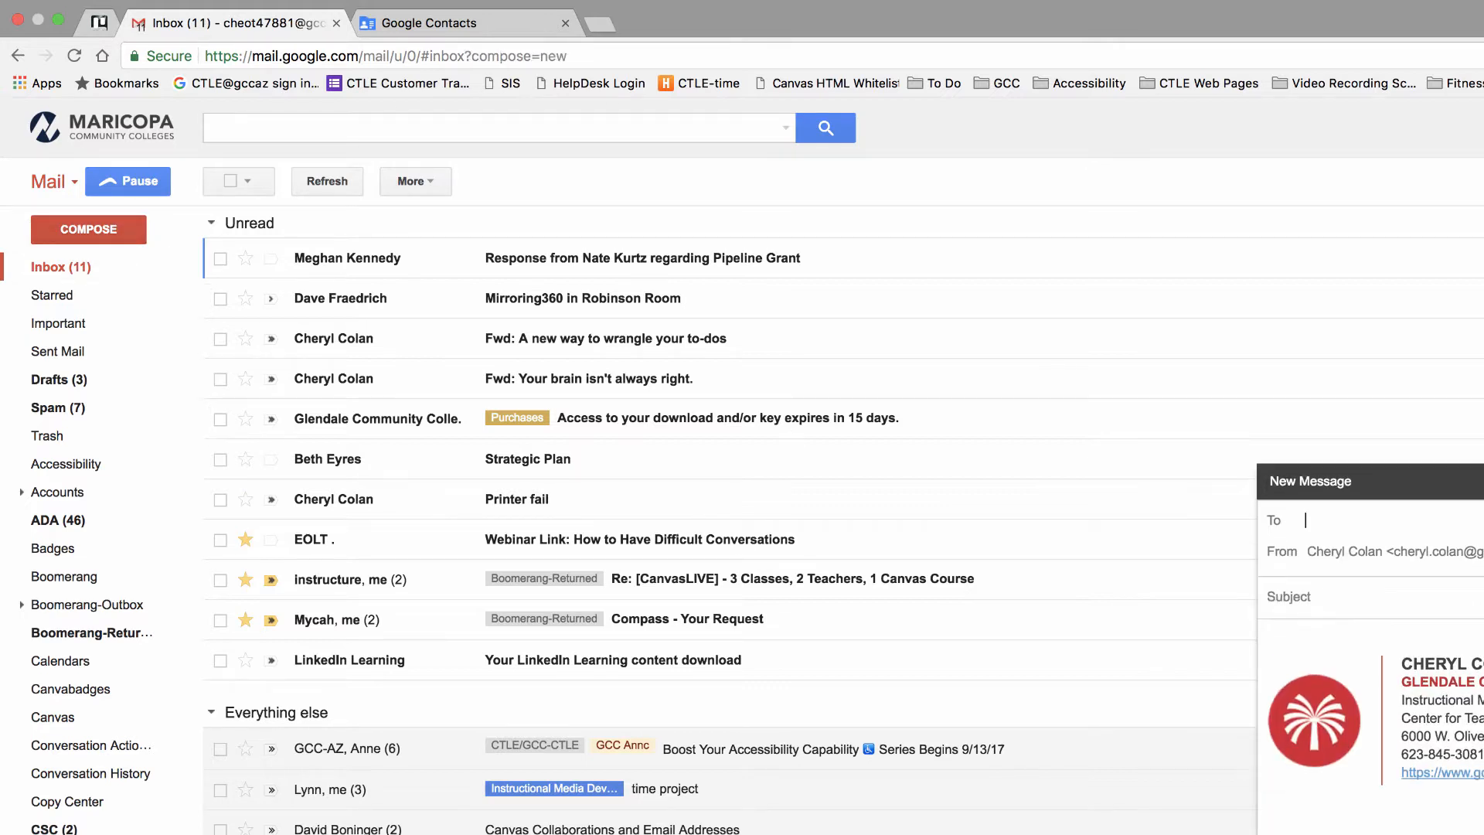
type("1")
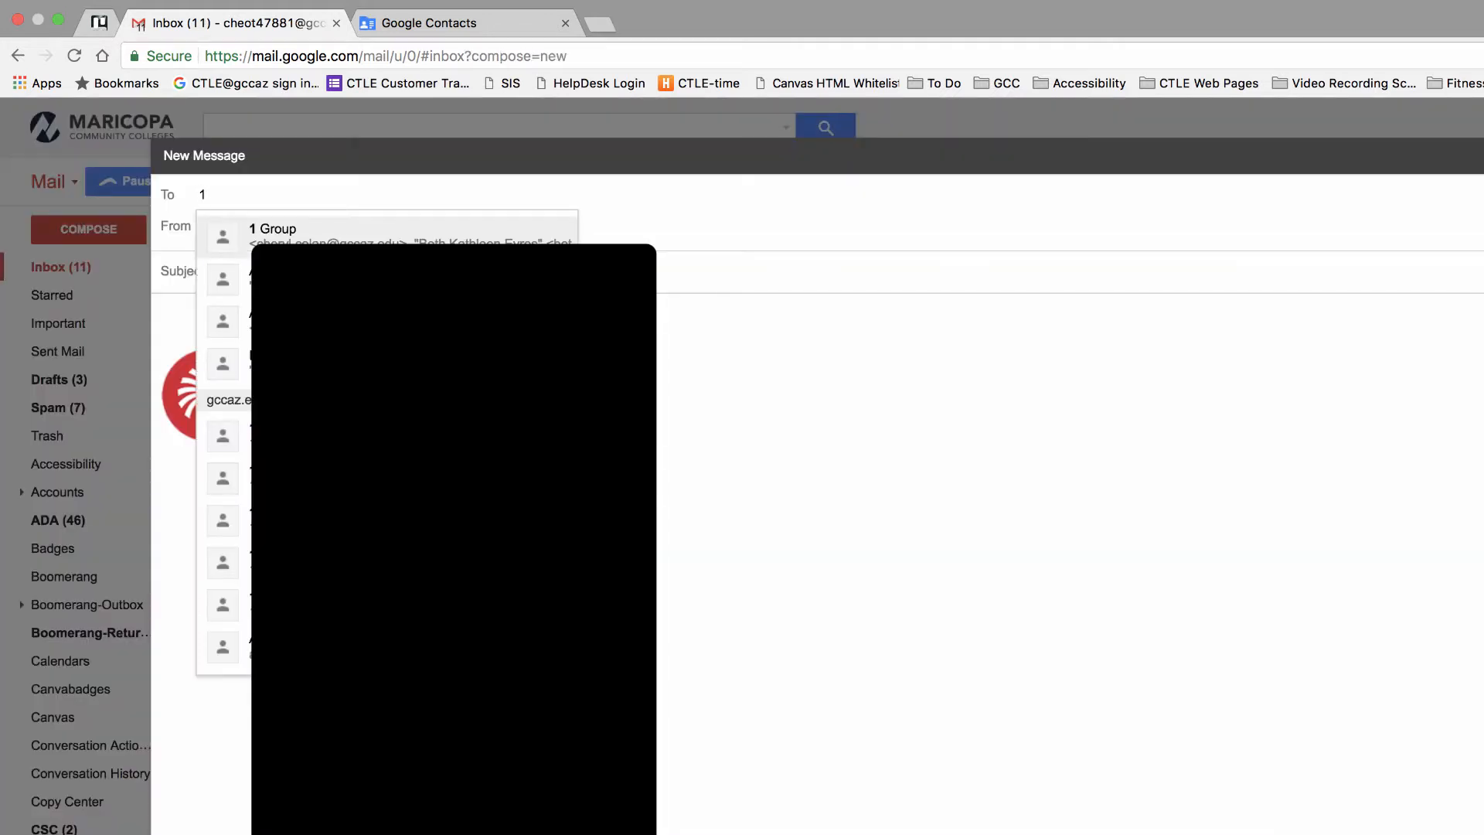
left_click(475, 230)
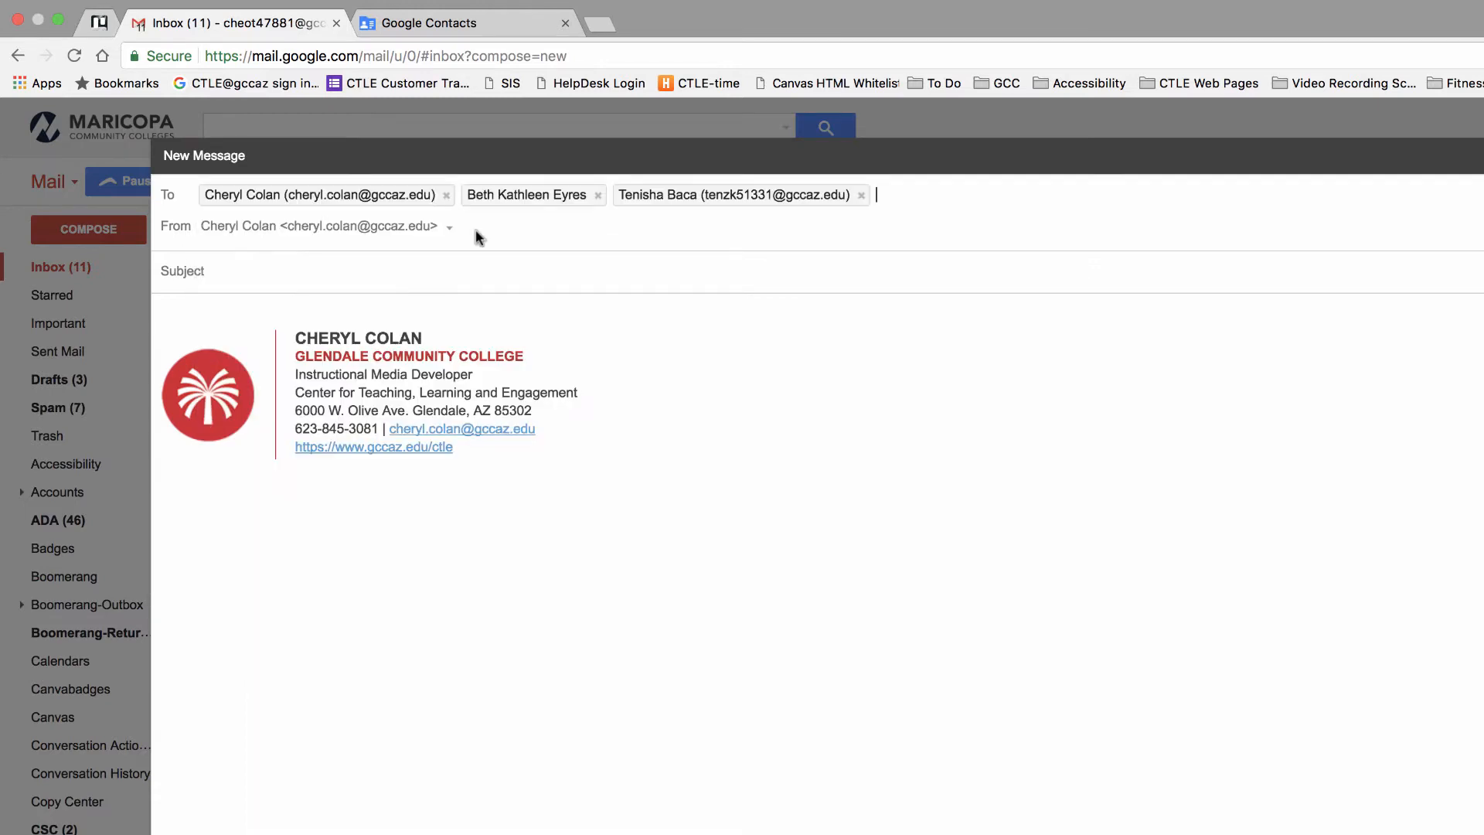
left_click(451, 272)
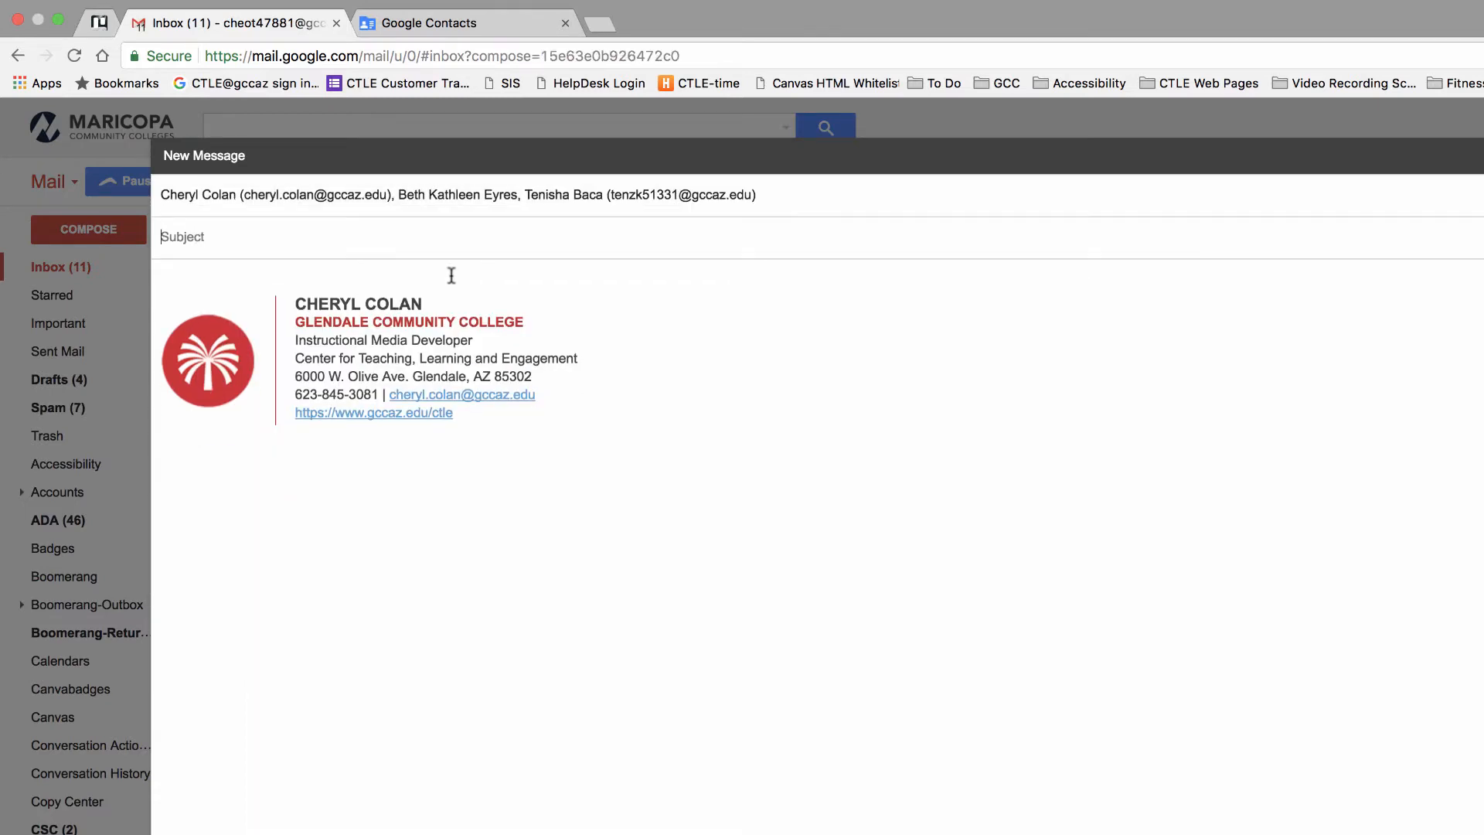
type("Group Contacts attached")
- Attach 1 Group Contacts.csv to the draft
left_click(294, 773)
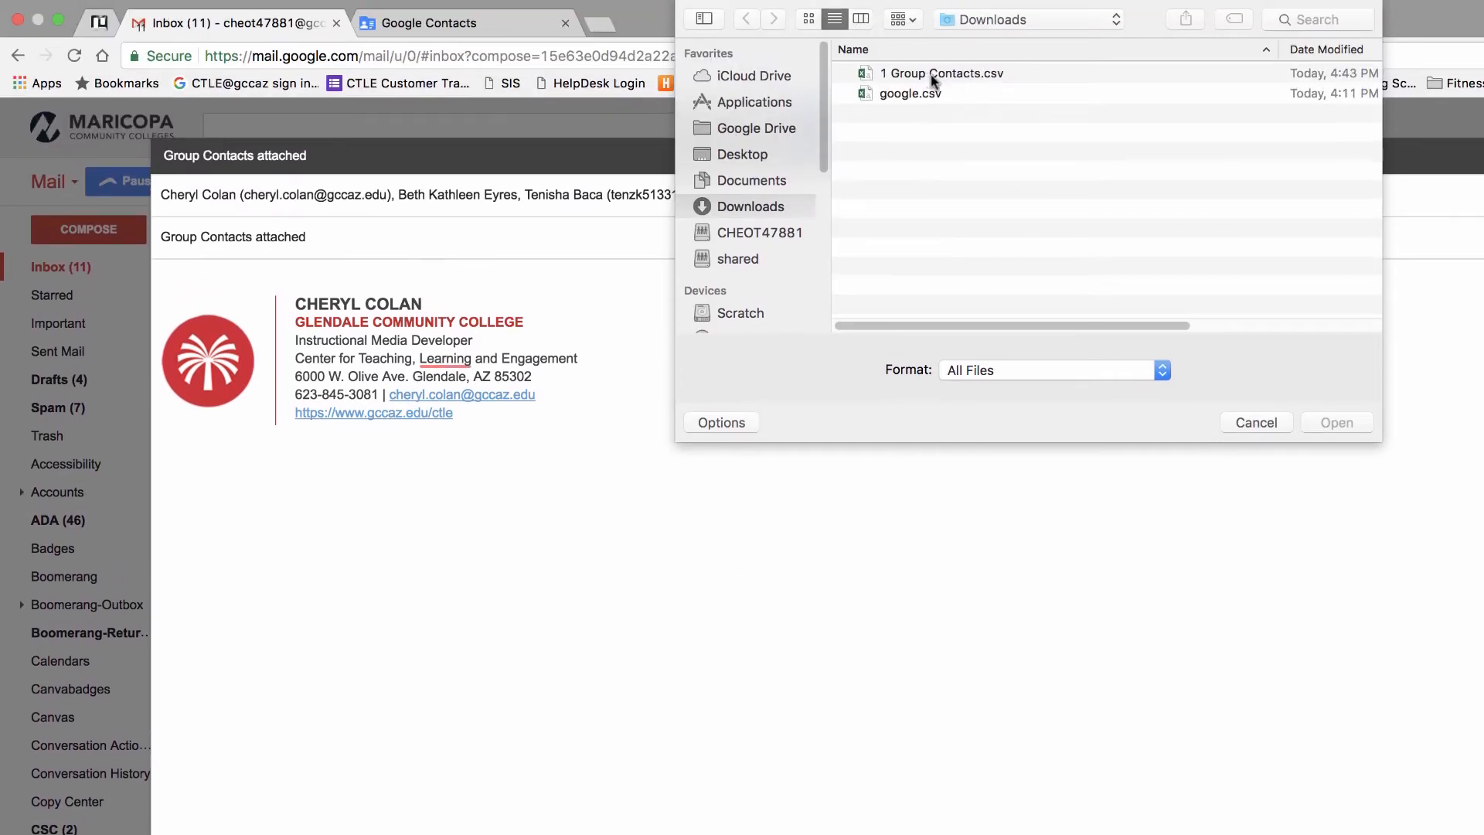
left_click(933, 75)
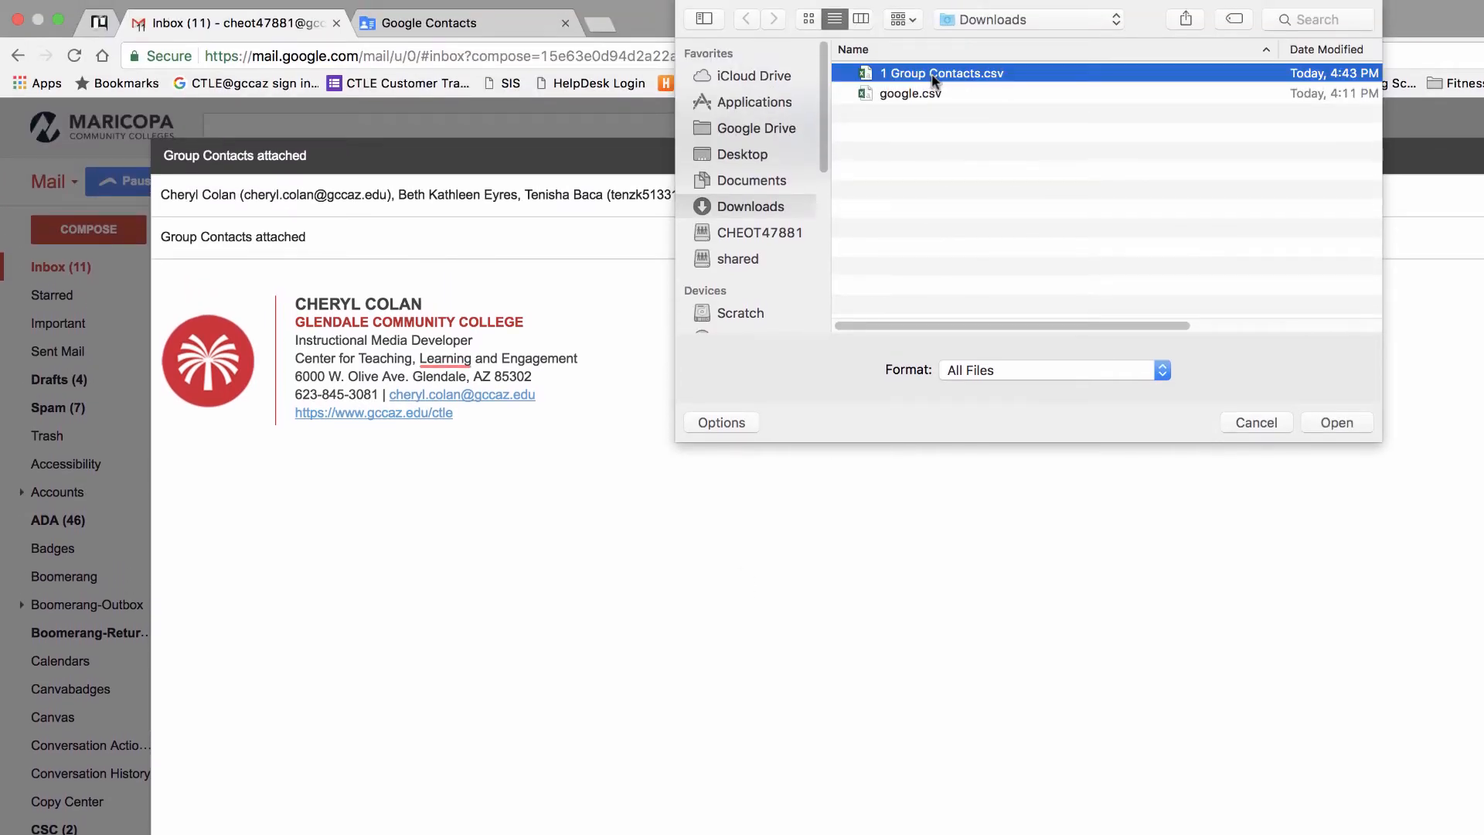
left_click(1337, 423)
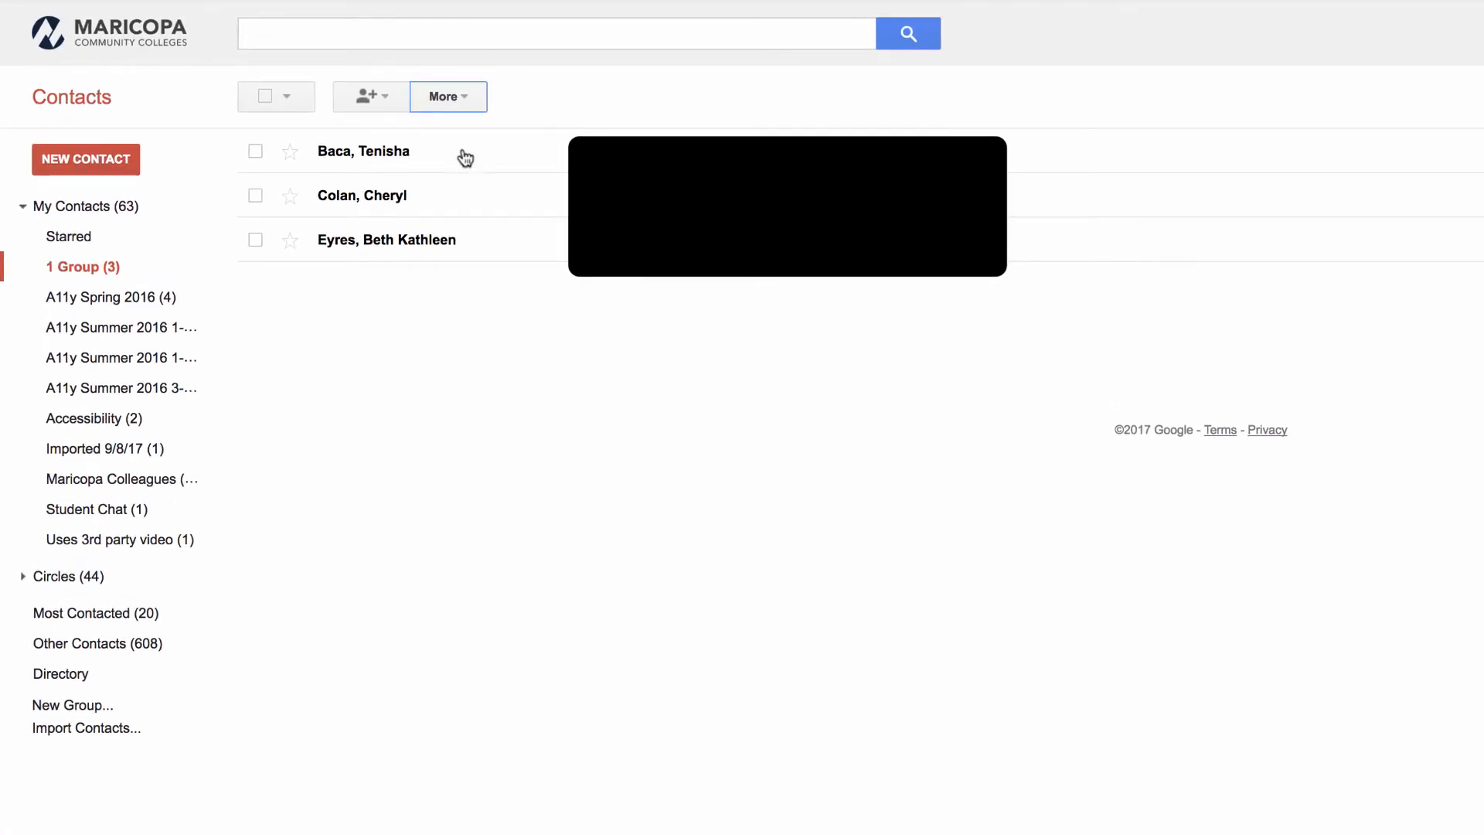
- Delete the 1 Group group and confirm, keeping its three contacts in My Contacts
left_click(479, 103)
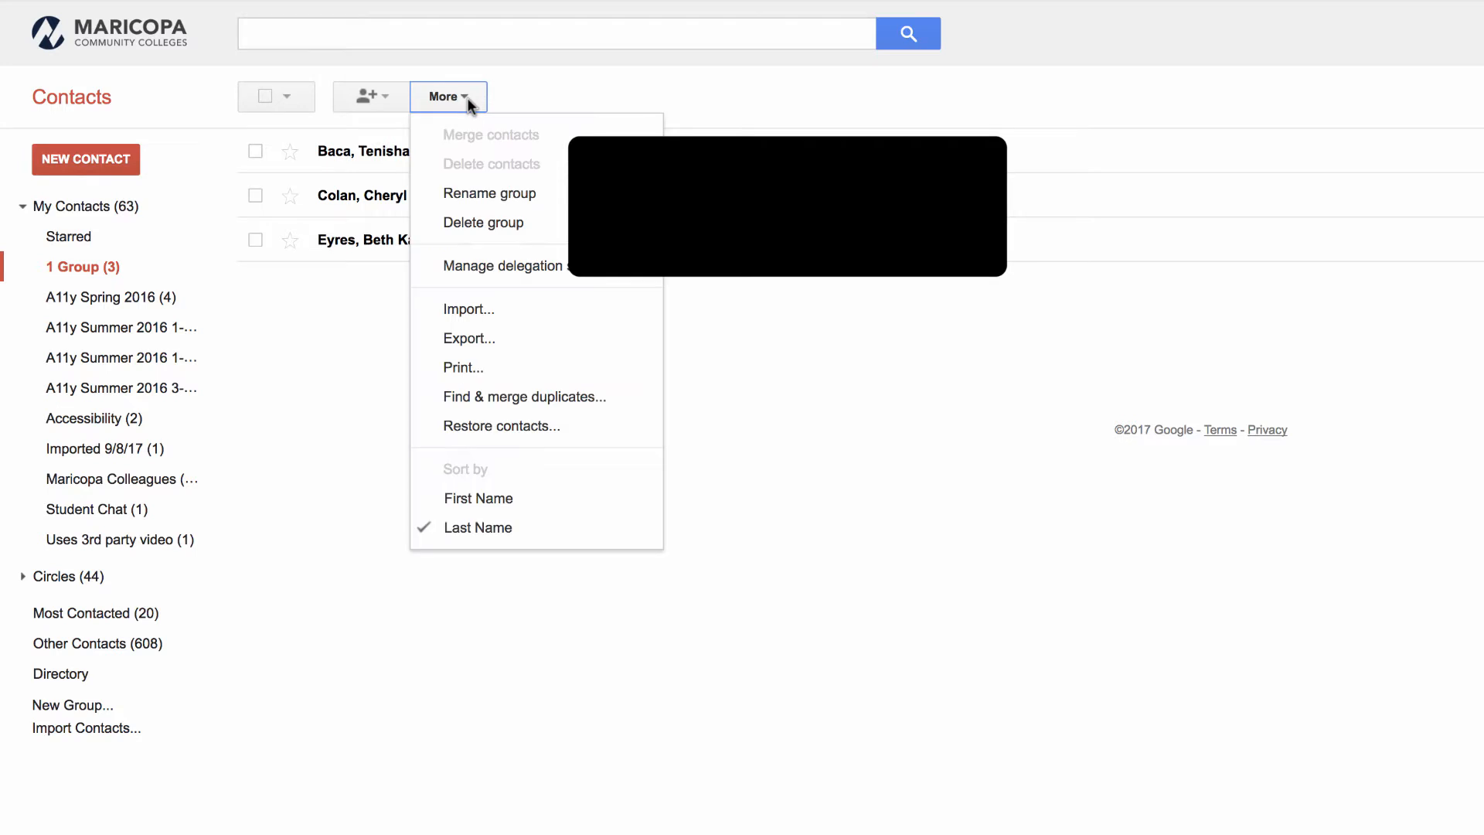
left_click(501, 229)
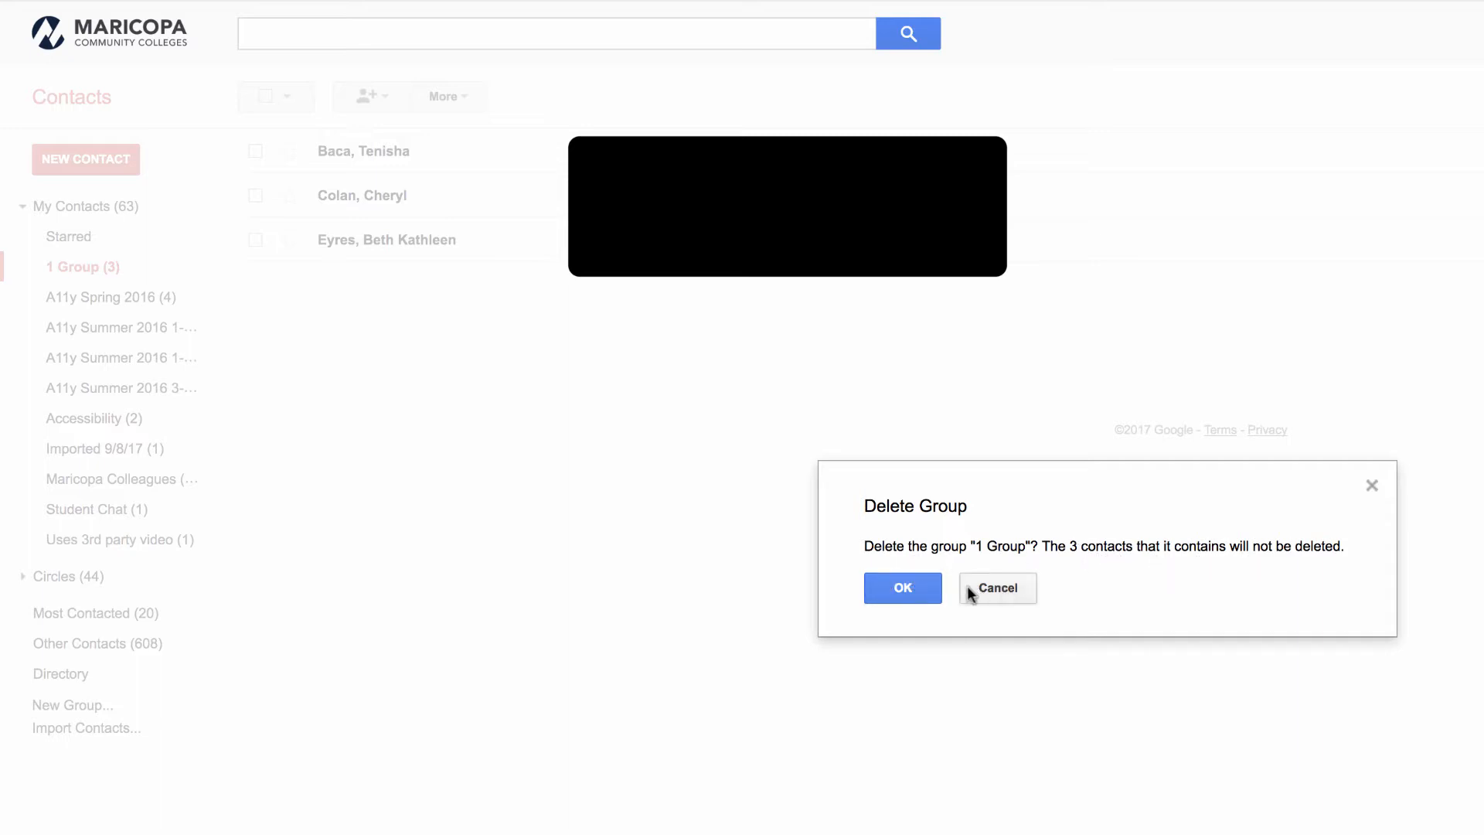
left_click(897, 590)
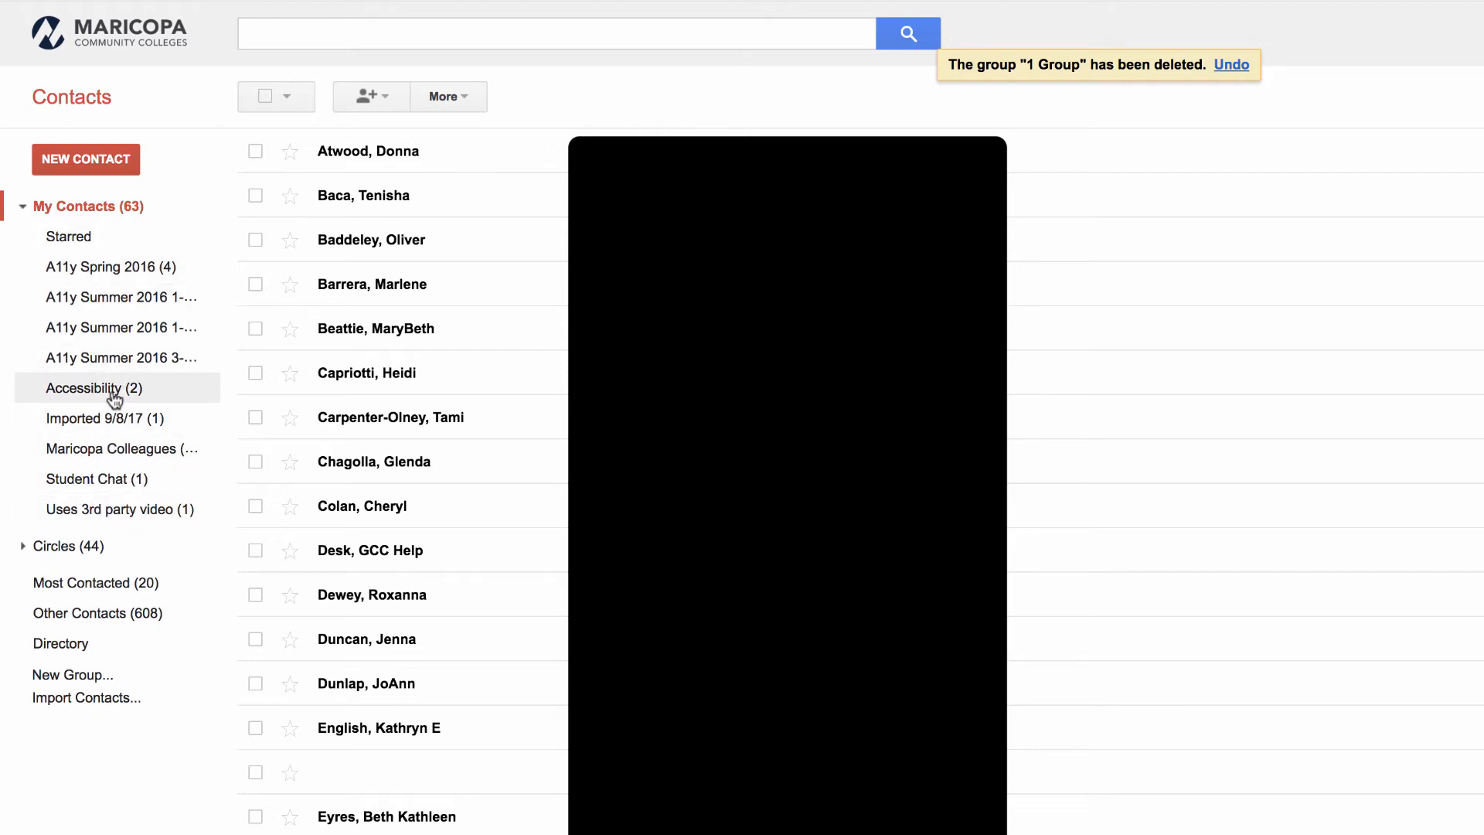
- Import 1 Group Contacts.csv, then view the restored 1 Group (3) list
left_click(55, 703)
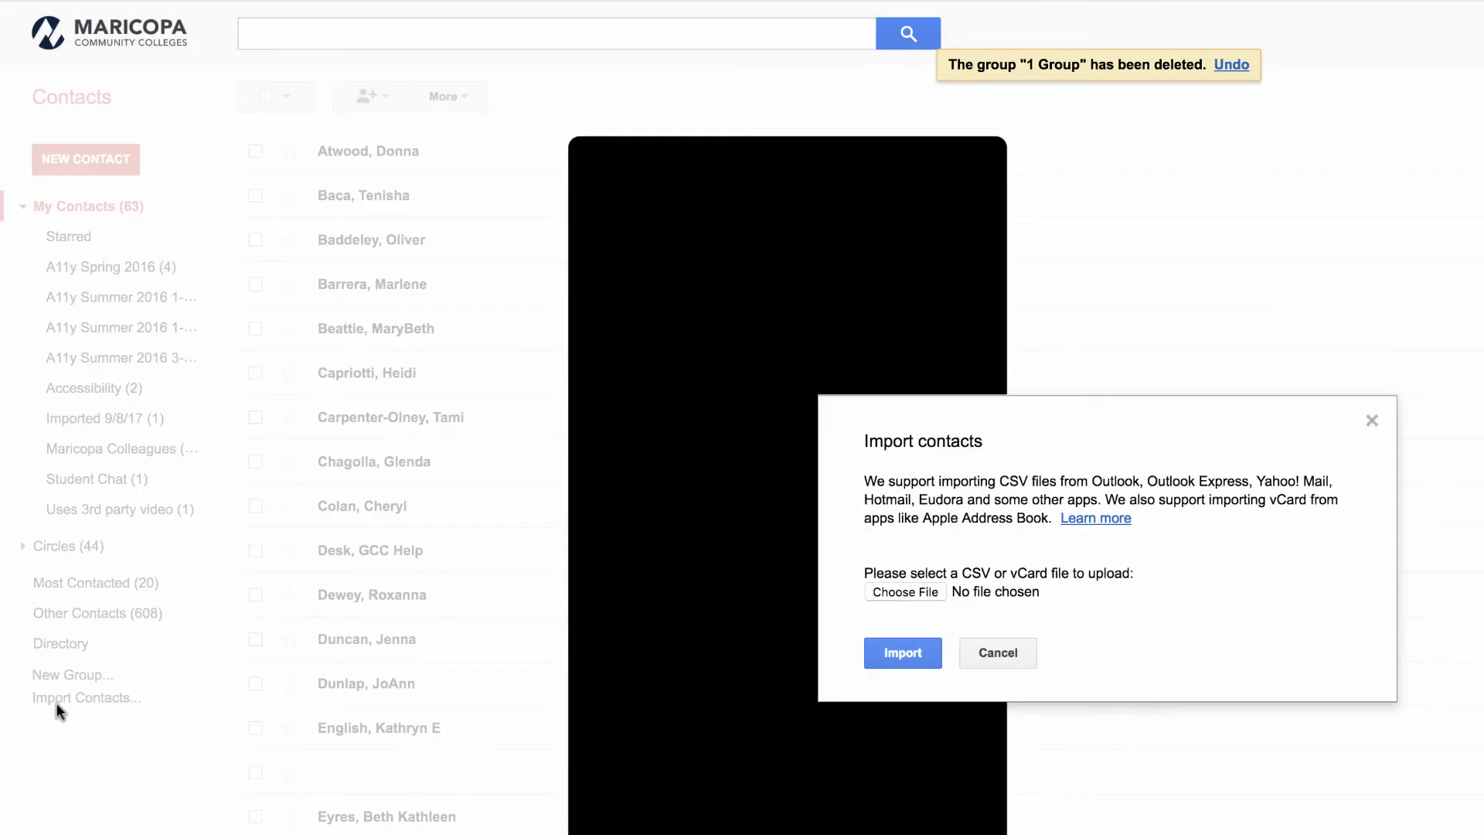
left_click(903, 591)
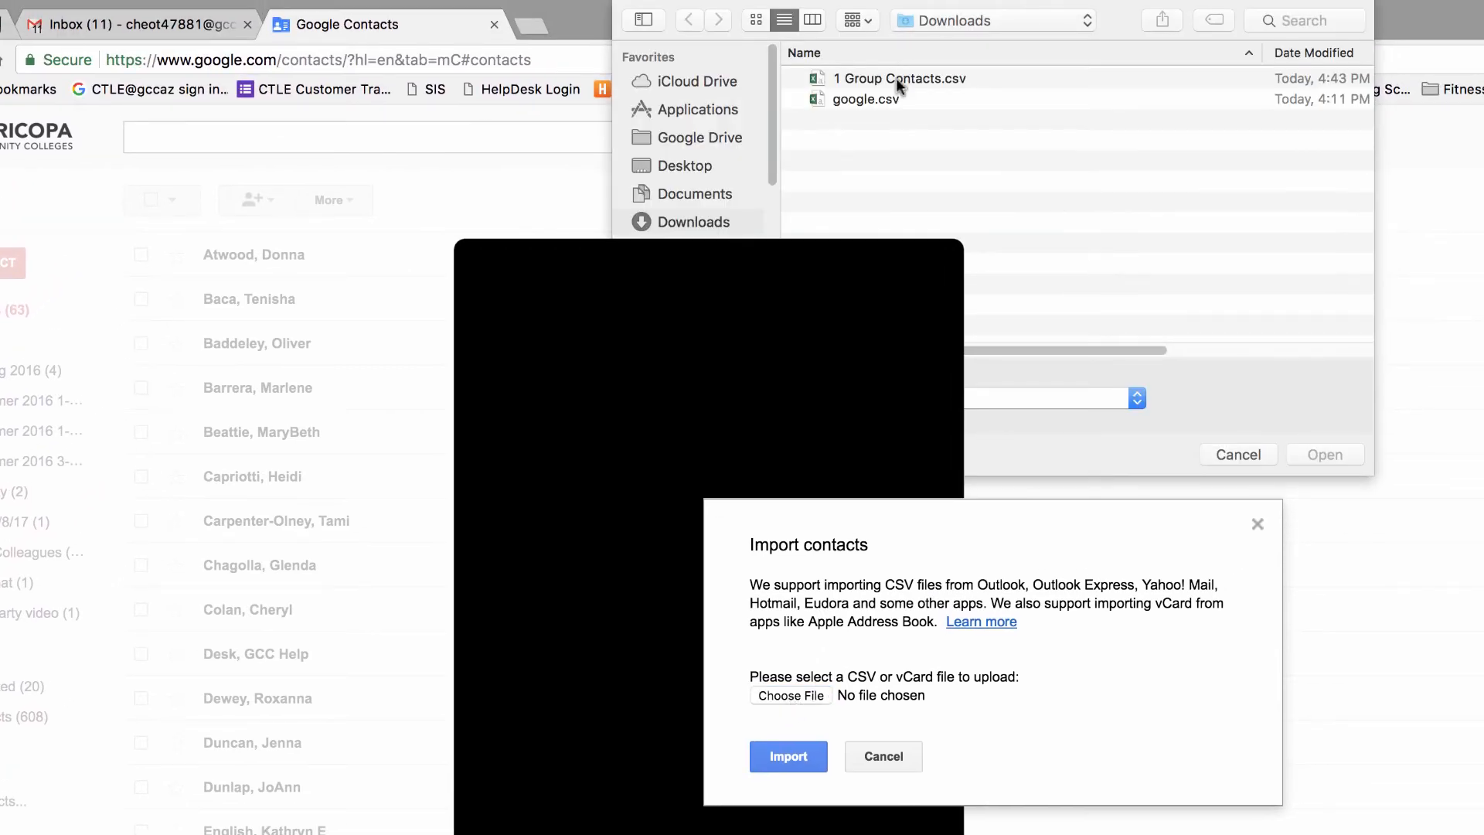
left_click(897, 78)
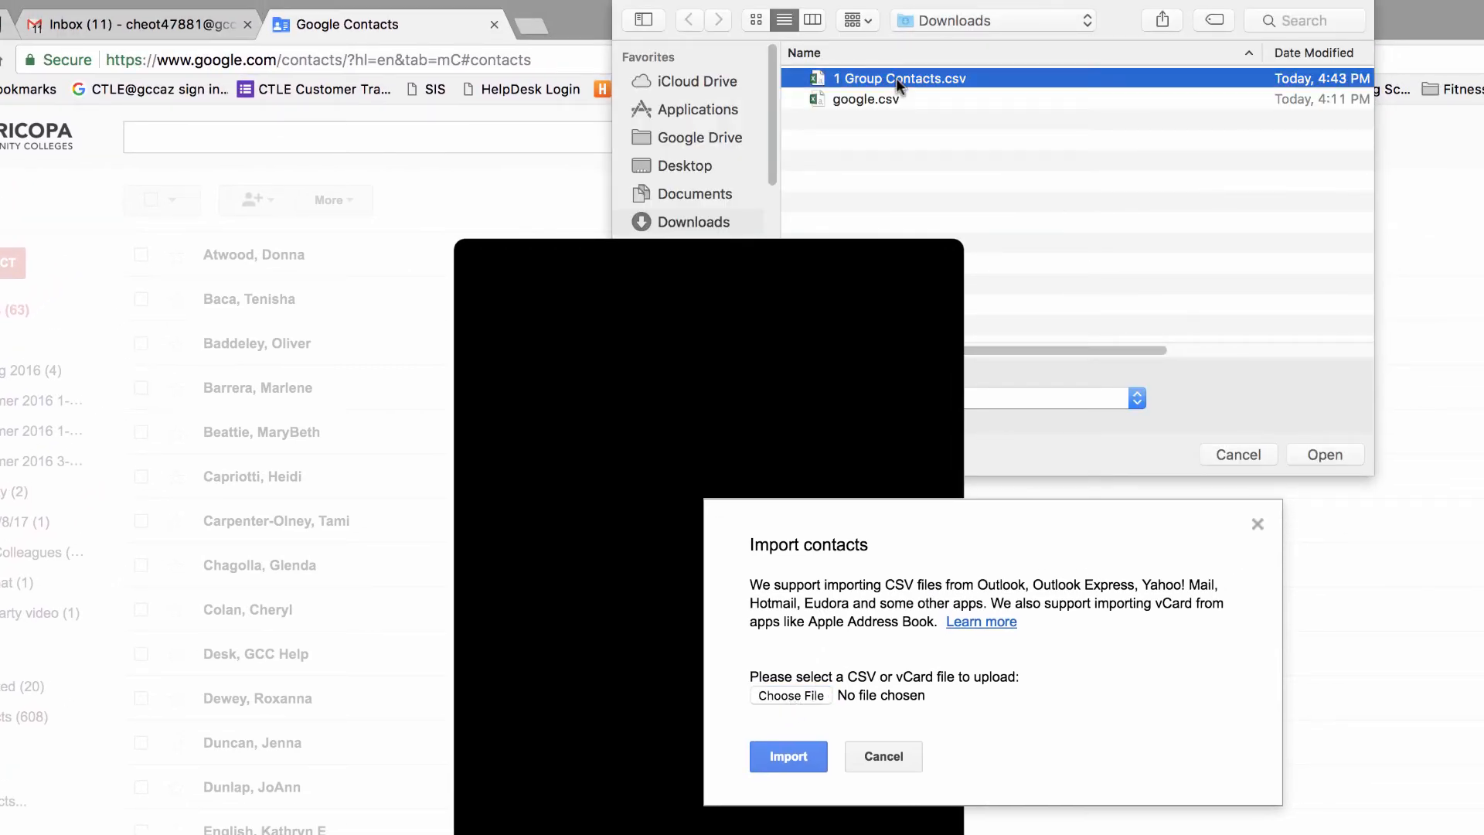
left_click(1314, 454)
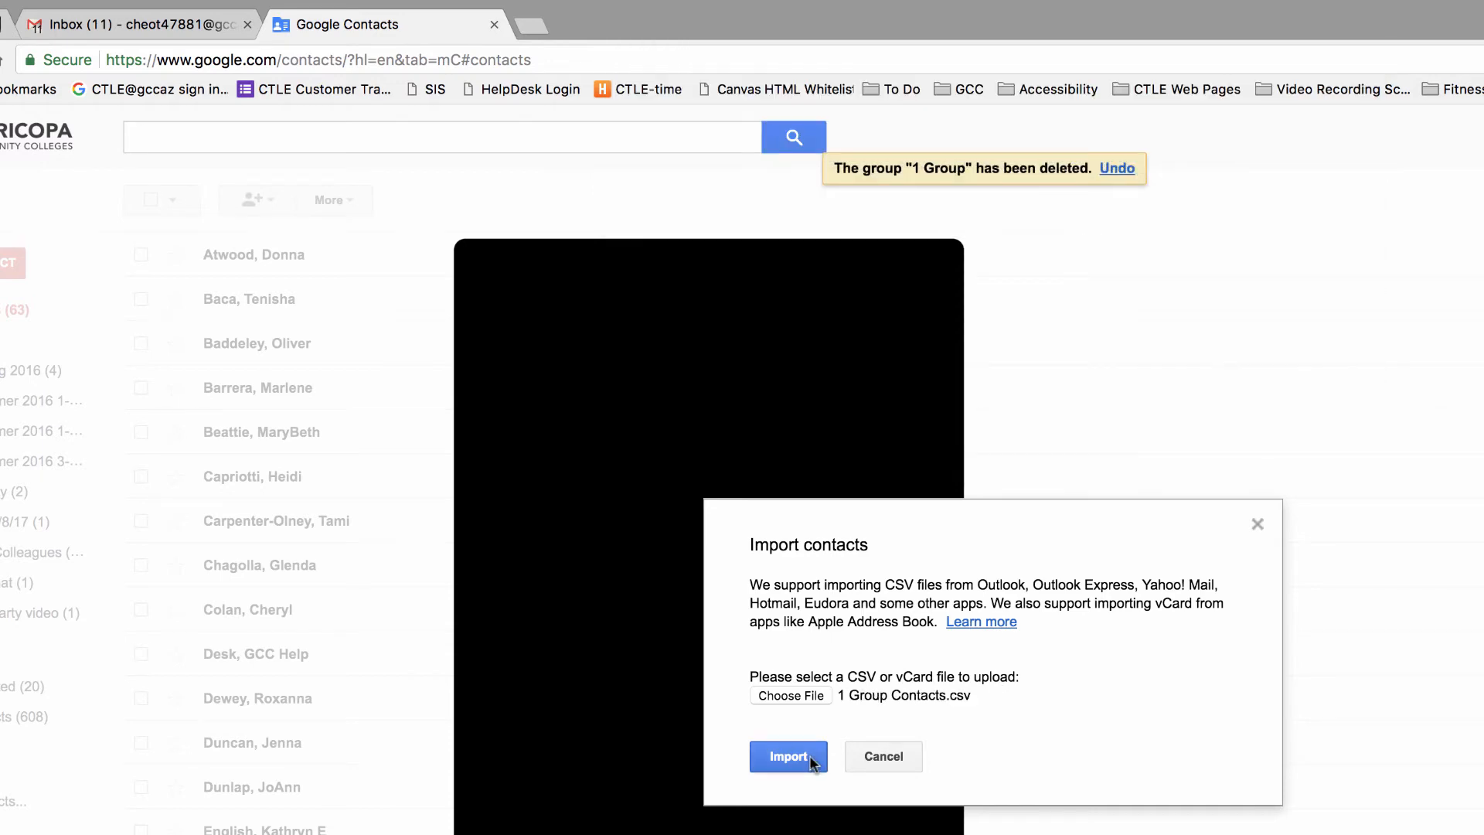
left_click(812, 757)
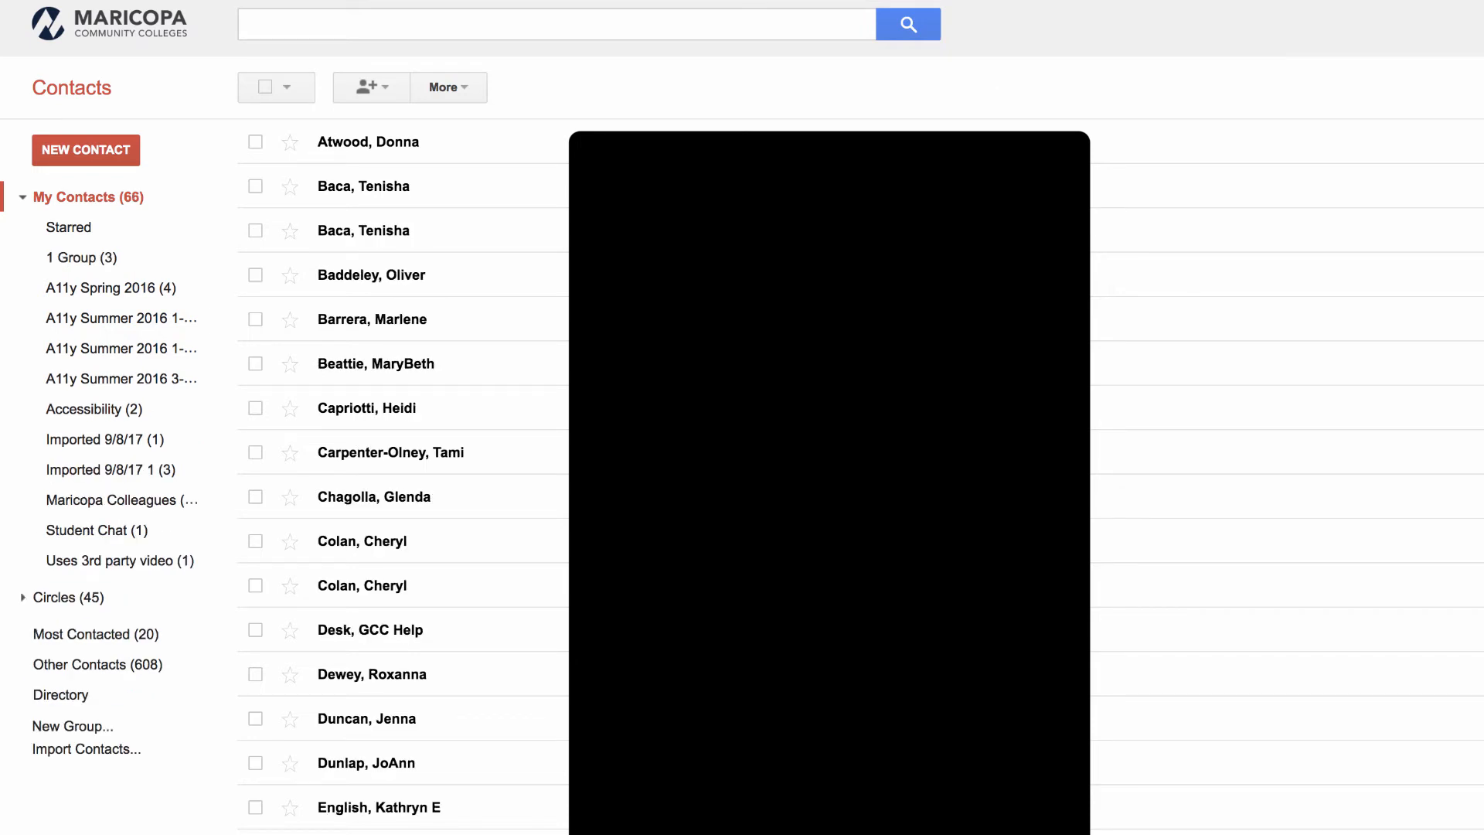
left_click(85, 265)
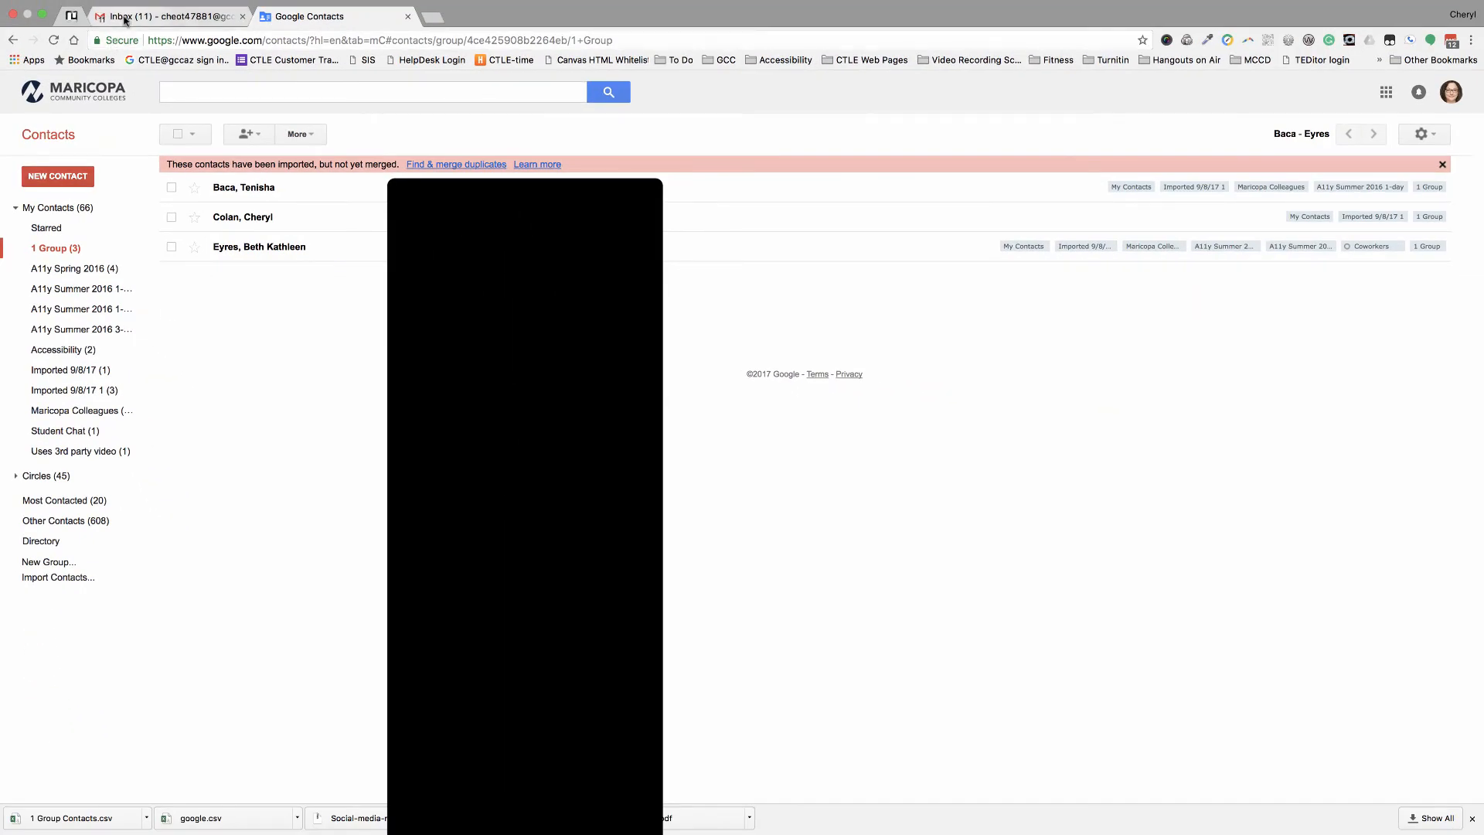
- In Gmail, start a new message addressed to 1 Group by entering '1 g'
left_click(123, 16)
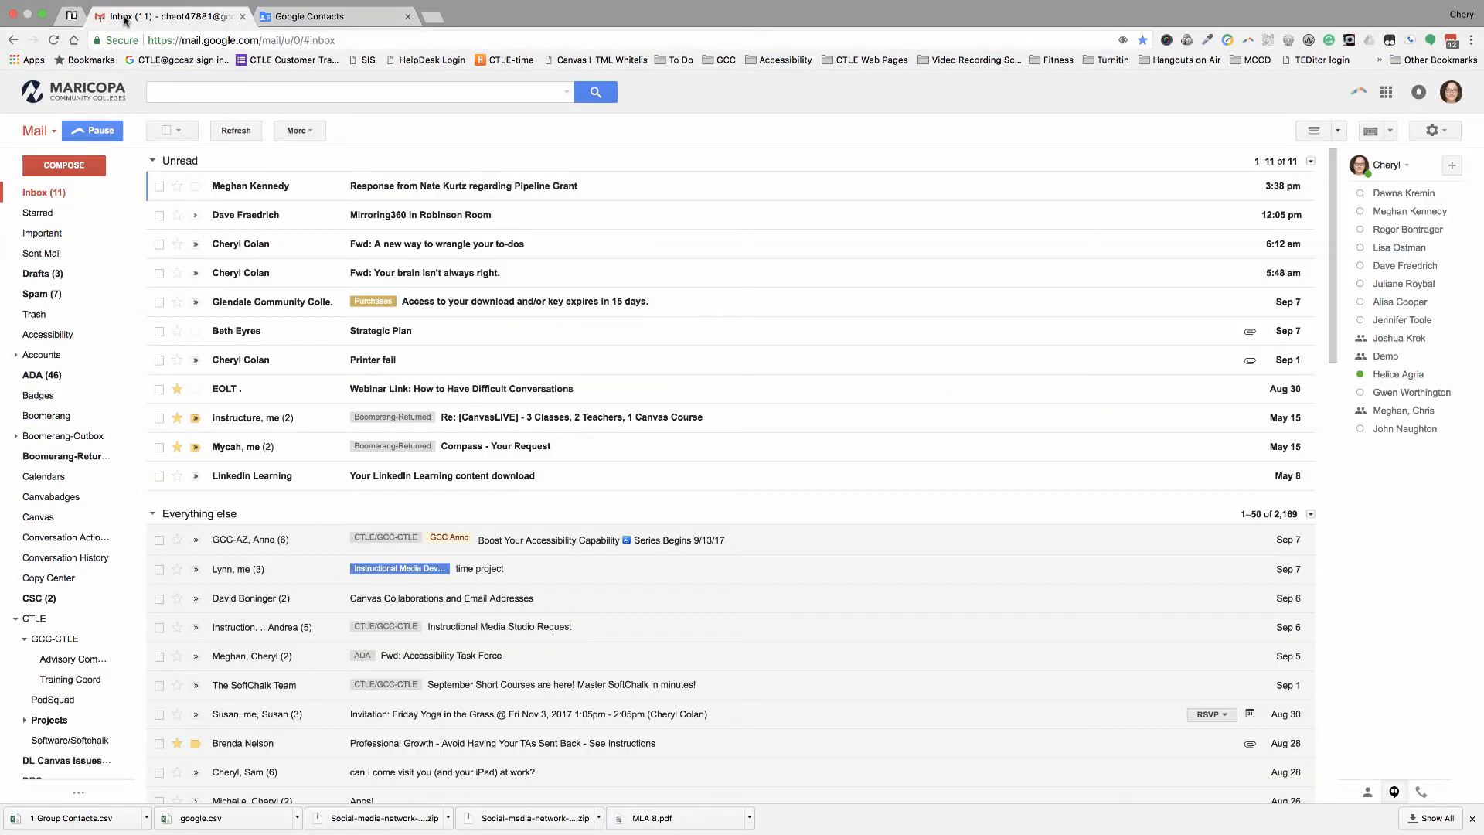
left_click(82, 168)
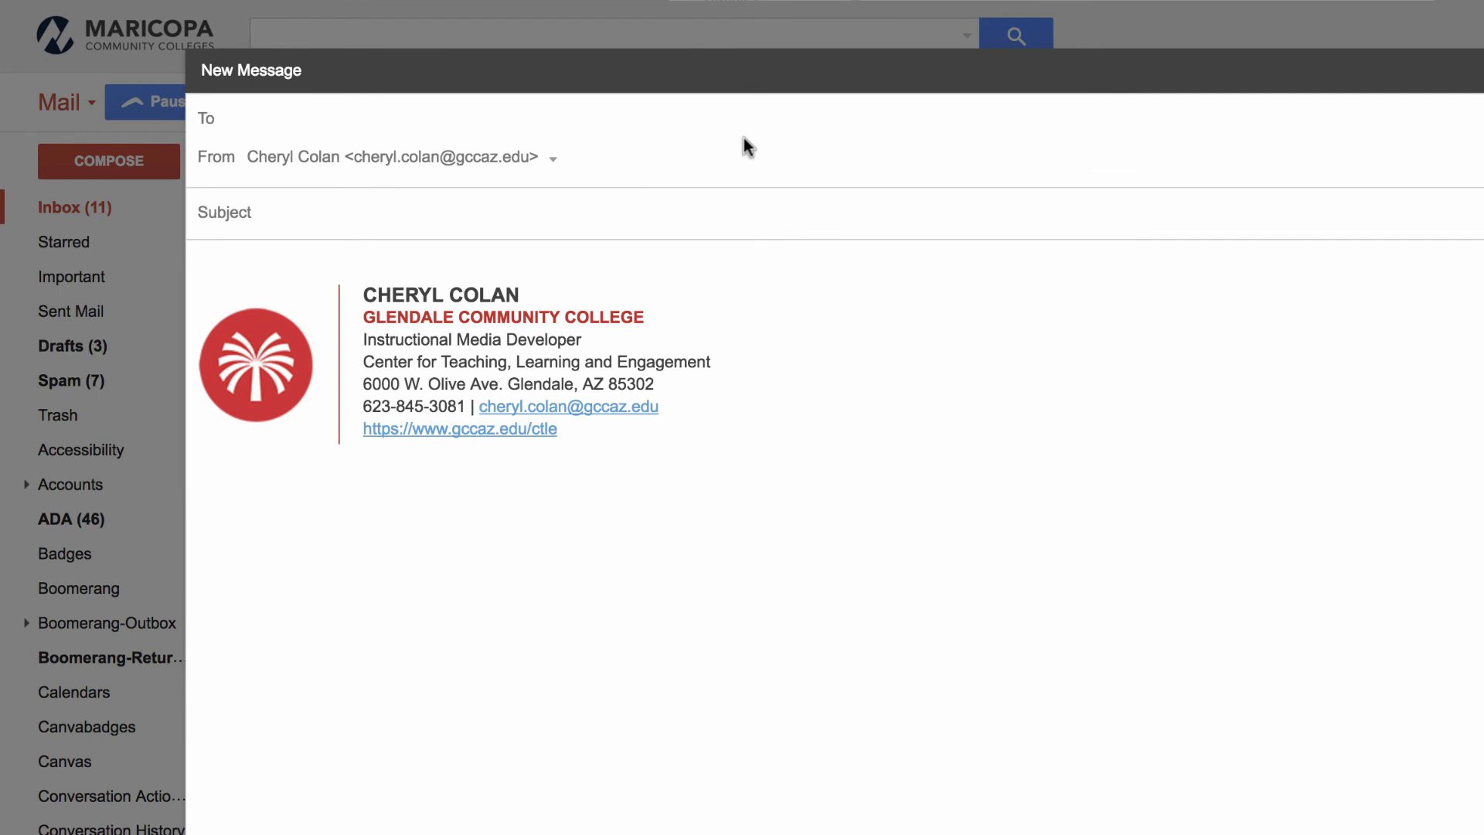
type("1")
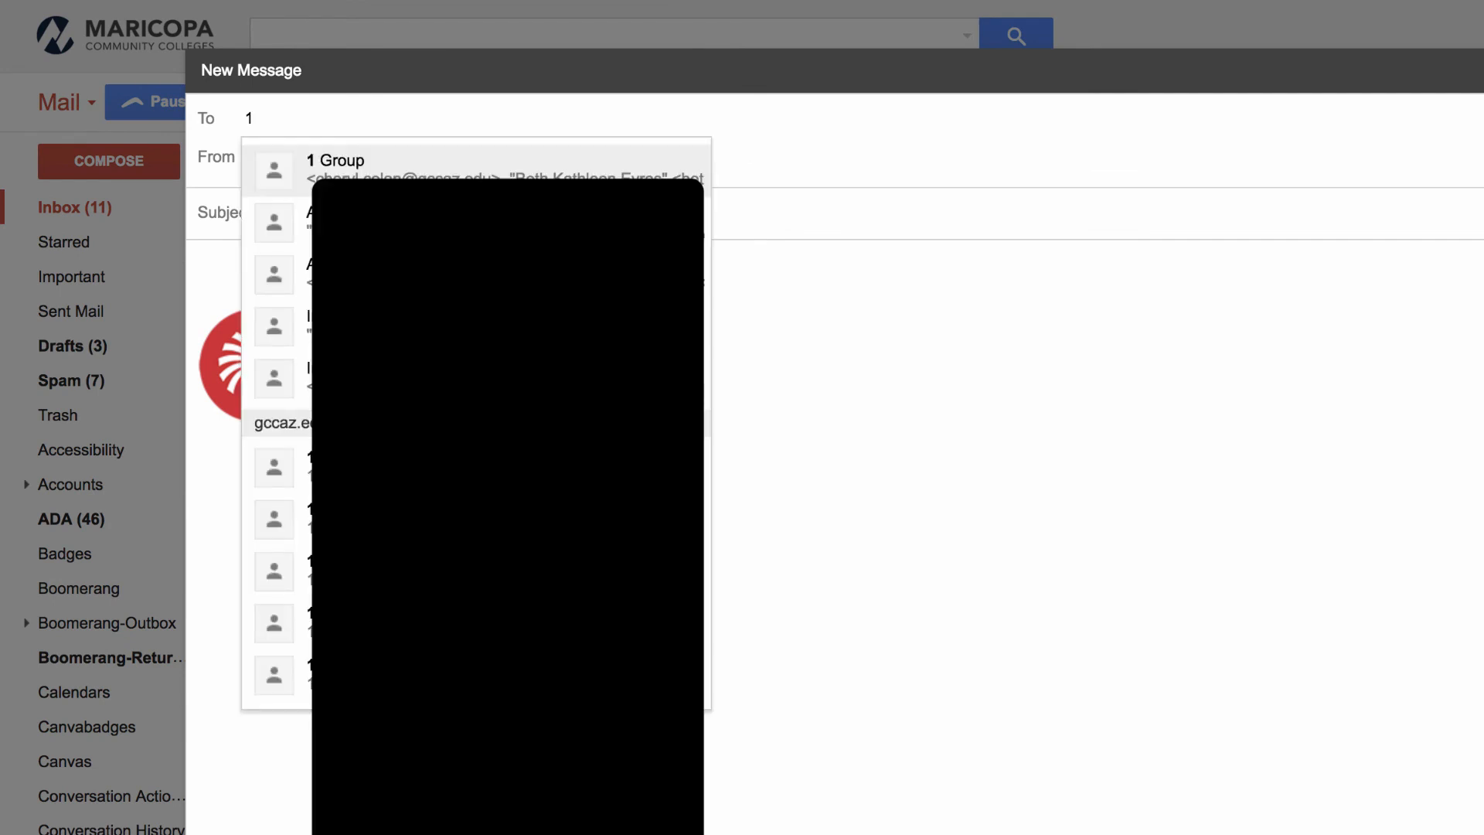
type(" g")
key("Return")
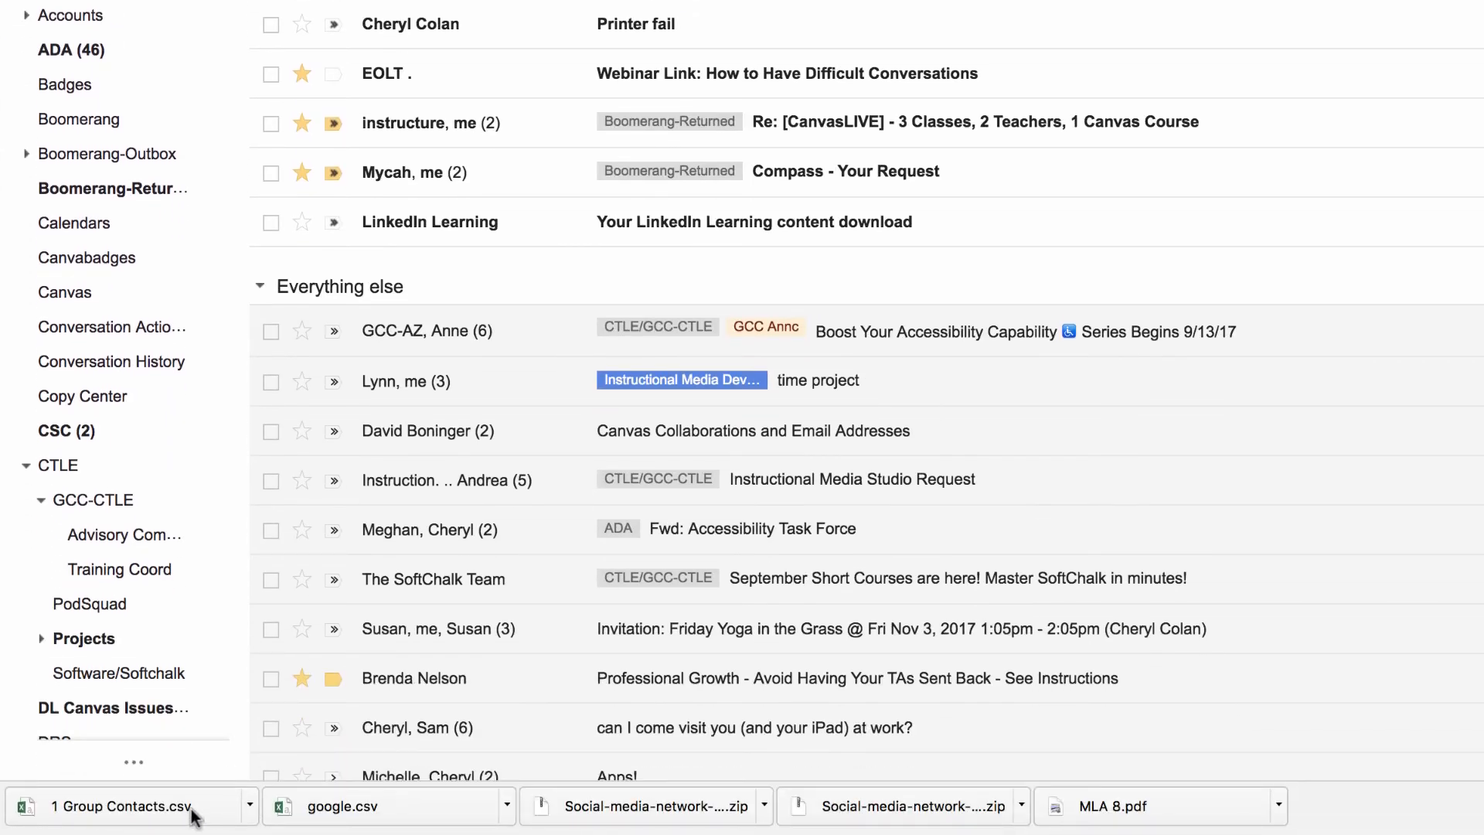
- Open the downloaded 1 Group Contacts.csv in Excel, reposition its window, then quit Excel
left_click(191, 809)
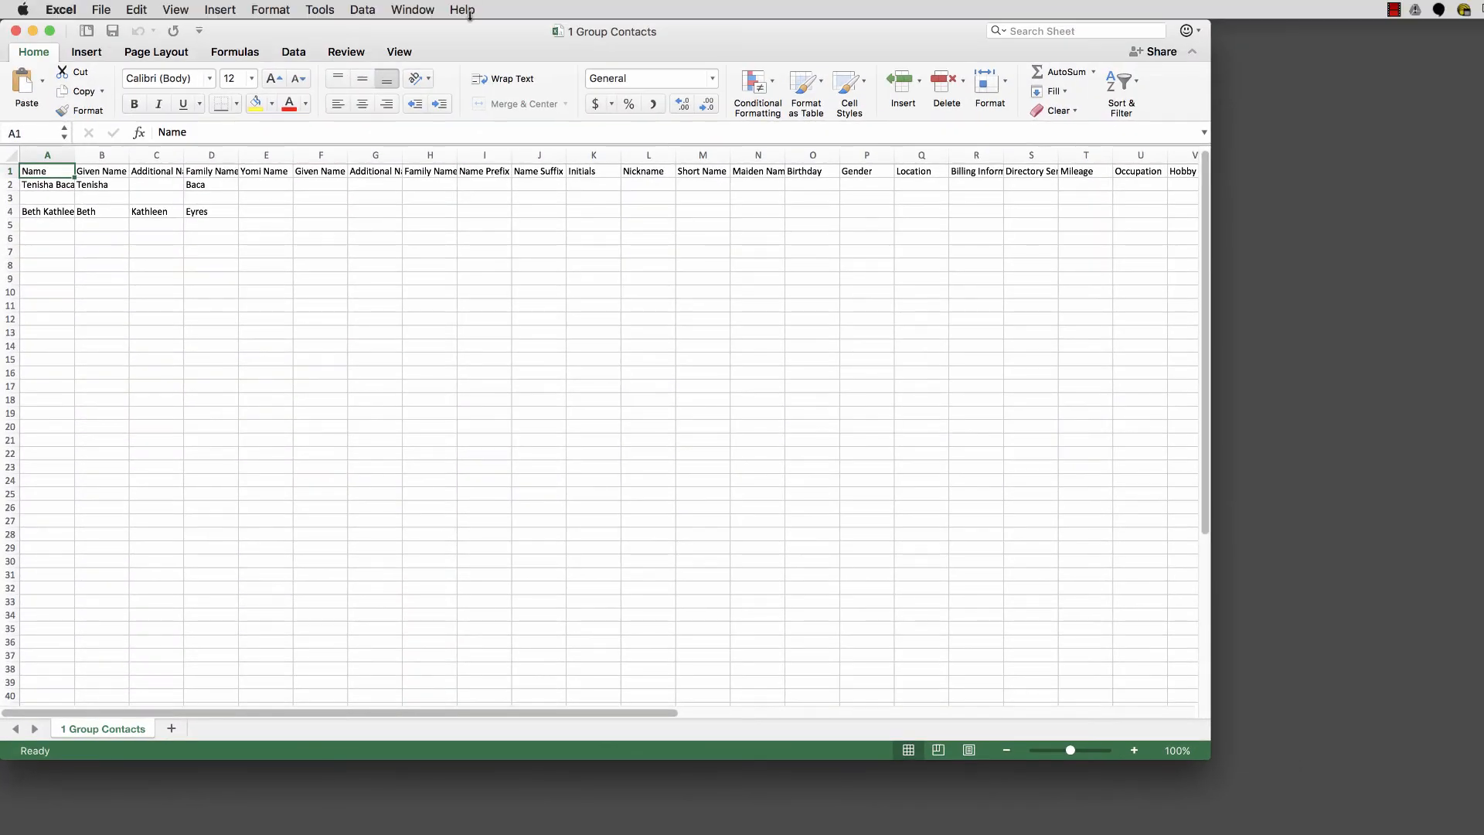
left_click_drag(487, 32, 623, 109)
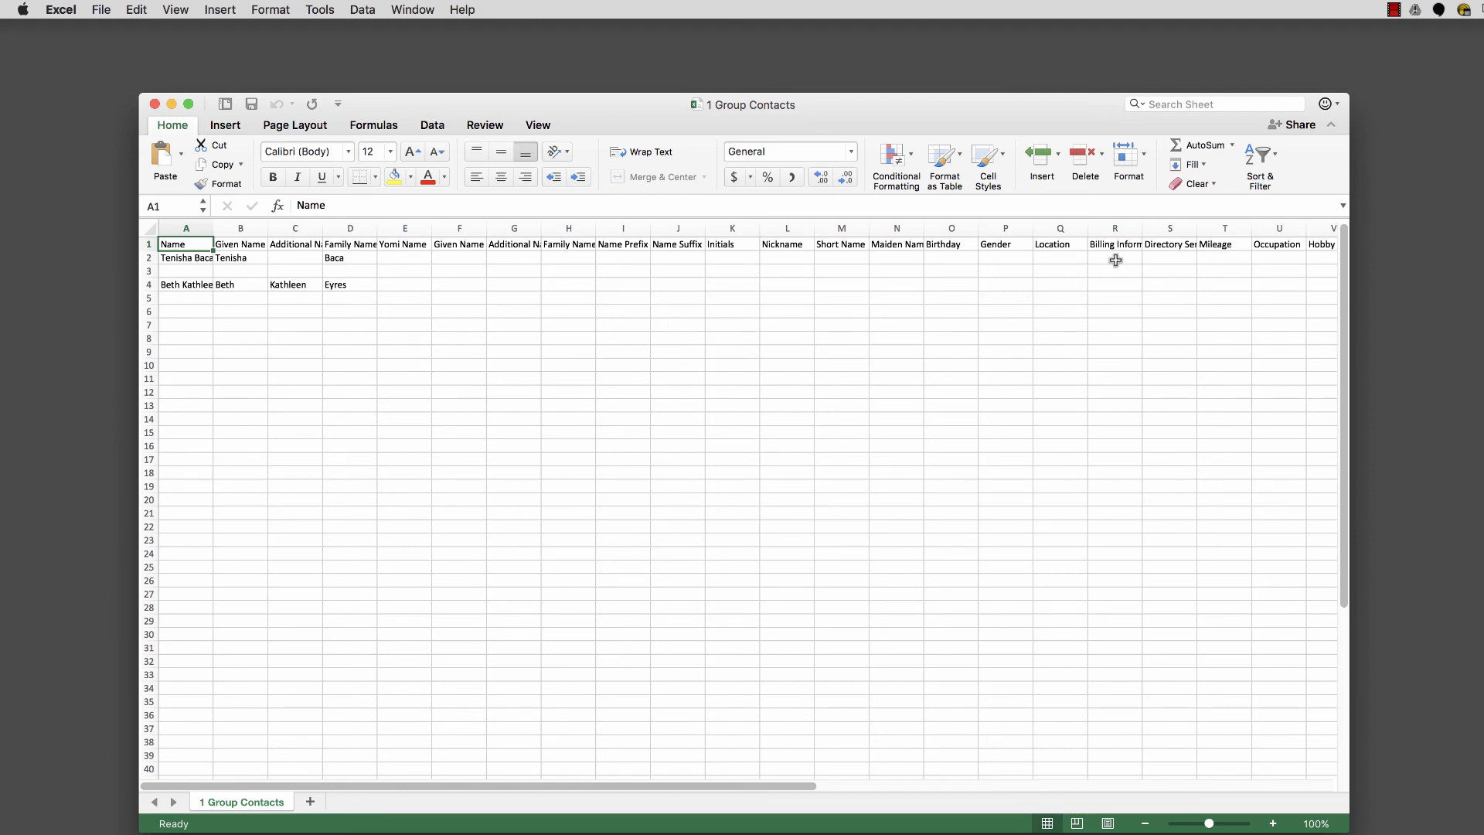
left_click(68, 10)
left_click(82, 166)
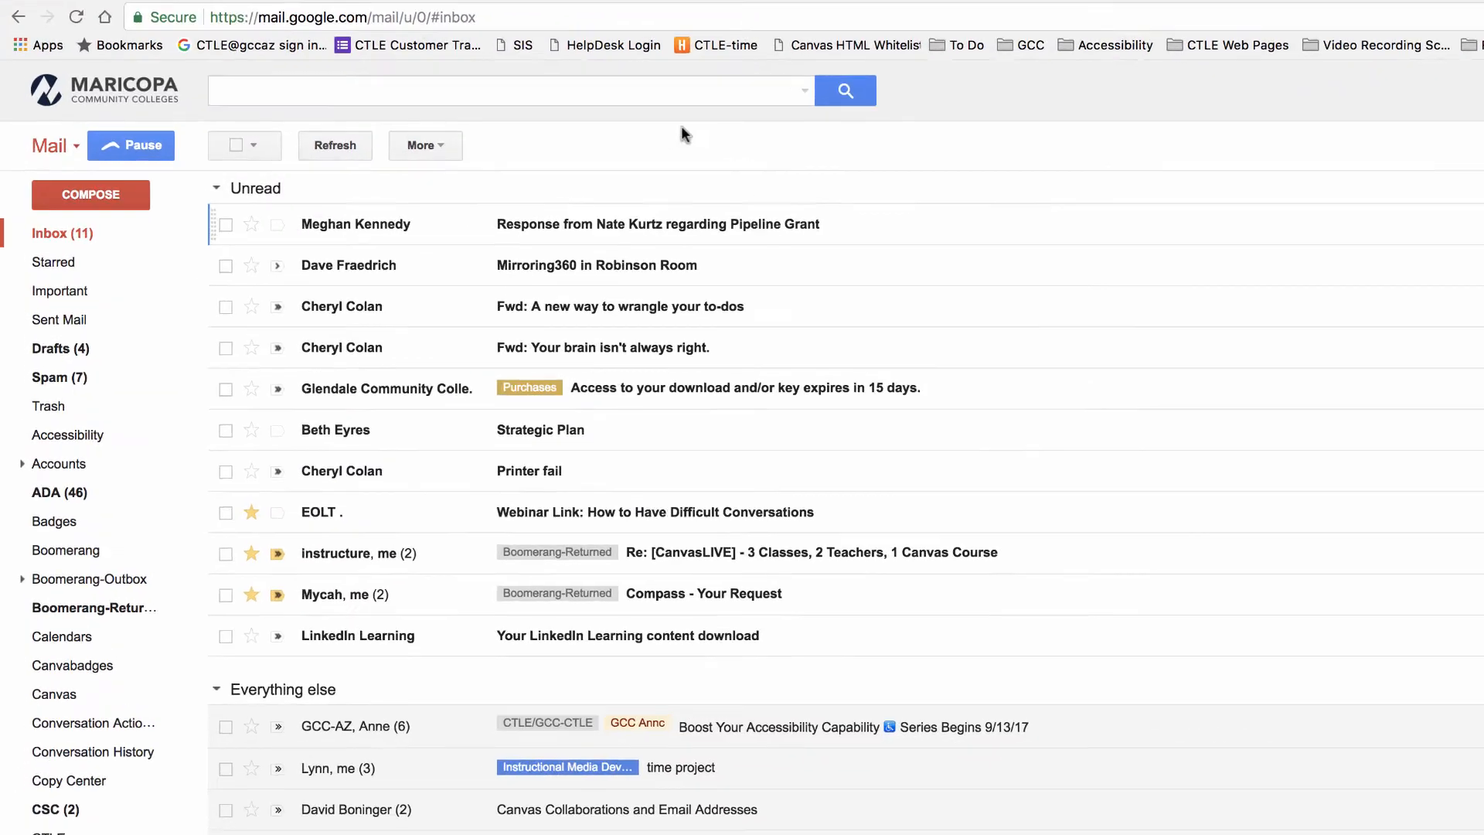